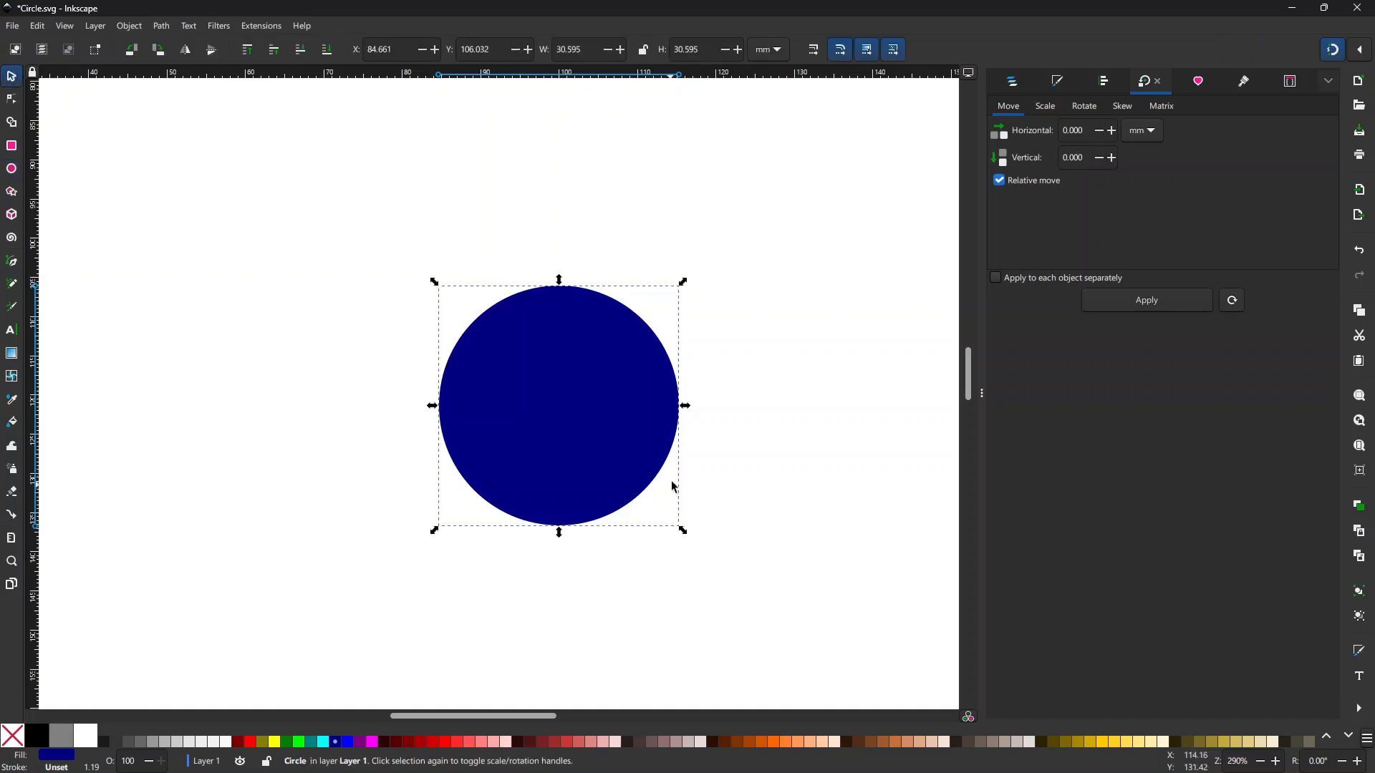
Move the circle slightly up and to the left, and fill it light gray (b3b3b3)
left_click_drag(611, 408, 604, 396)
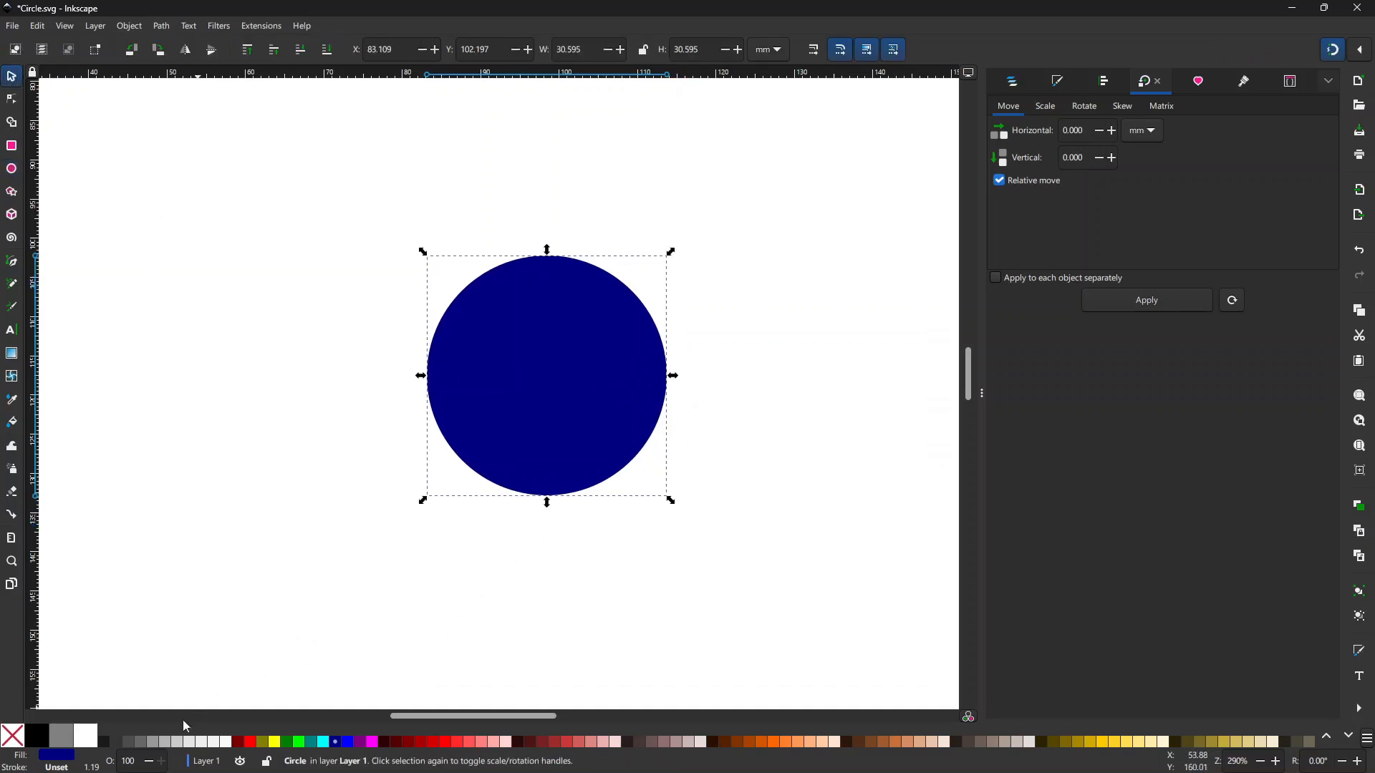
left_click(171, 742)
left_click(580, 386)
left_click(815, 435)
left_click(599, 370)
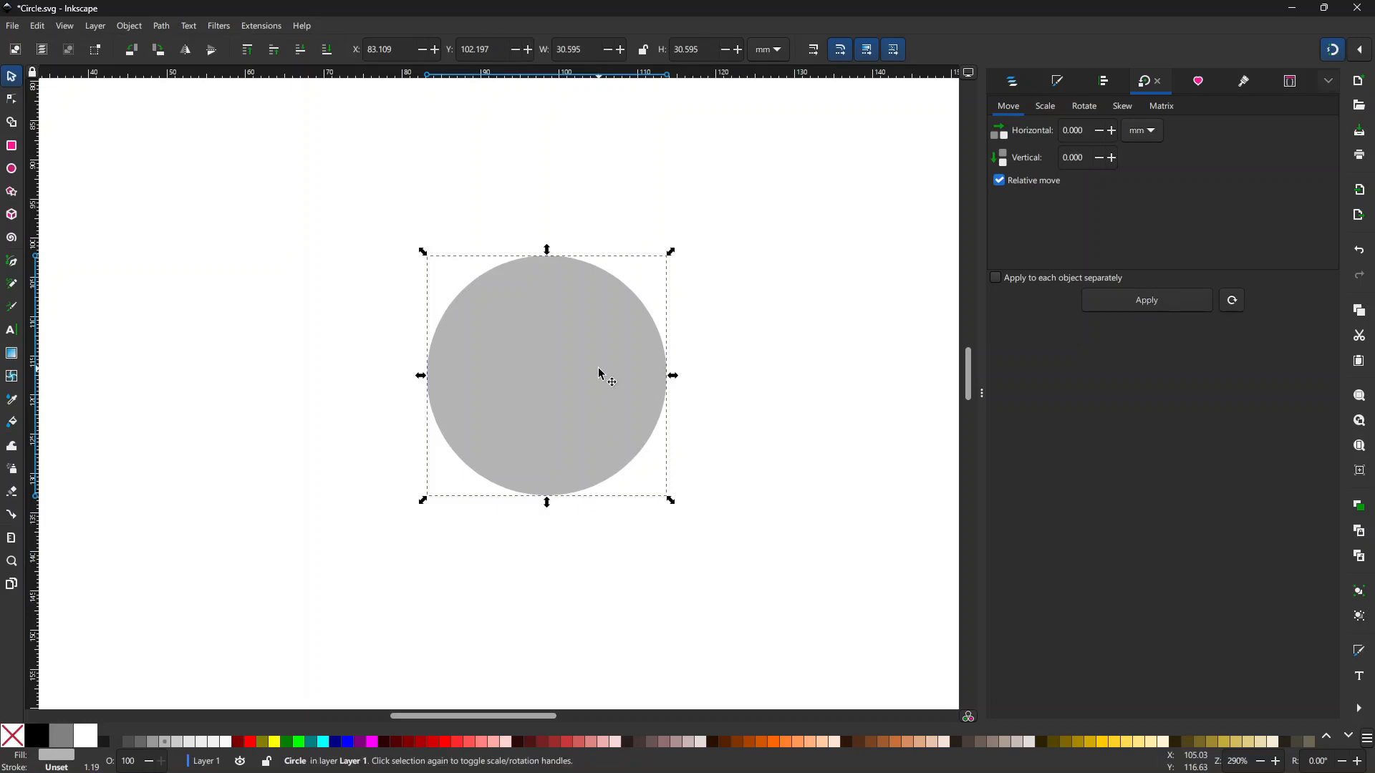
Place a red duplicate of the gray circle with about 56% opacity, offset about 12.5 mm horizontally to its right
left_click(487, 570)
key("ctrl+a")
left_click(250, 741)
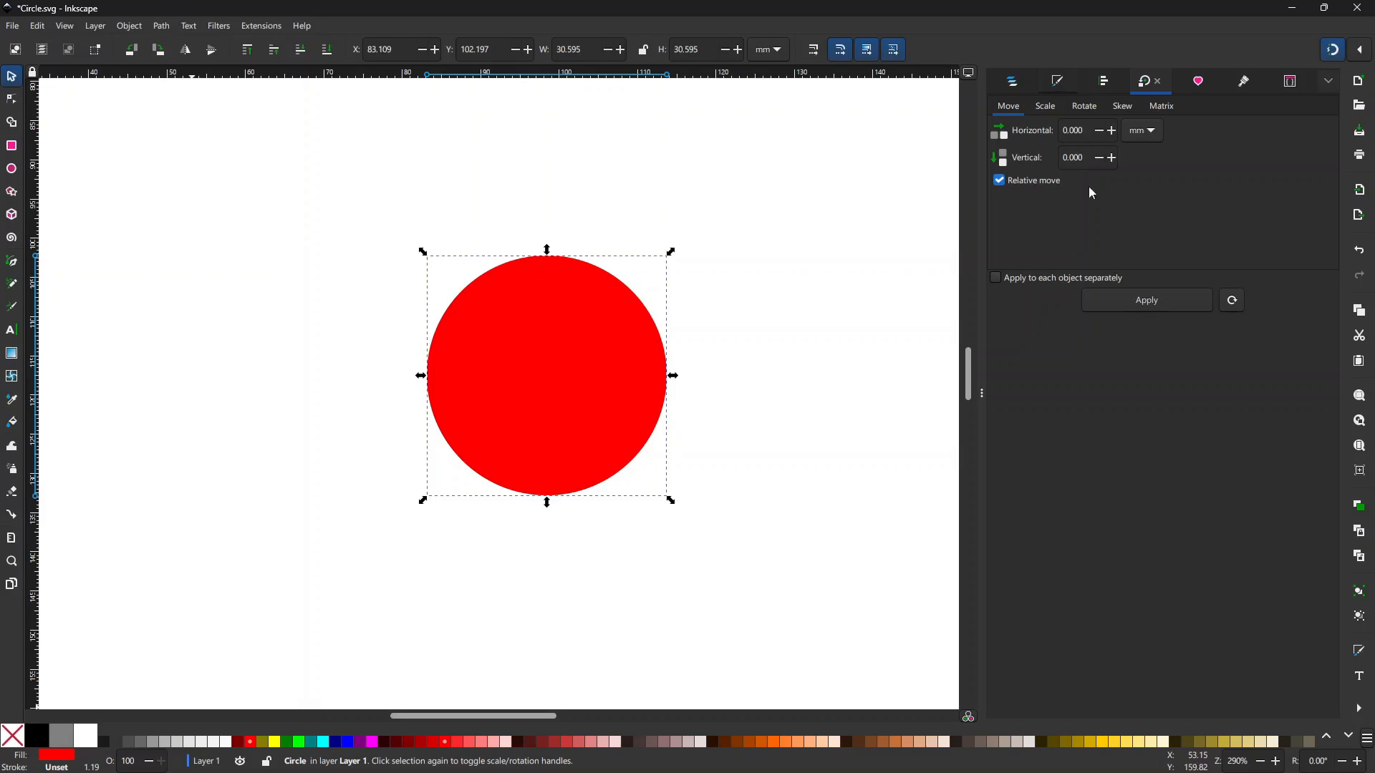
key("ctrl+shift+f")
left_click(1178, 709)
left_click_drag(1162, 709, 1156, 709)
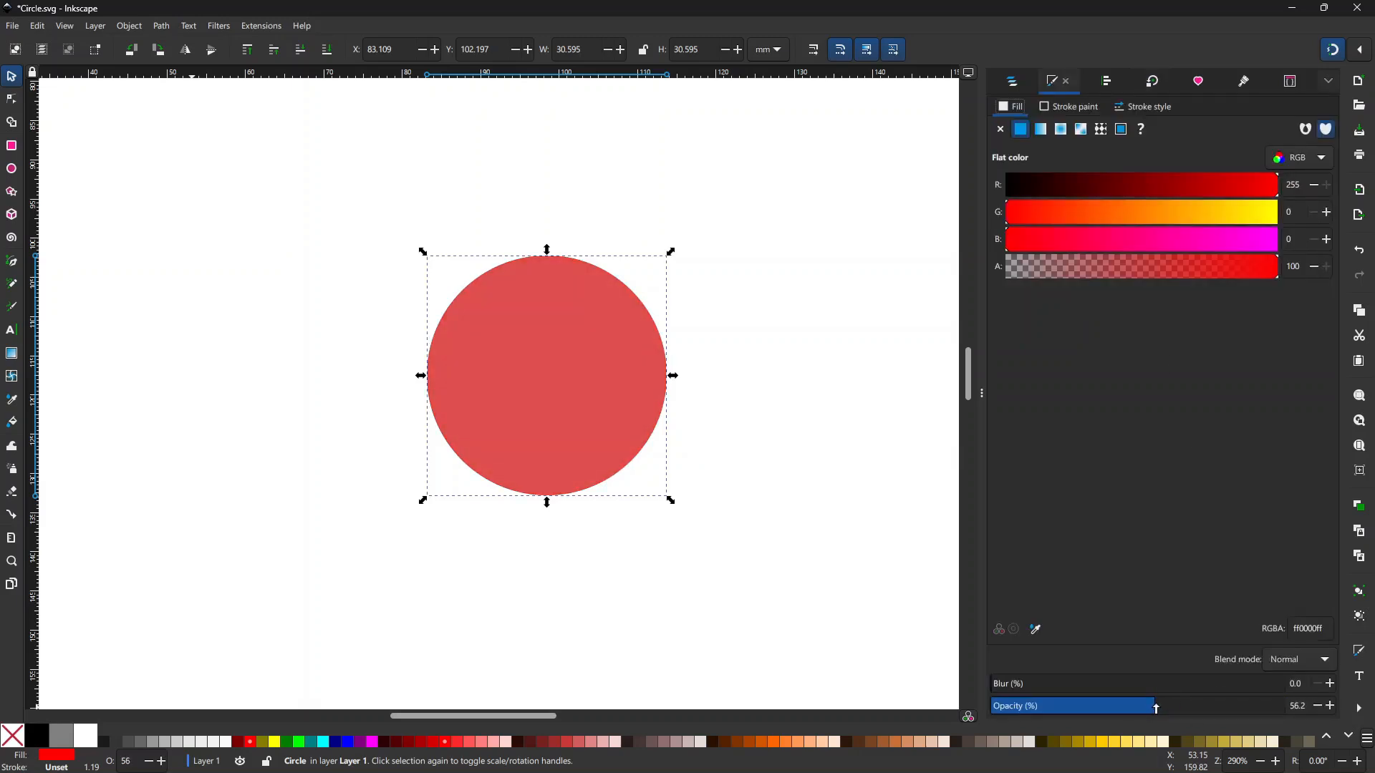
left_click_drag(588, 365, 685, 358)
Fill the upper of the stacked gray circles navy blue (000080) and set its opacity to 55.7%
left_click(494, 333)
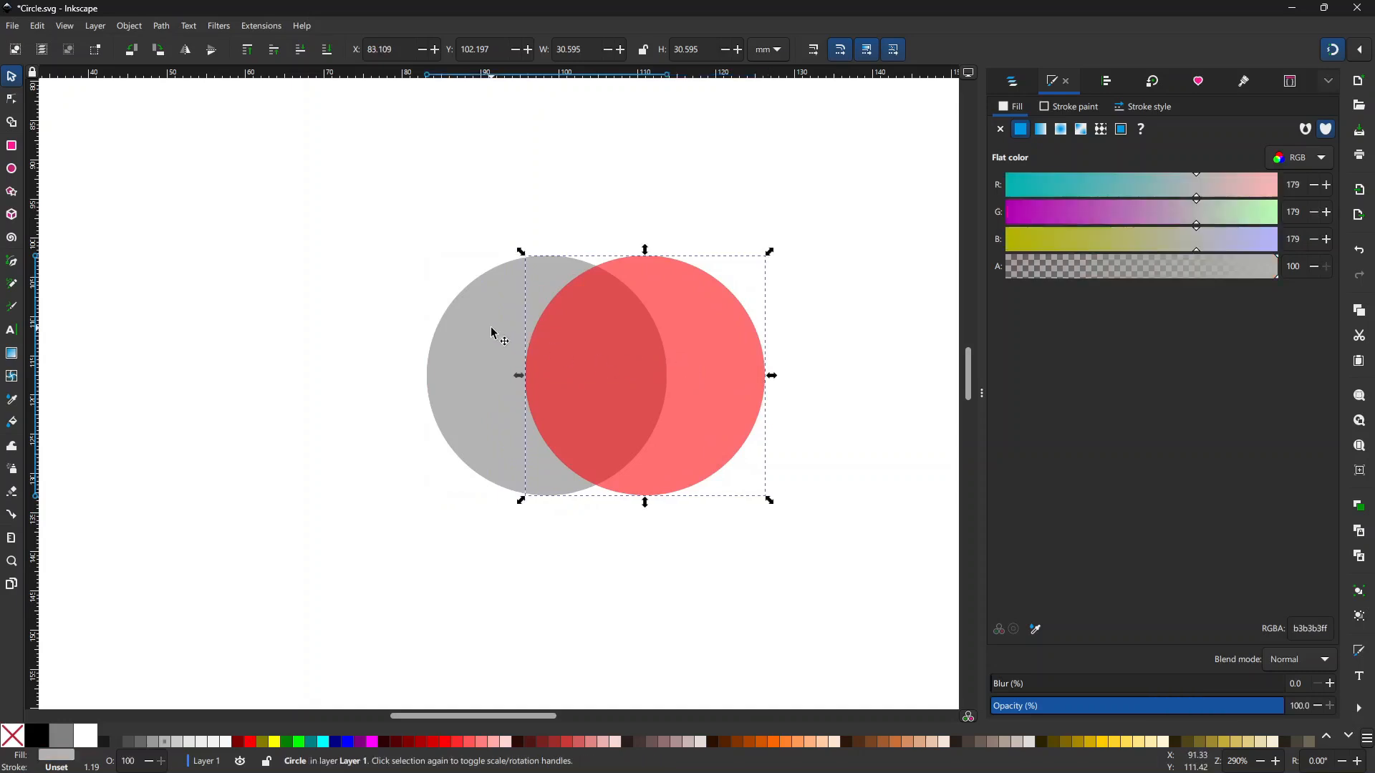
left_click(334, 738)
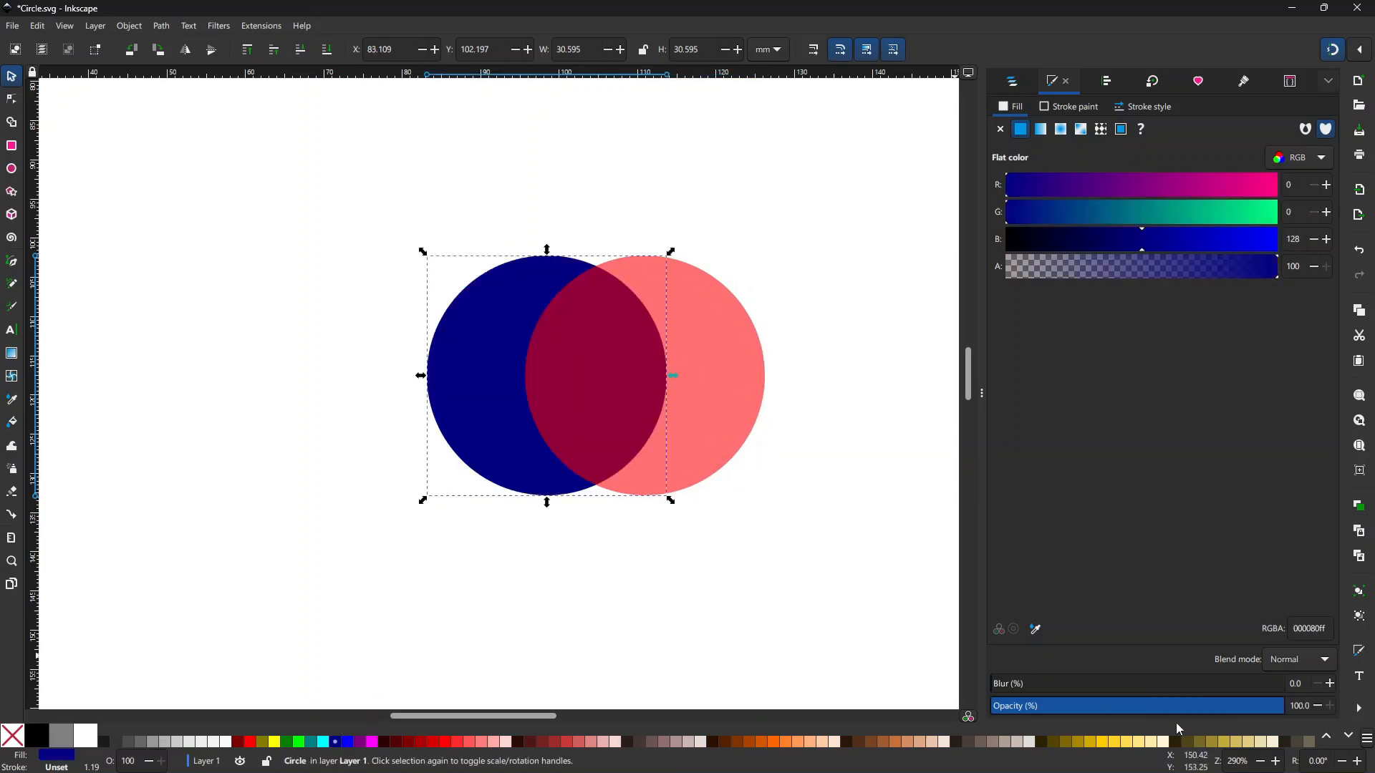
left_click(1154, 711)
left_click(556, 158)
left_click(493, 306)
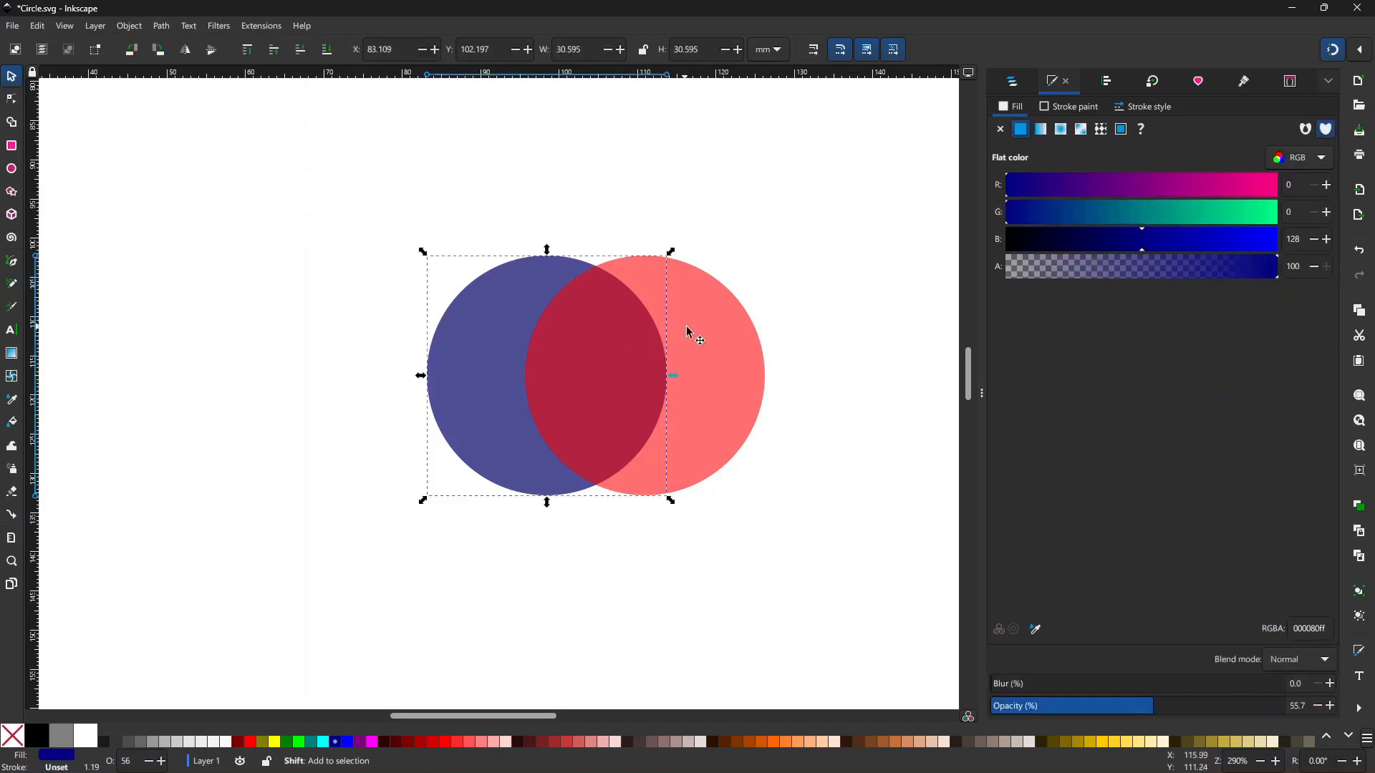
Subtract the red circle from the navy circle with the Difference operation to form a crescent
left_click(711, 339, "shift")
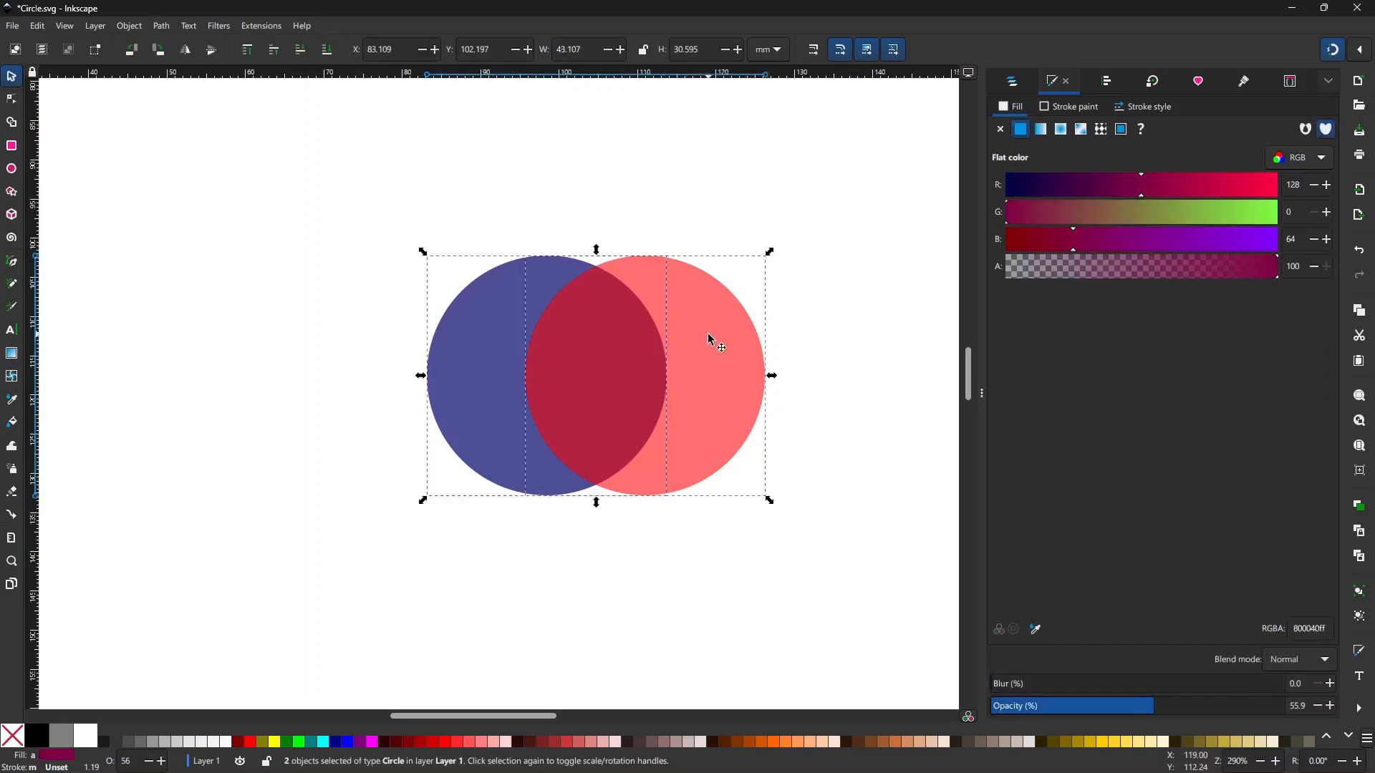
left_click(164, 26)
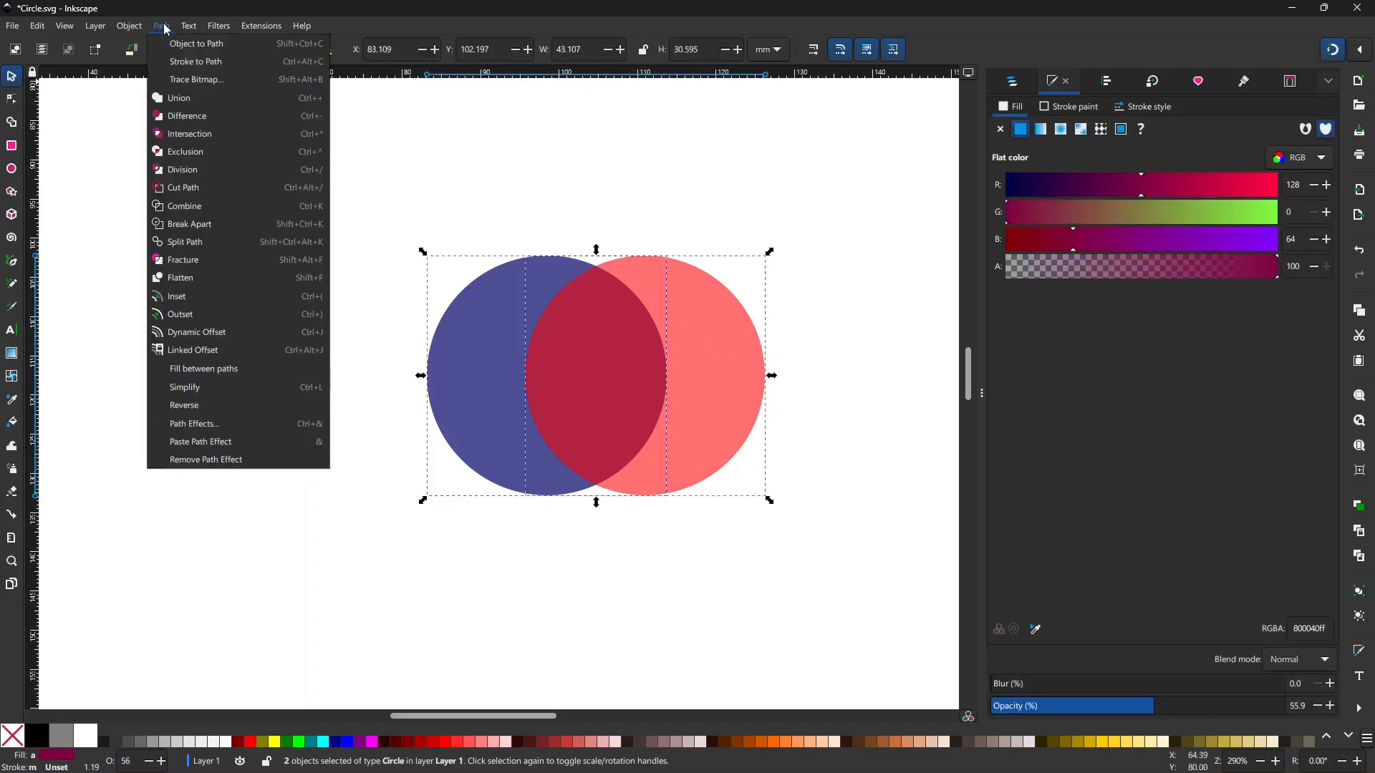
left_click(191, 115)
left_click(550, 228)
left_click(521, 439)
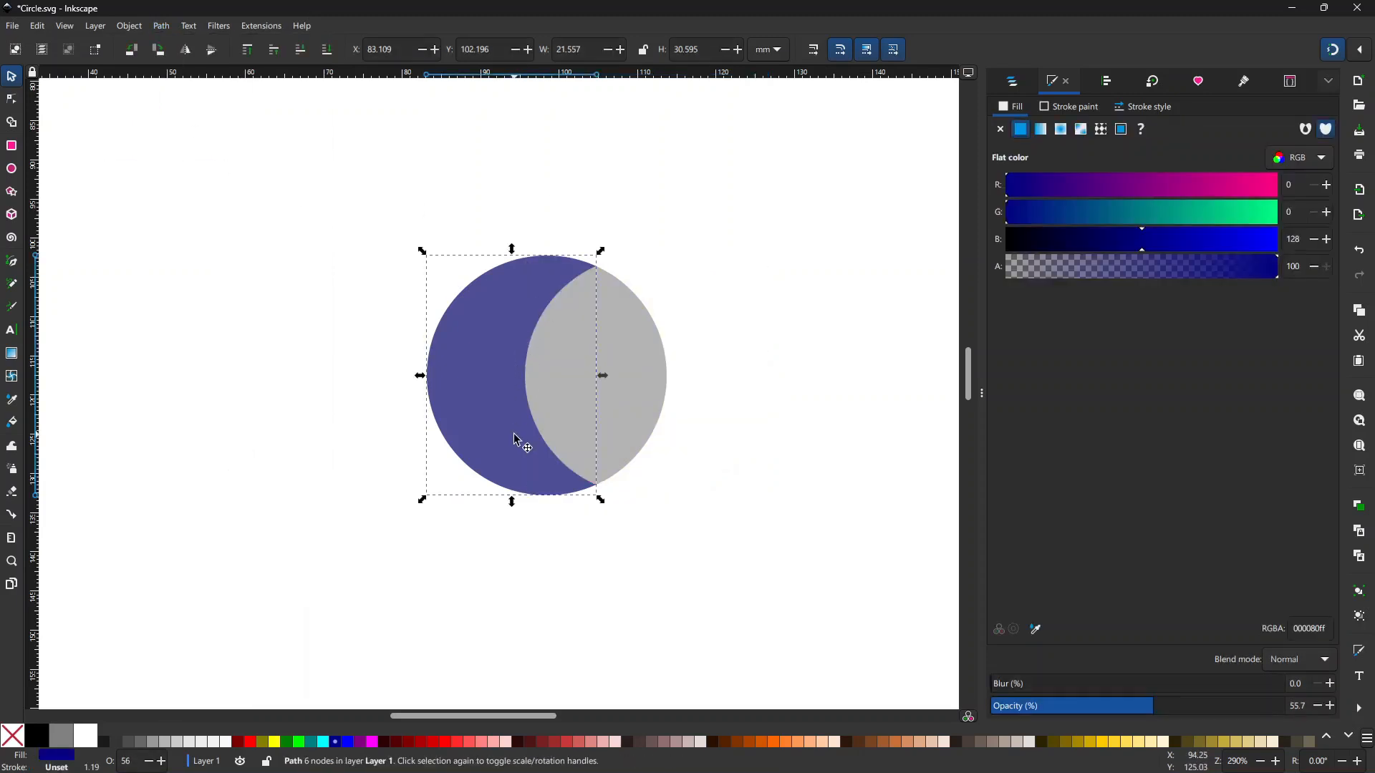
left_click(812, 230)
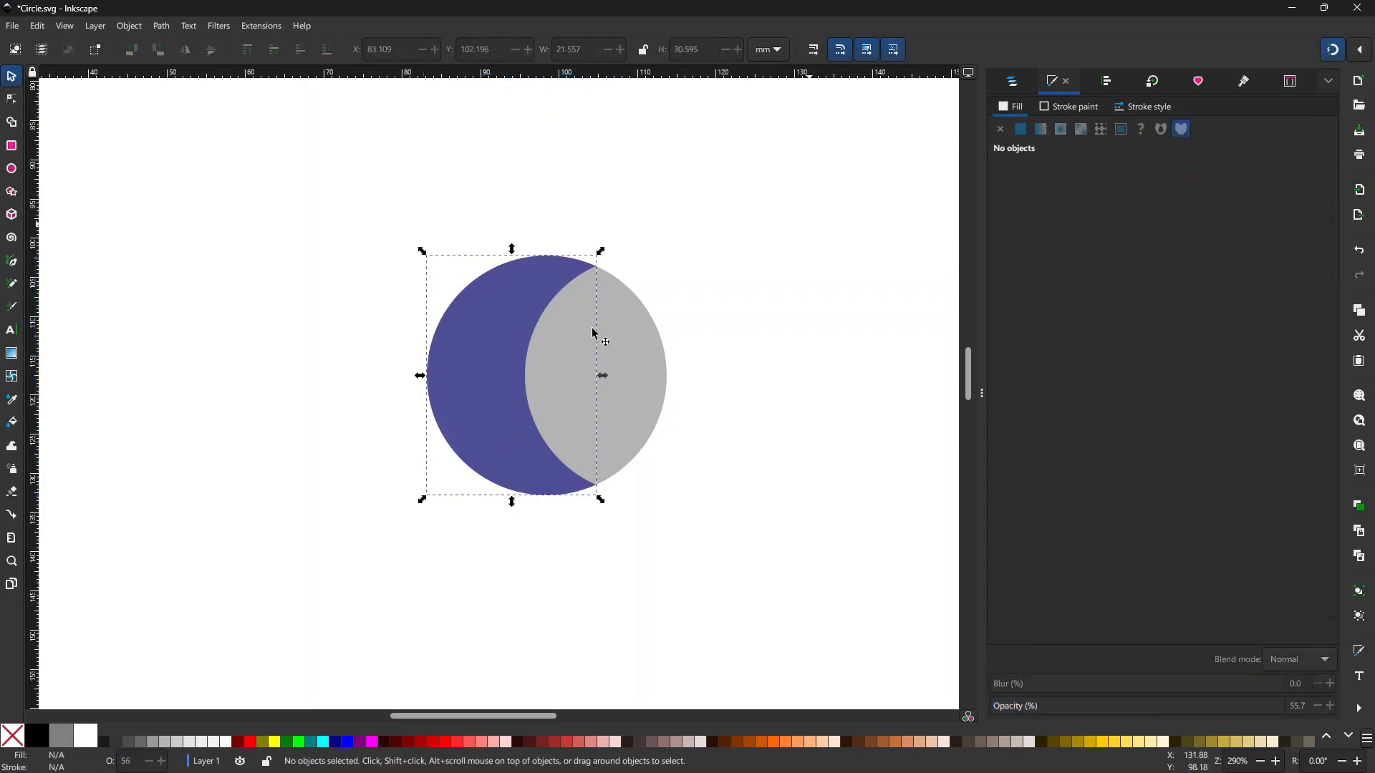
Duplicate the navy crescent, fill the copy green (008000) and rotate it 90° clockwise
left_click(522, 316)
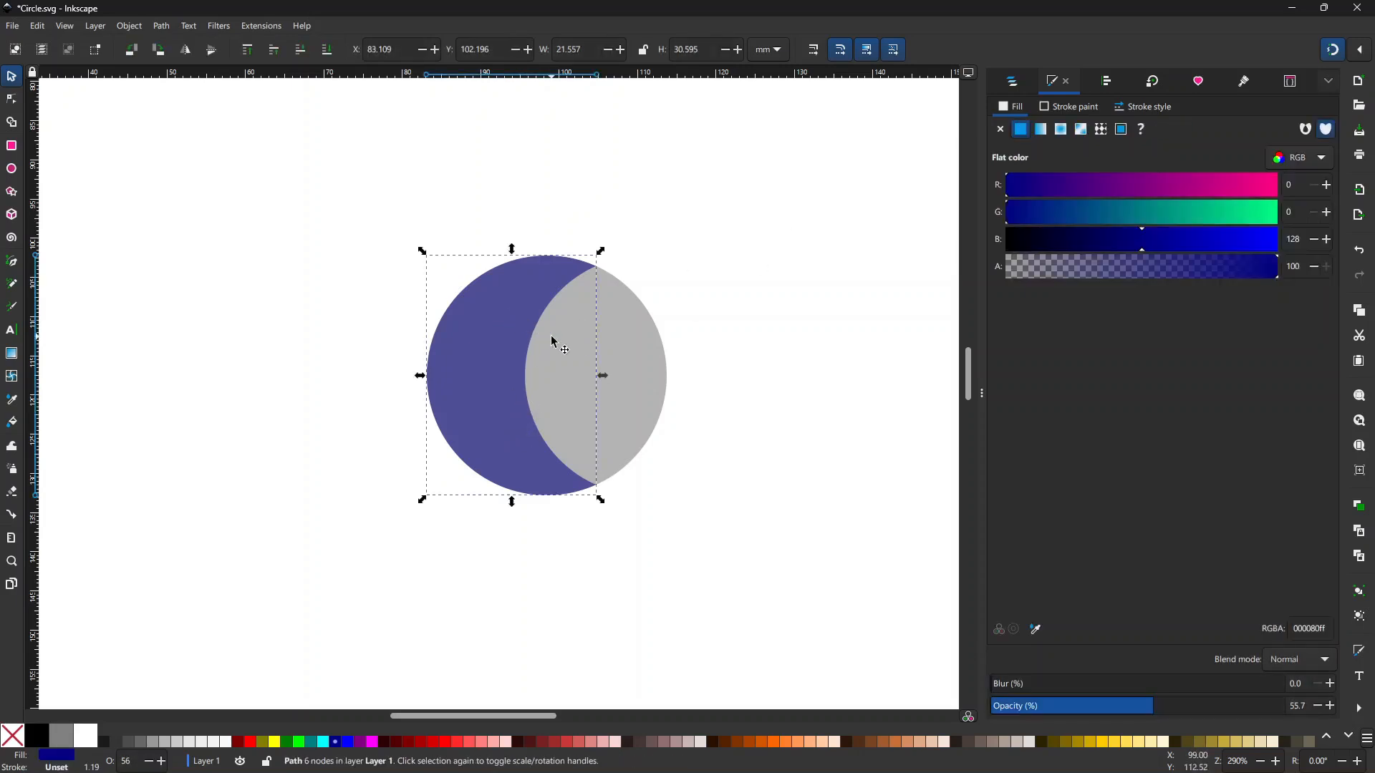
key("ctrl+d")
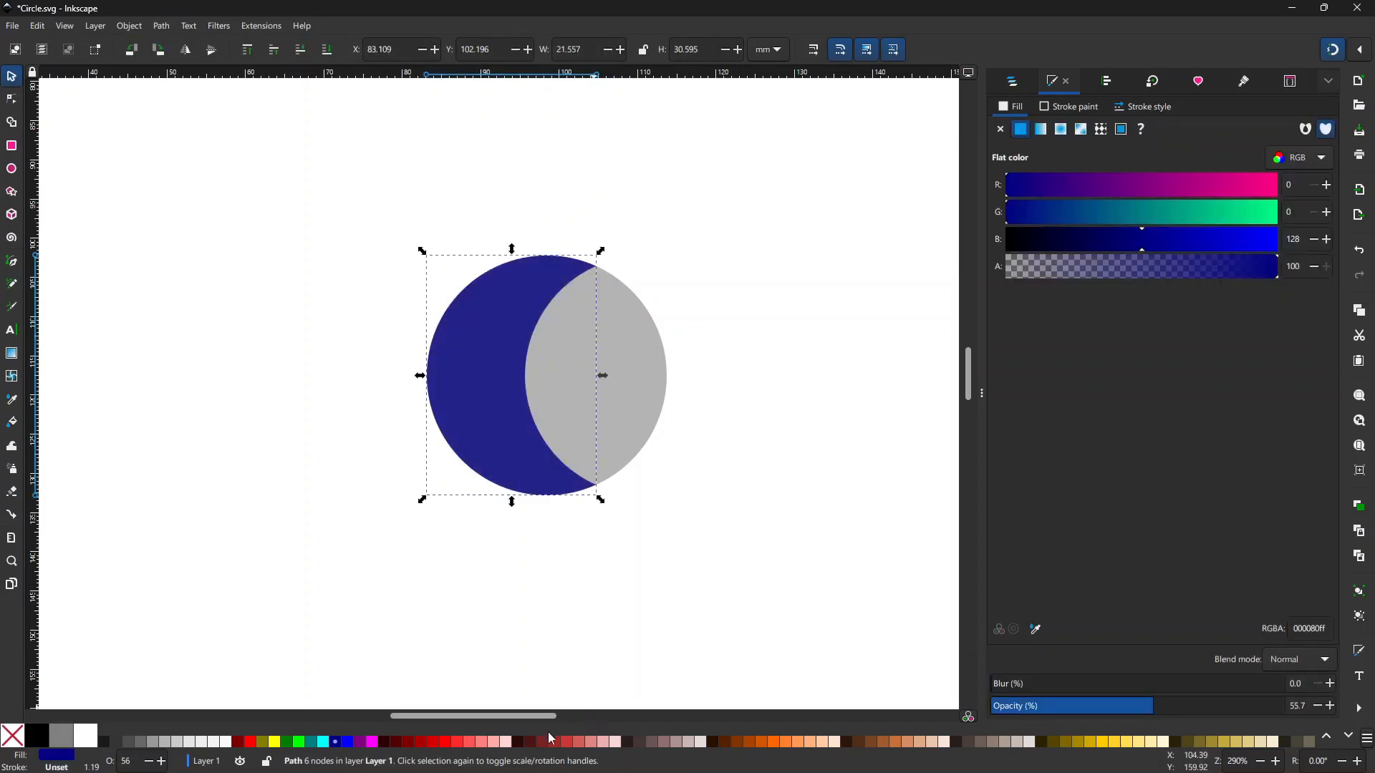
left_click(287, 741)
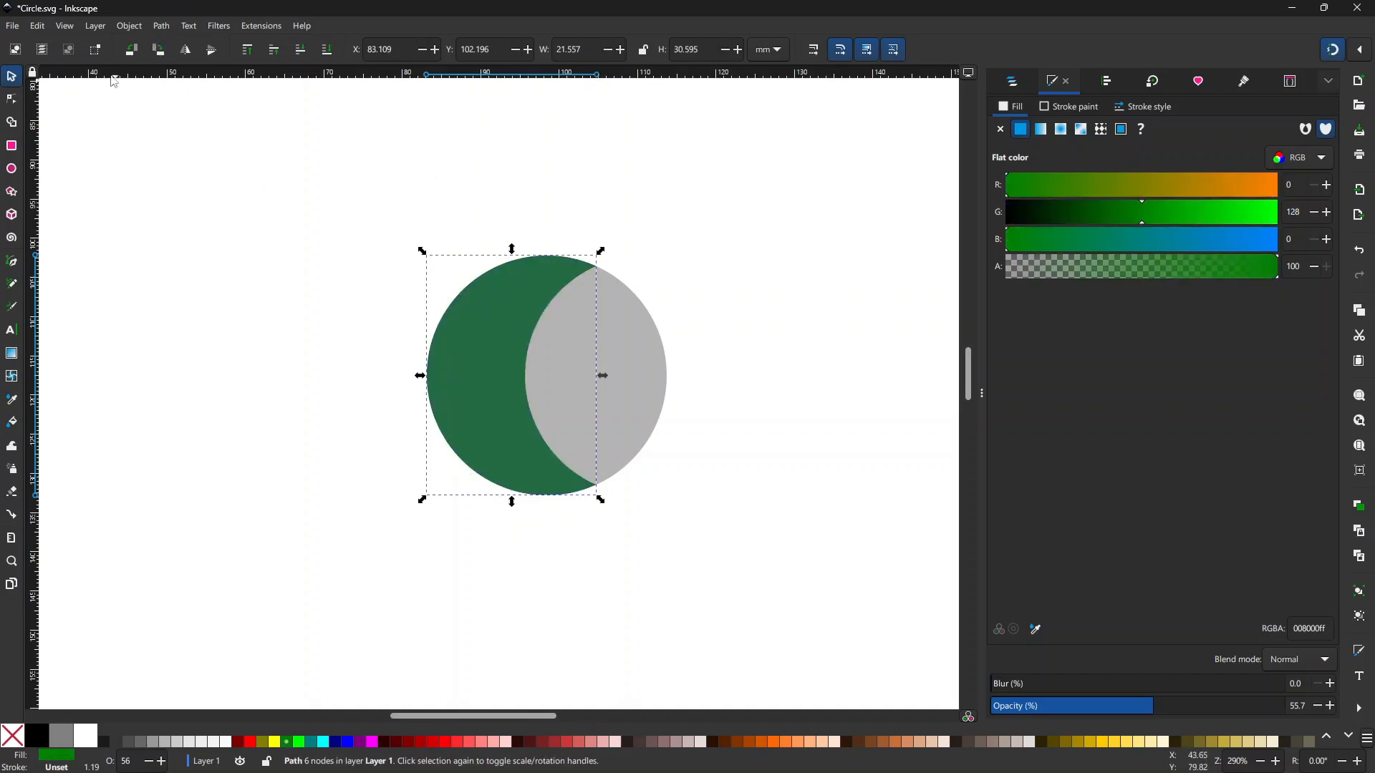
left_click(158, 49)
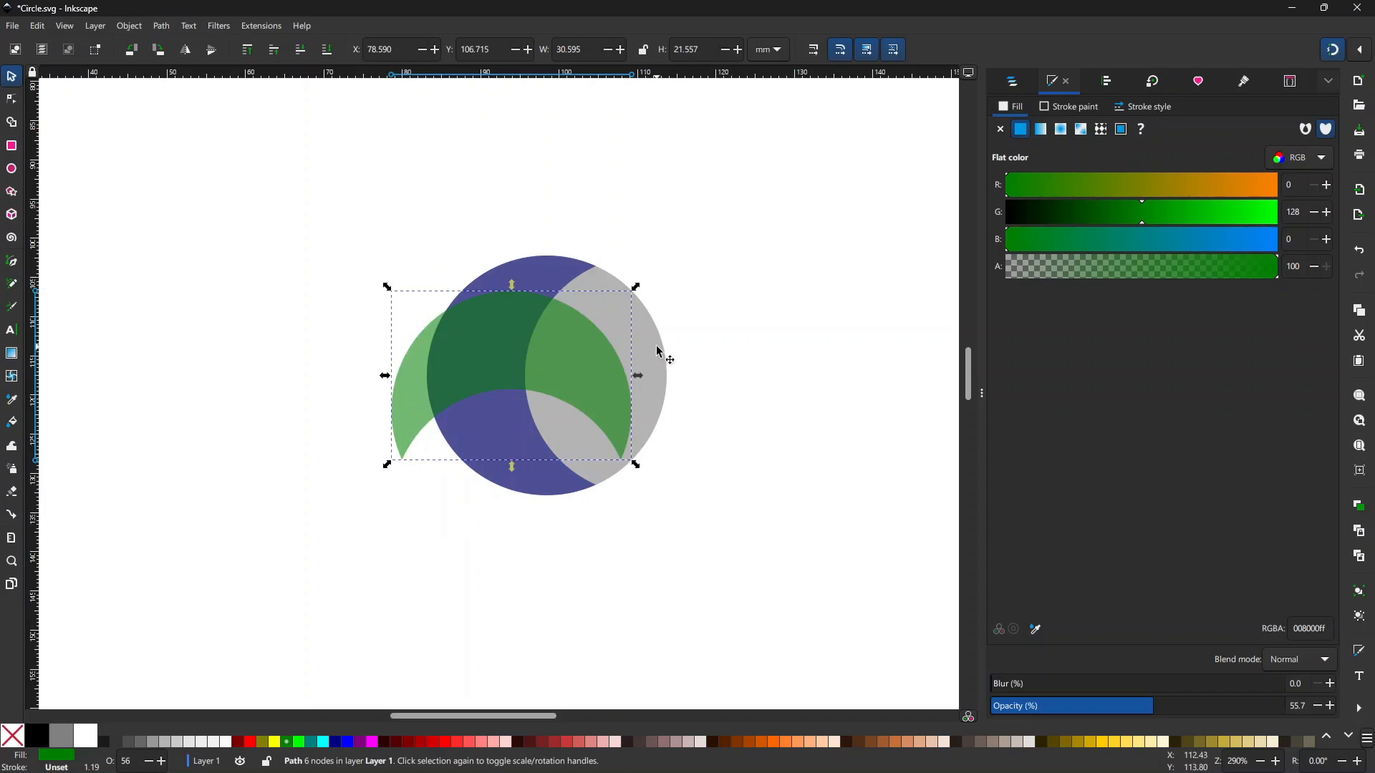
Center the green crescent horizontally on the gray circle and align their top edges, using Last selected as the reference
left_click(657, 346, "shift")
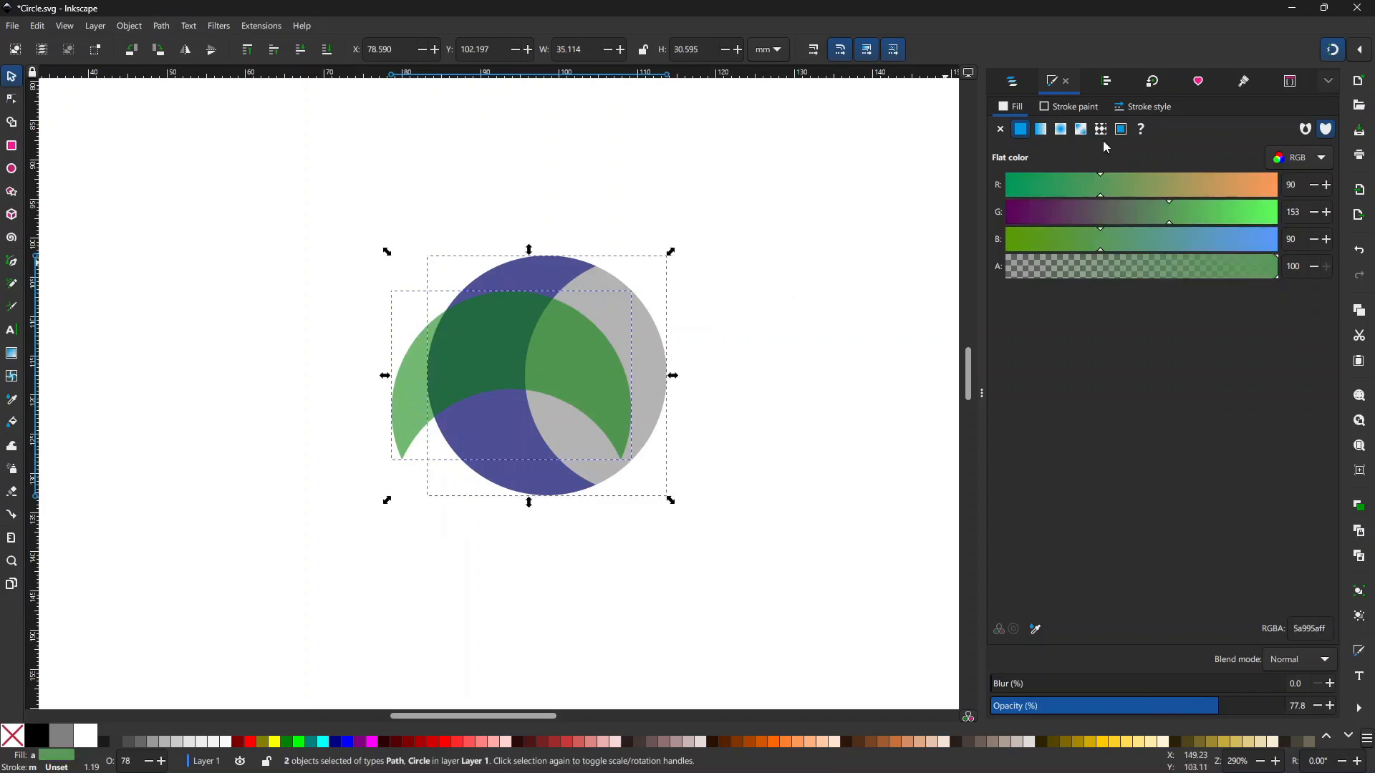
left_click(1109, 83)
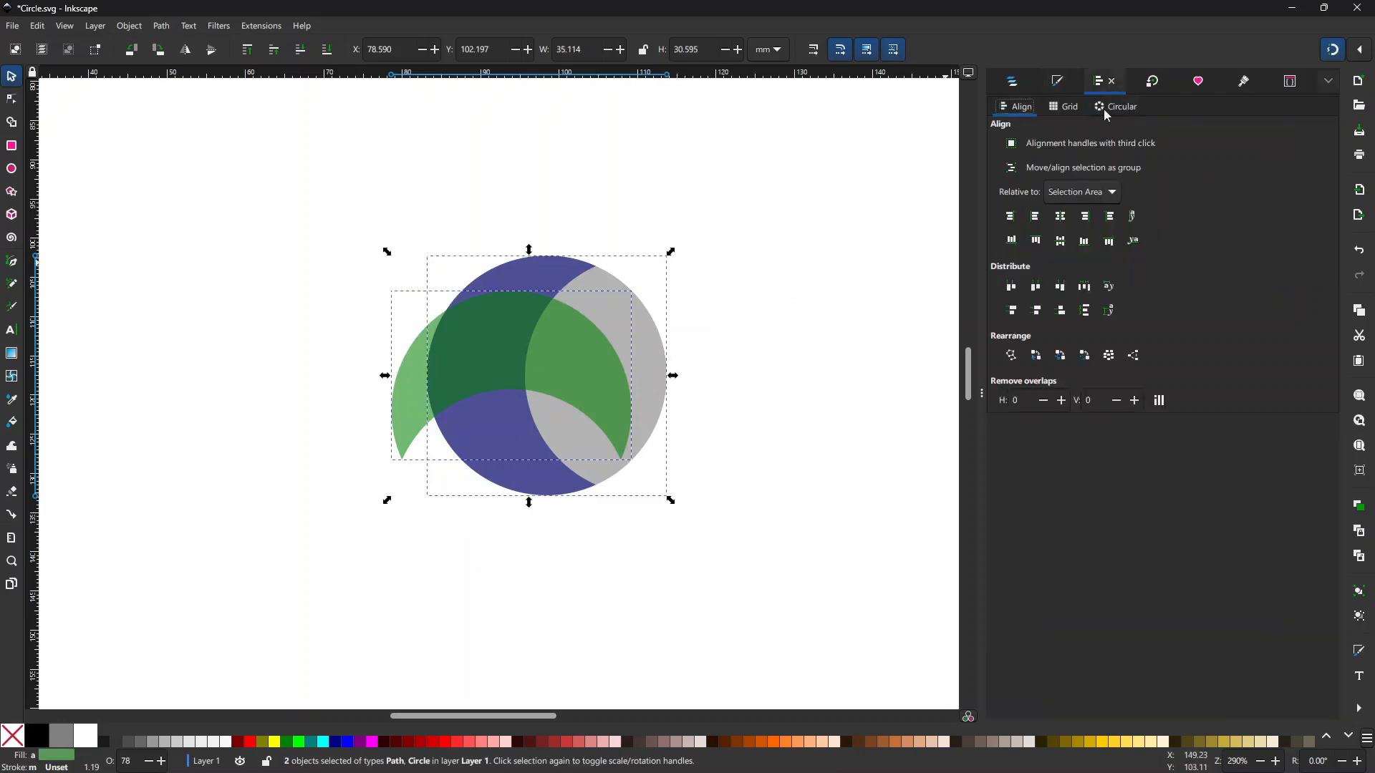
left_click(1061, 217)
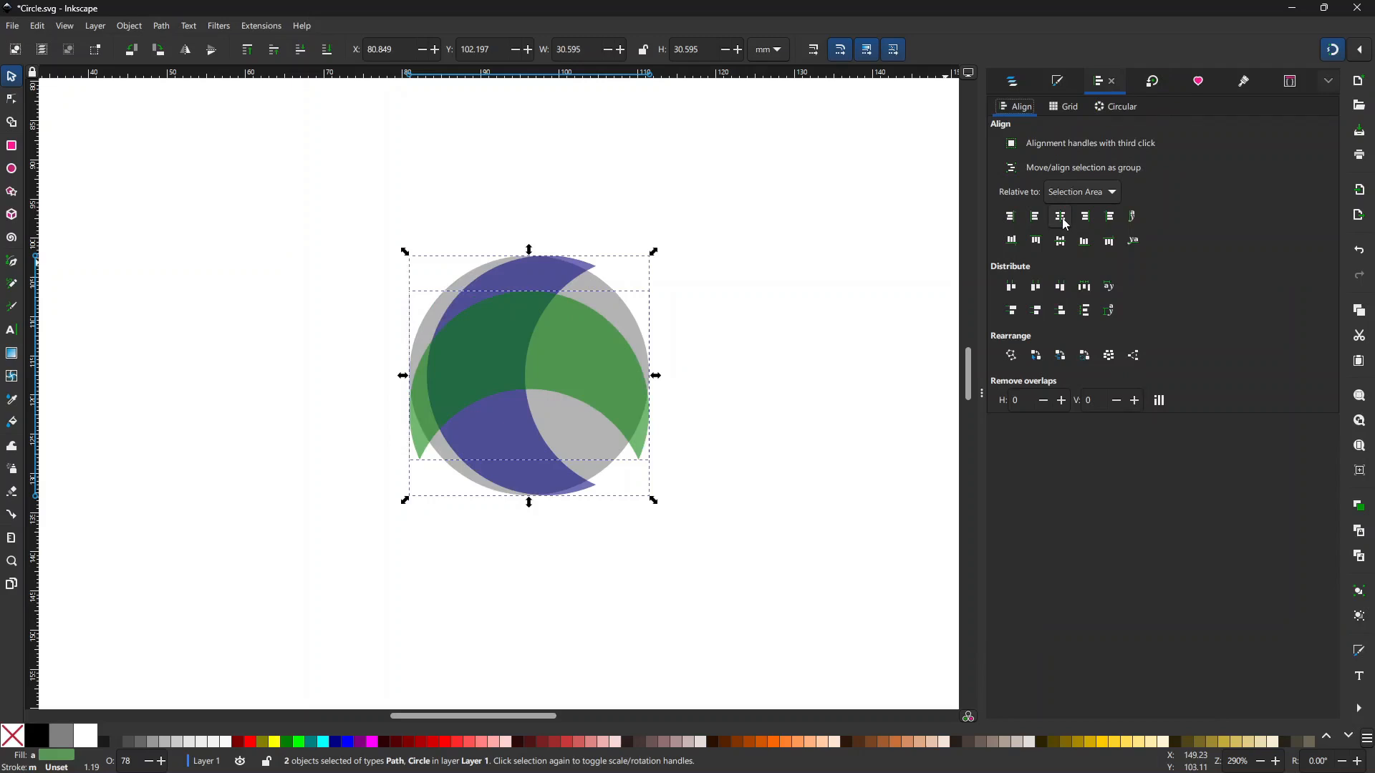
key("ctrl+z")
left_click(1112, 193)
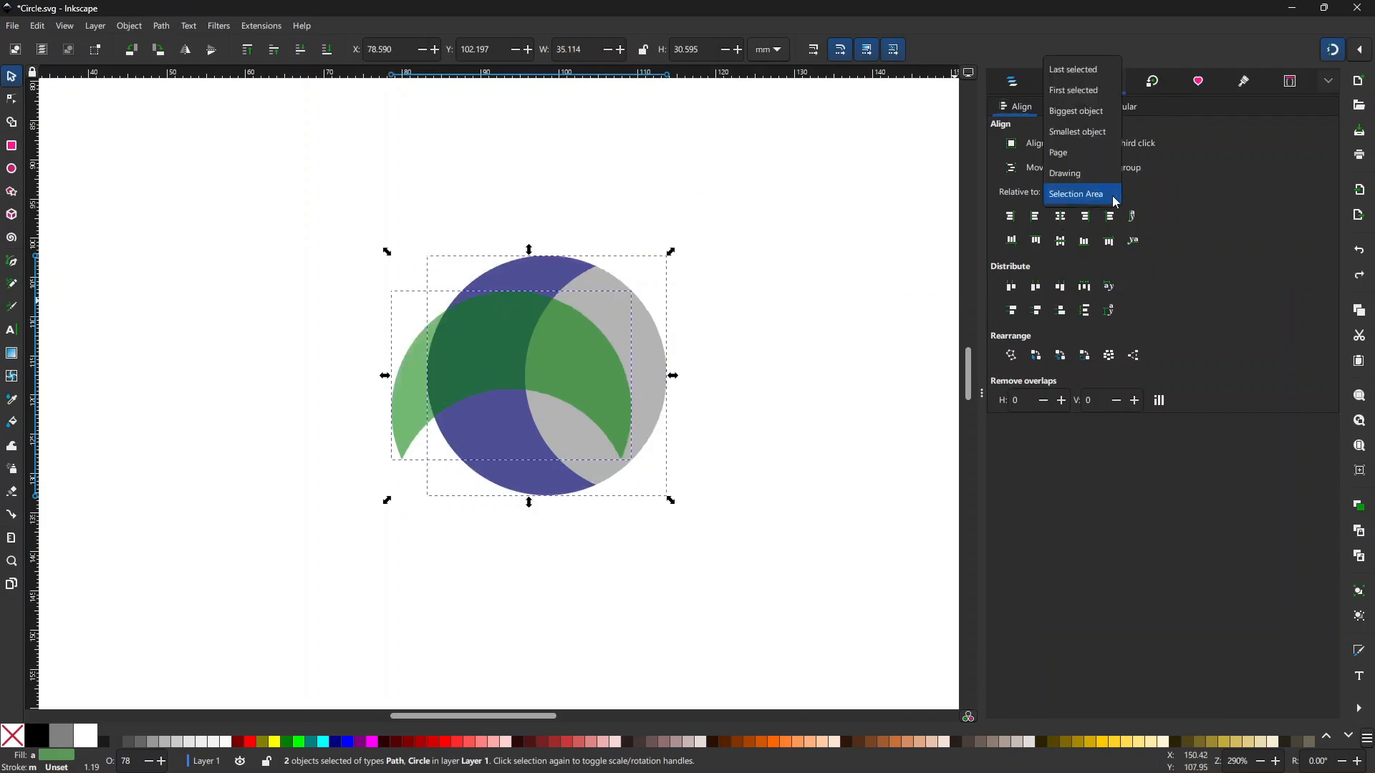
left_click(1085, 65)
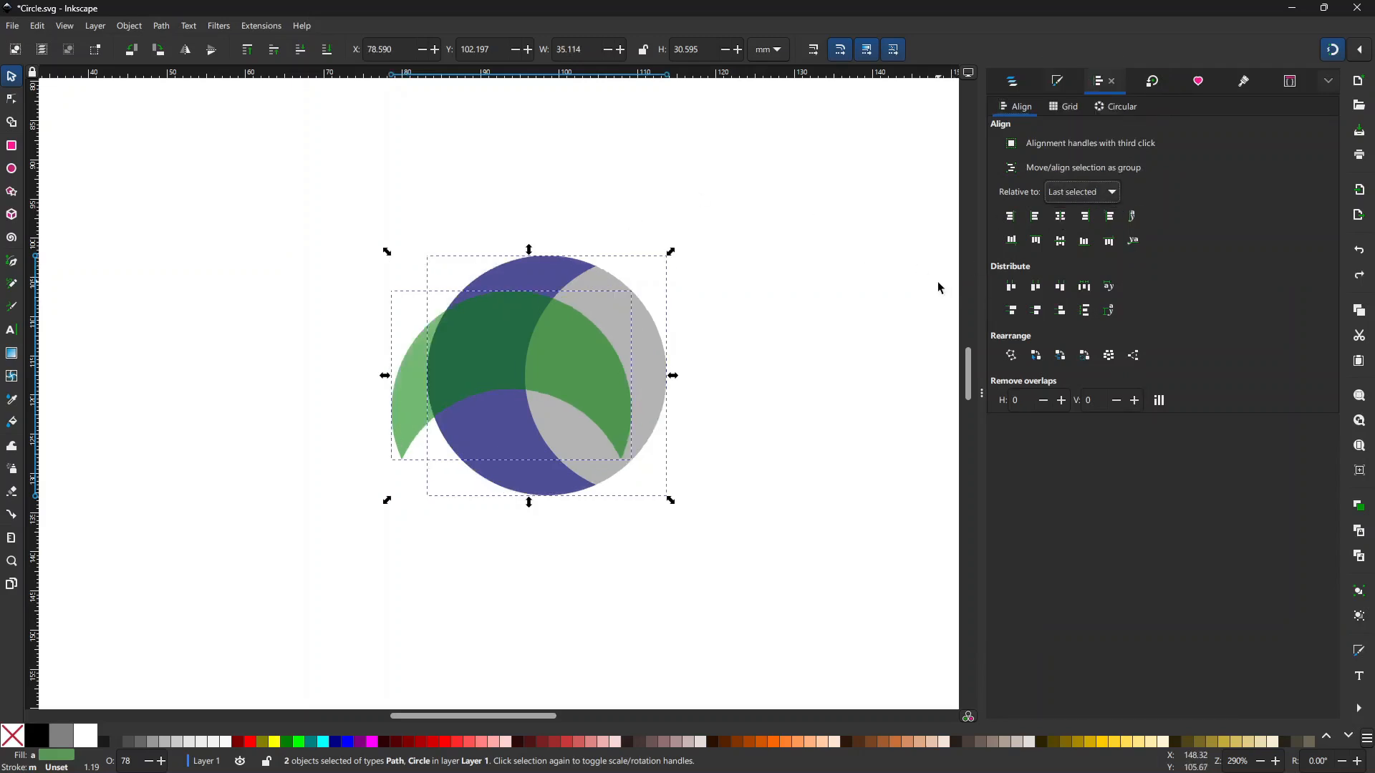
left_click(1061, 217)
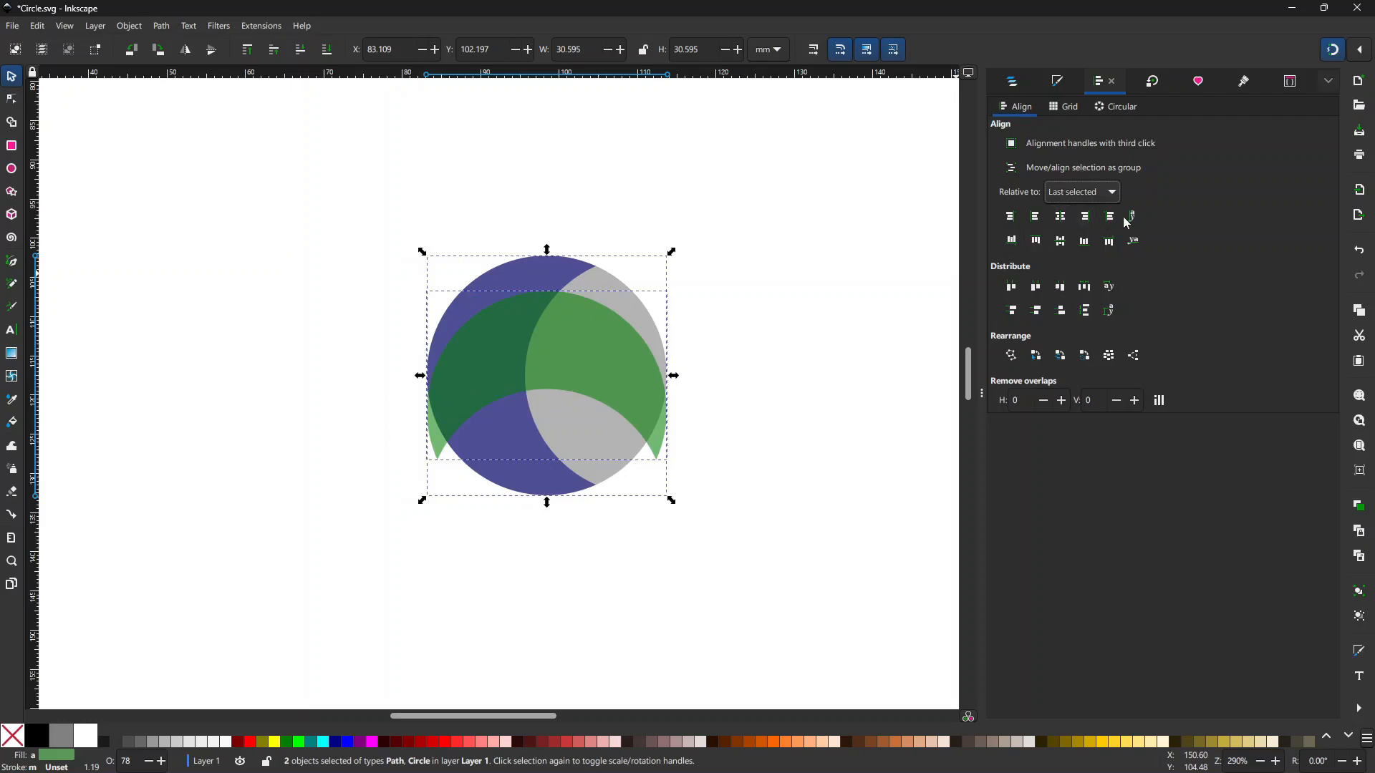
left_click(1037, 240)
Duplicate the green crescent and rotate the copy 90° clockwise
left_click(610, 349)
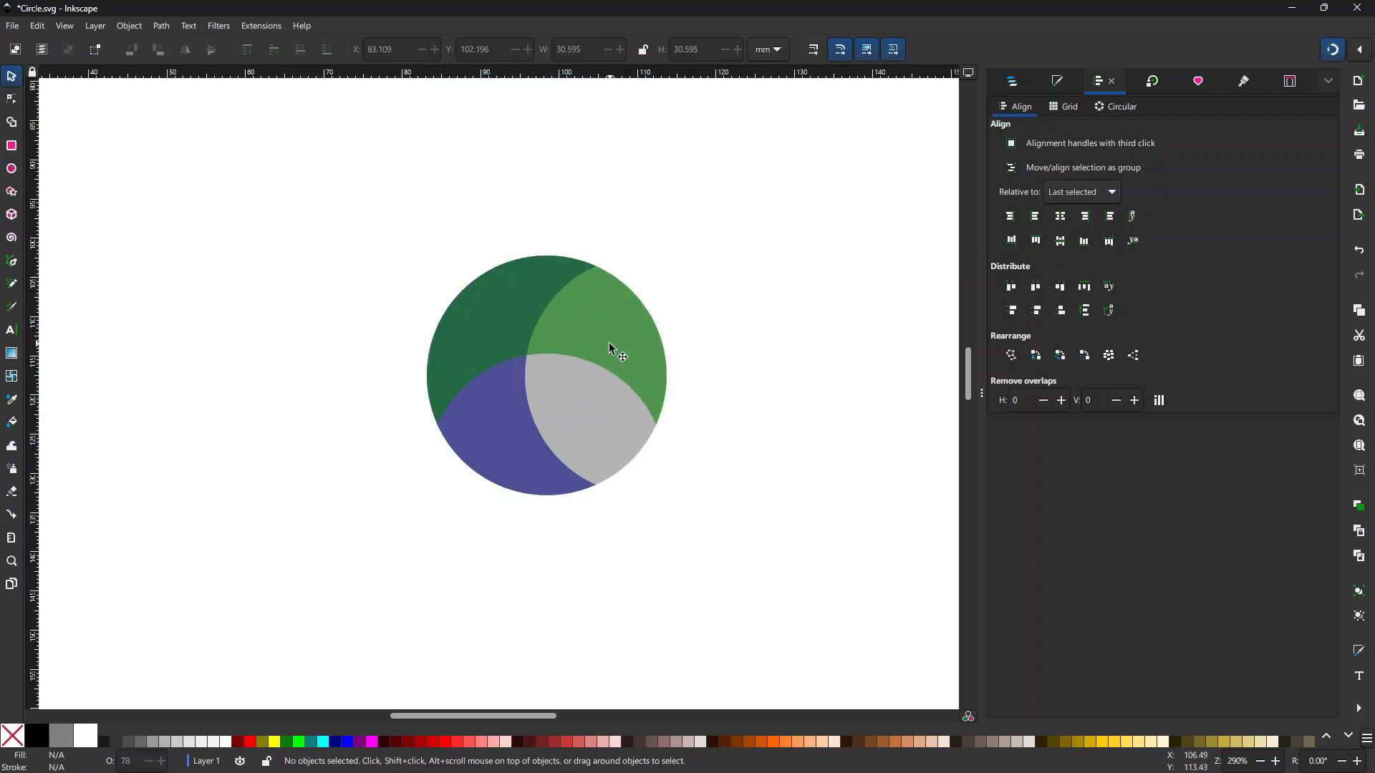
key("ctrl+d")
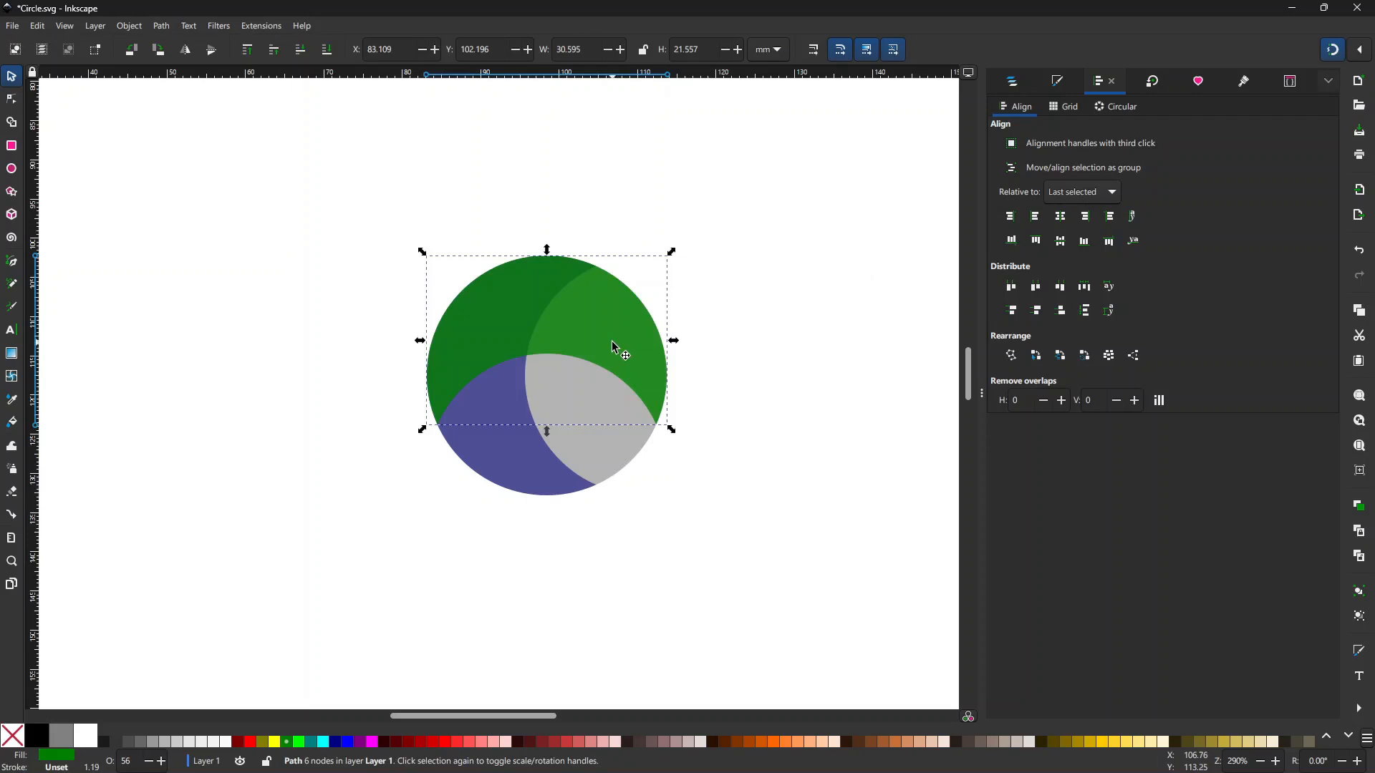
left_click(164, 55)
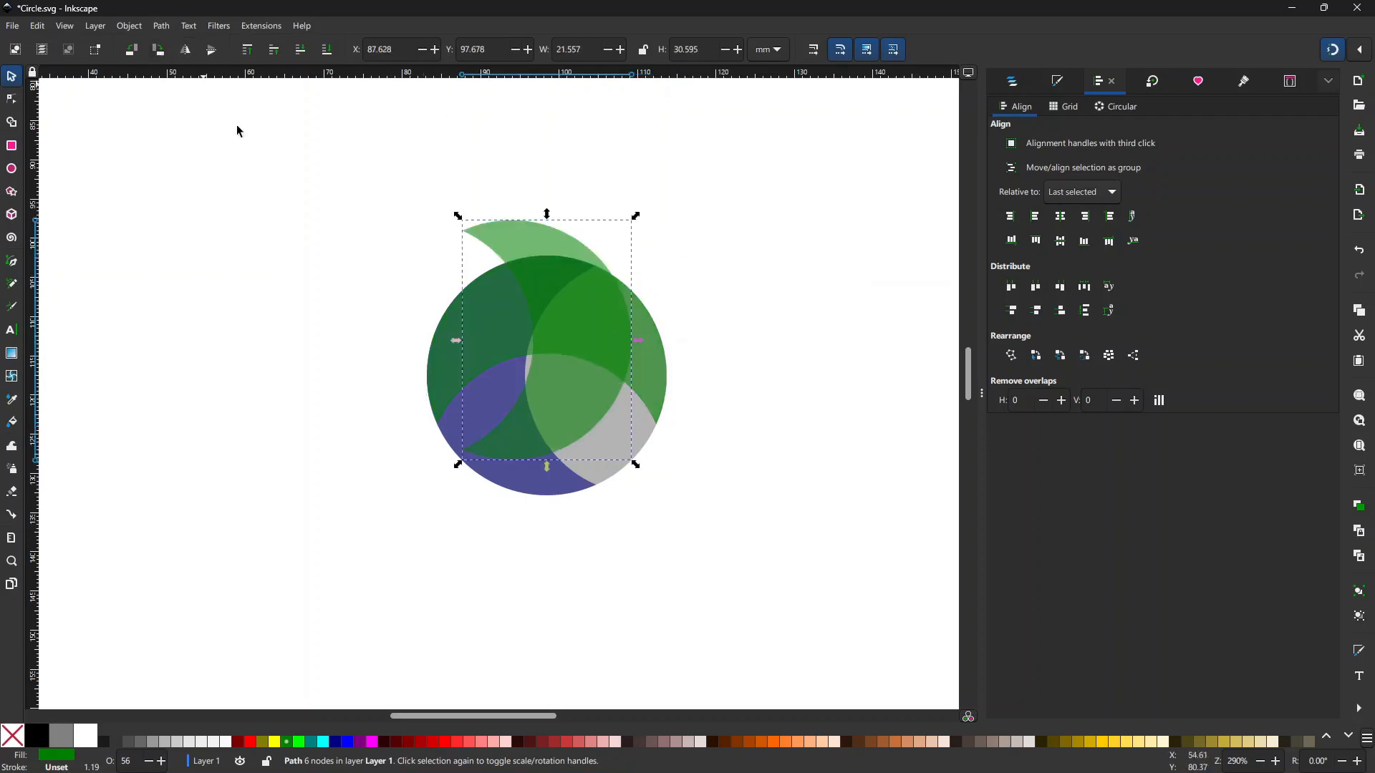
Align the rotated green crescent to the right and bottom edges of the gray circle
left_click(620, 444, "shift")
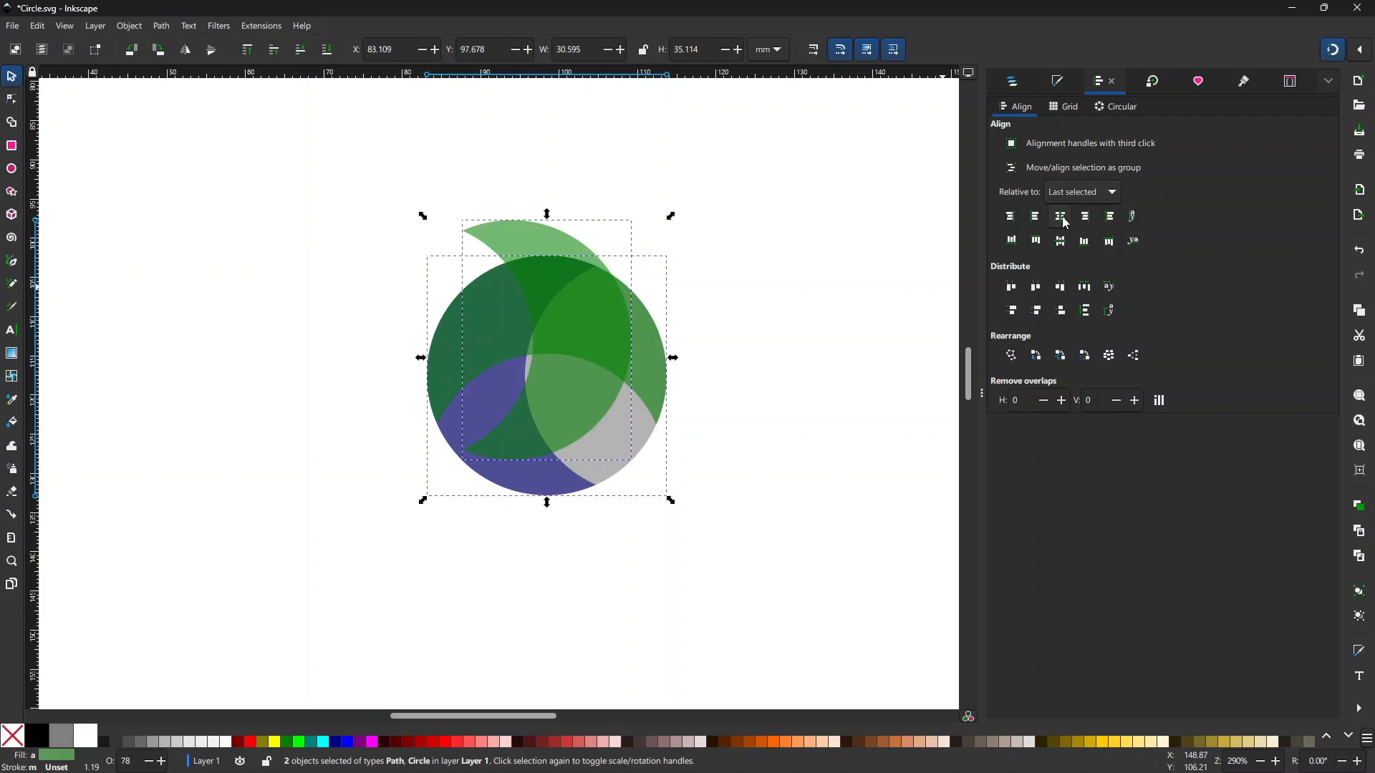
left_click(1088, 221)
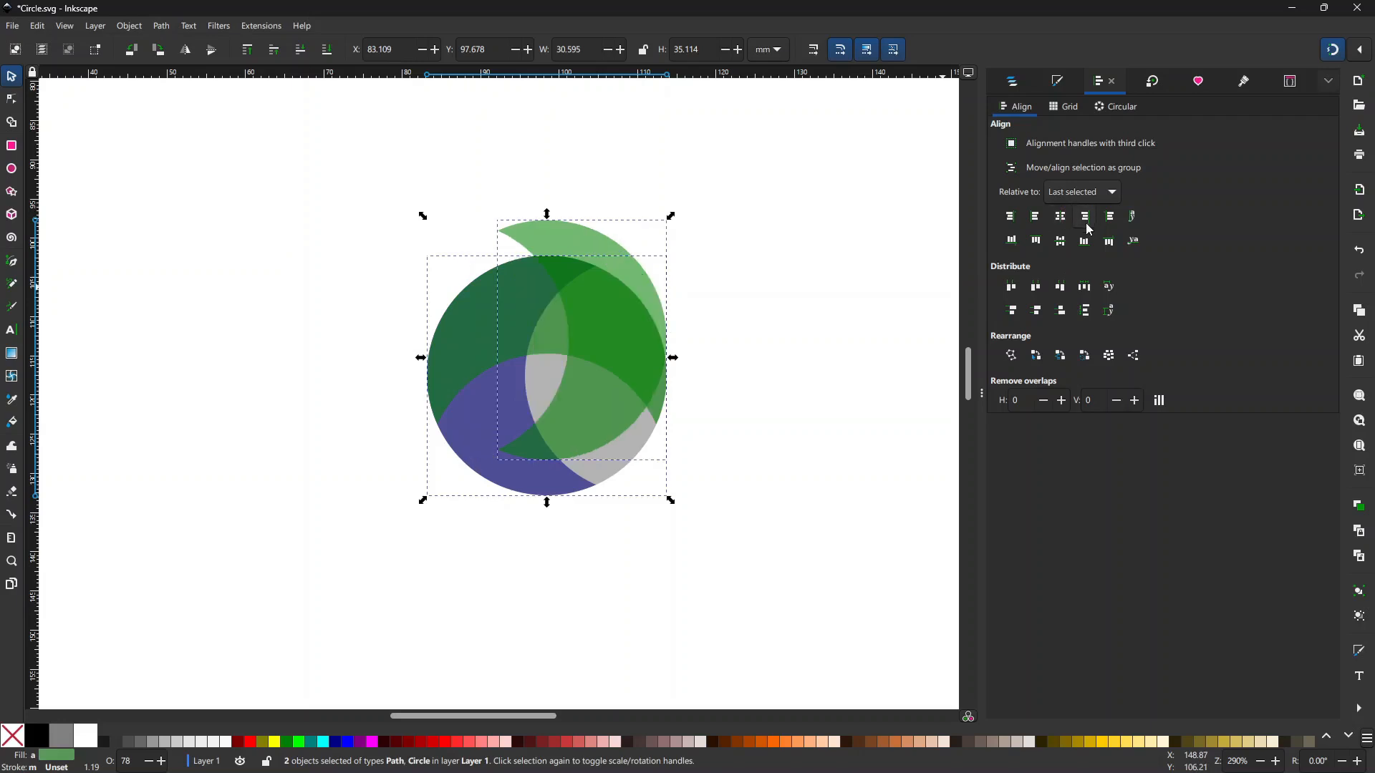
left_click(1085, 243)
left_click(823, 393)
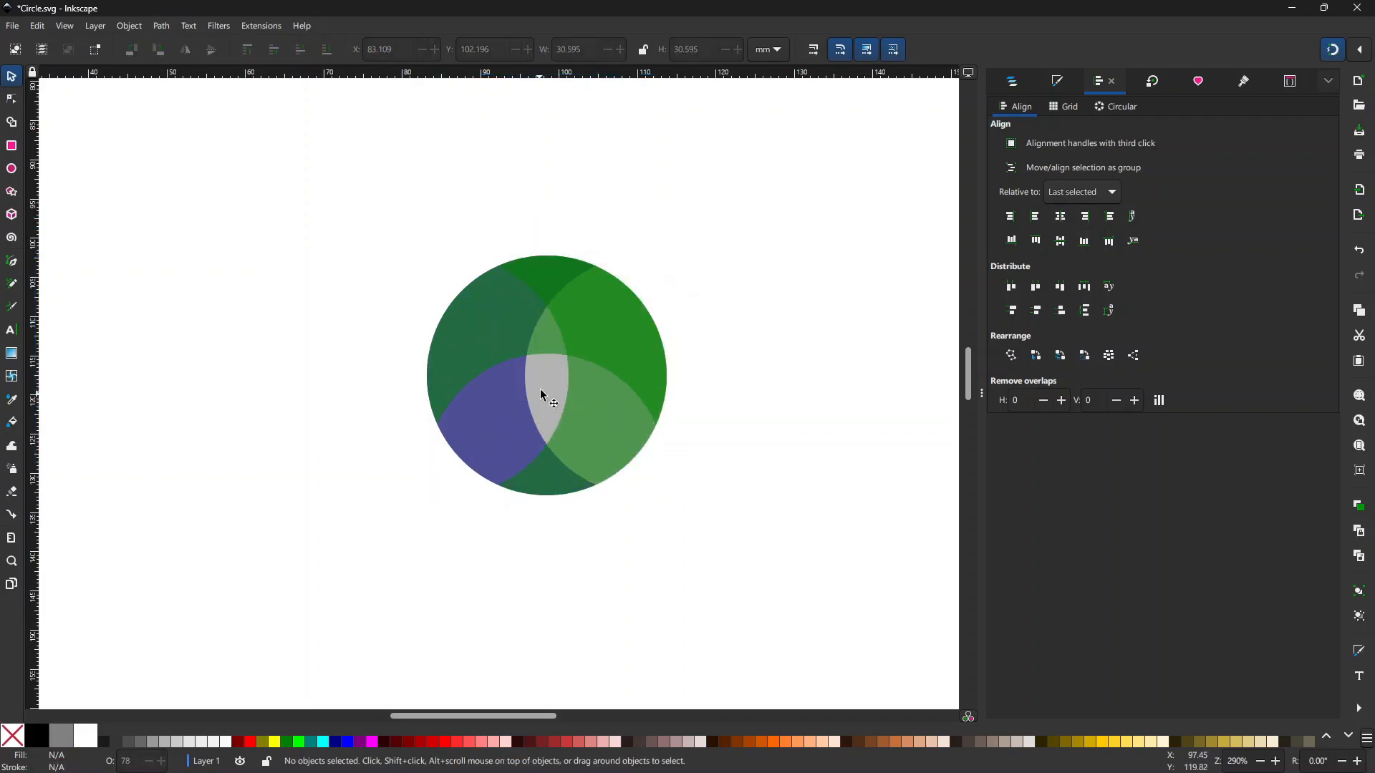
Fill the right-hand green crescent with orange
left_click(543, 393)
left_click(603, 416)
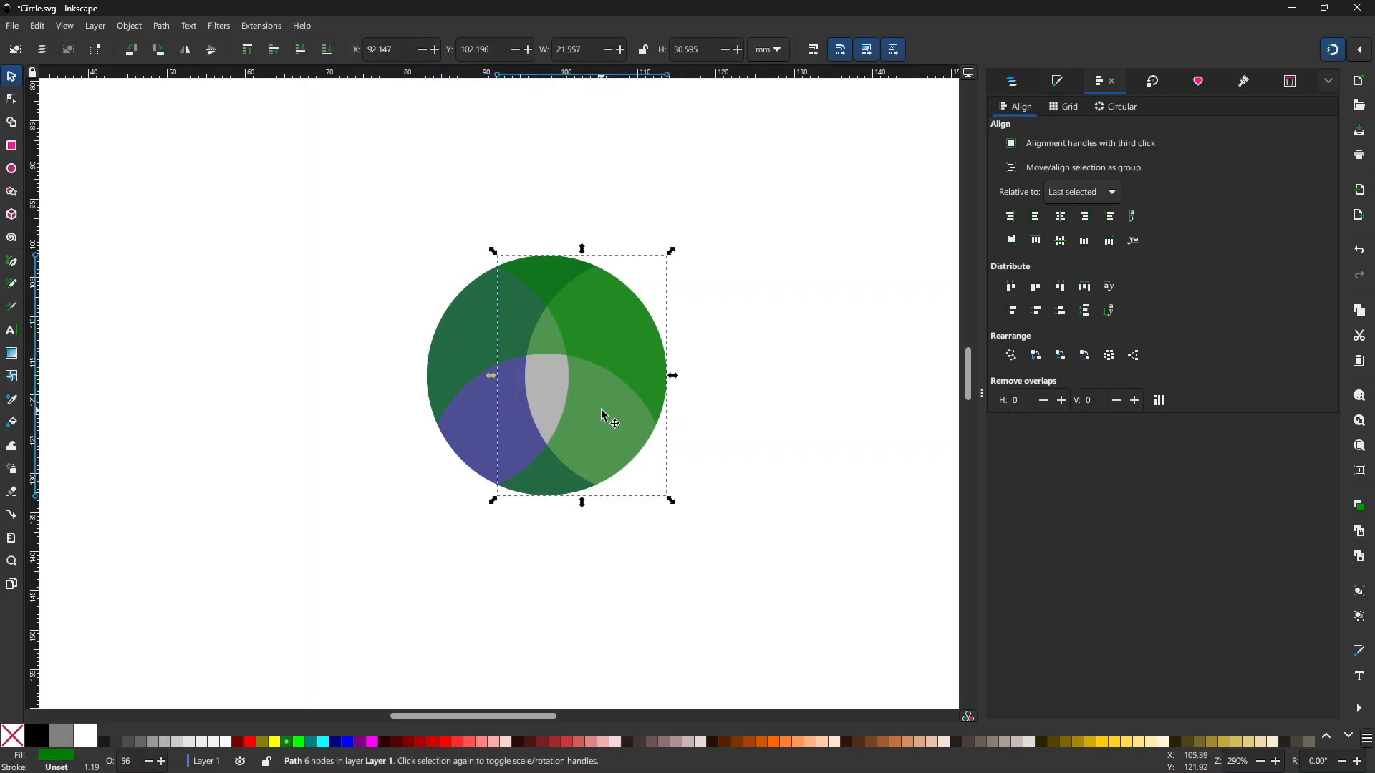
left_click(1090, 744)
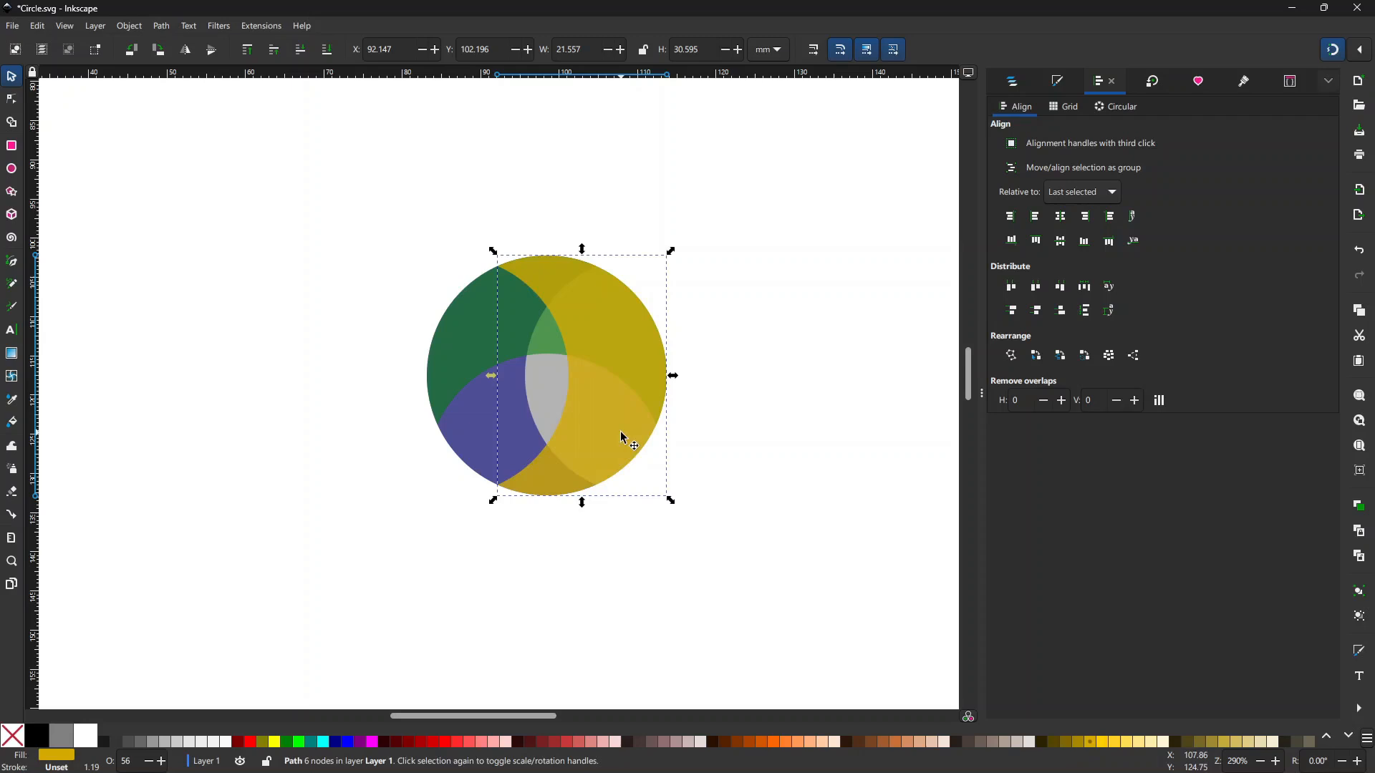
left_click(761, 743)
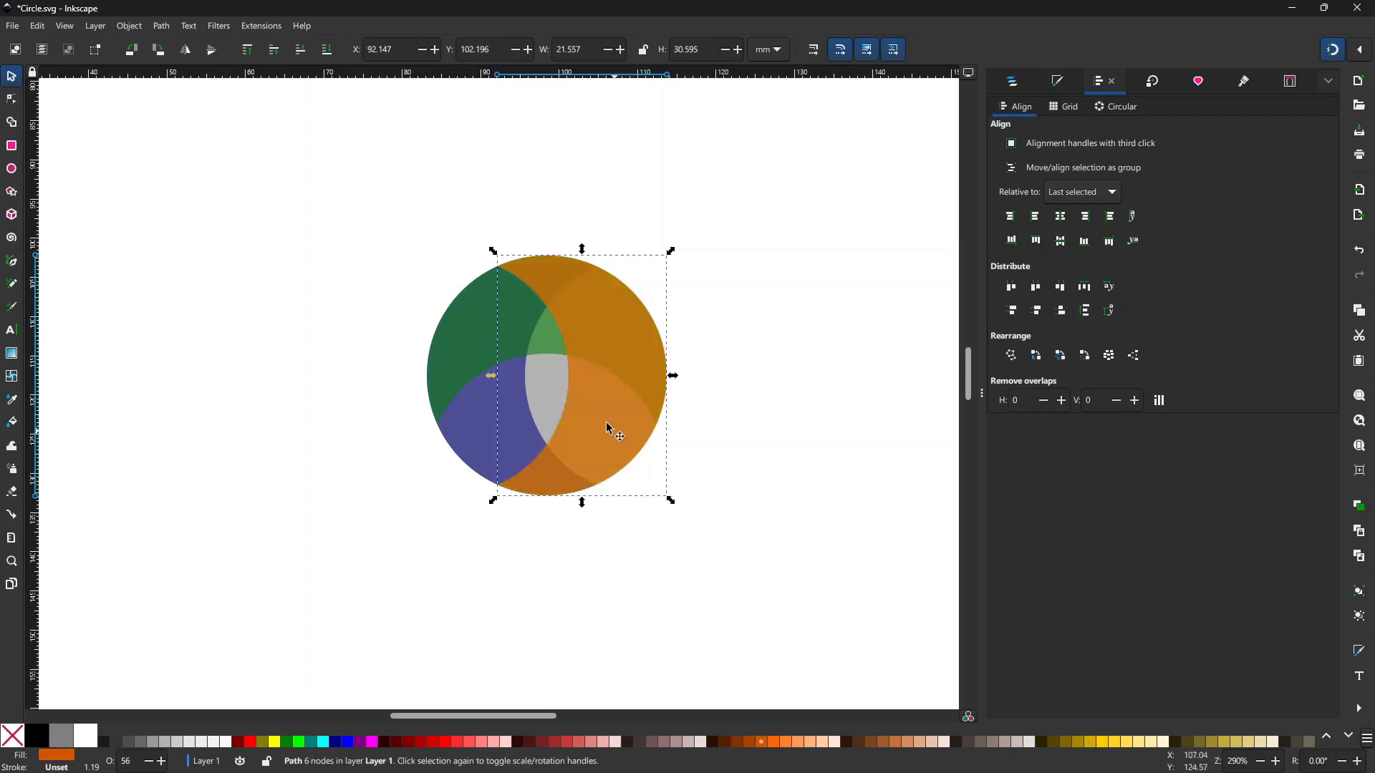
Duplicate the orange crescent, rotate the copy 90° clockwise and move it onto the lower part of the circle
left_click(554, 393, "shift")
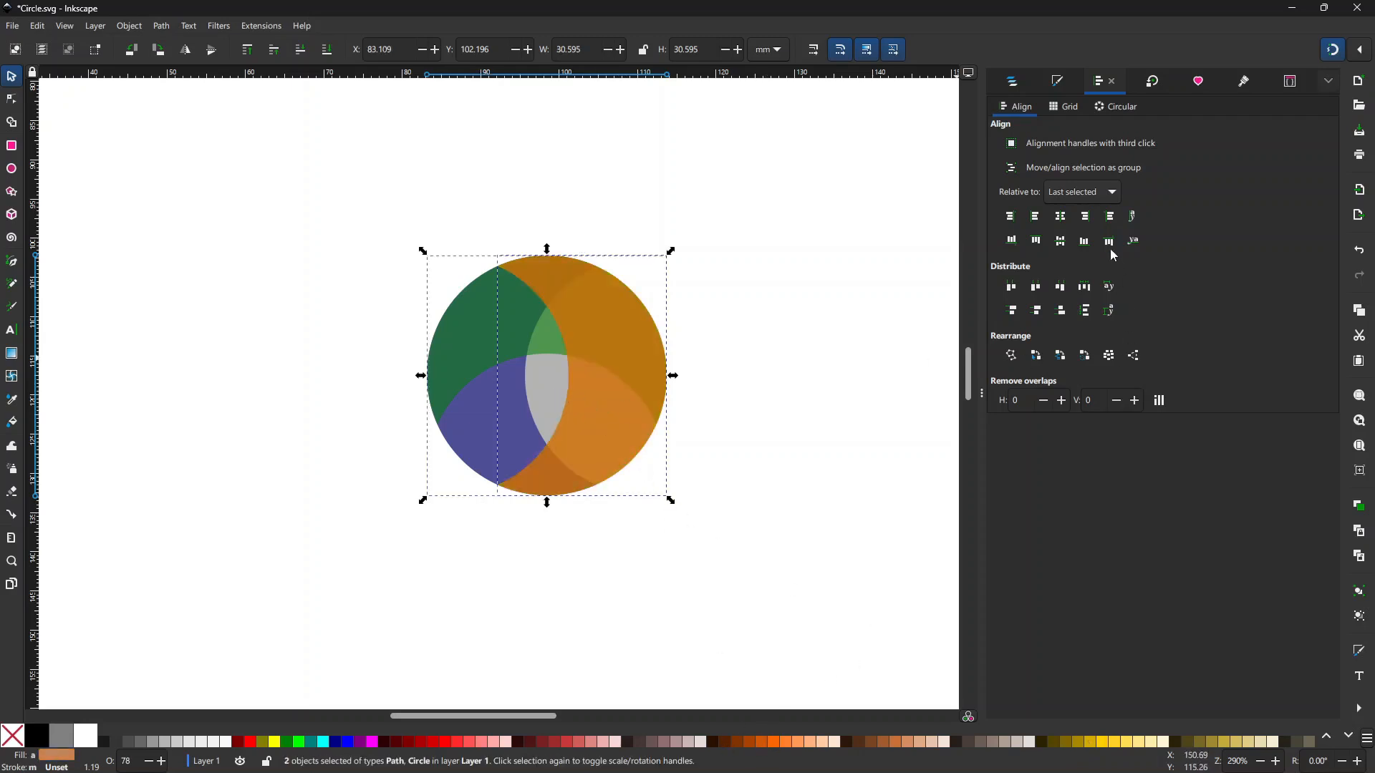
left_click(647, 361)
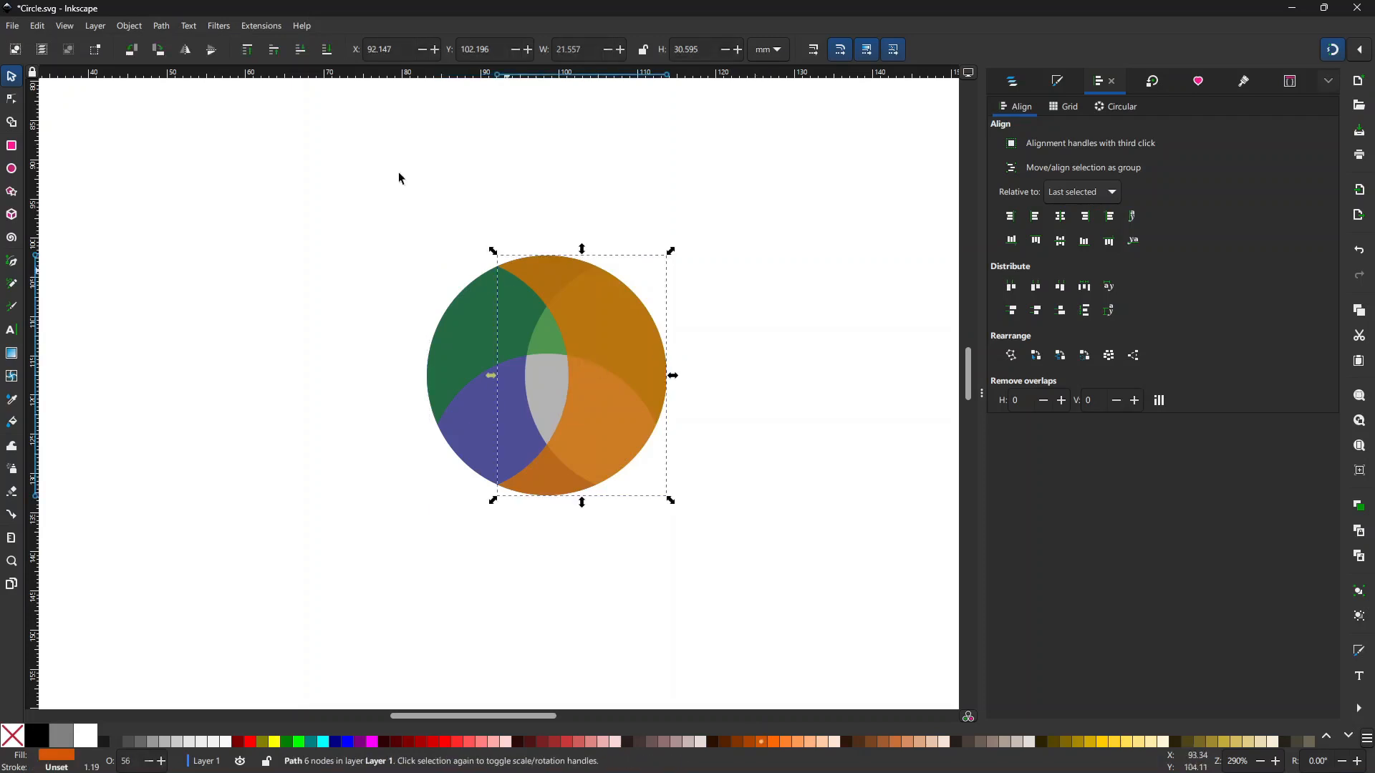
left_click(159, 49)
left_click_drag(559, 385, 524, 417)
Align the bottom edge of the lower orange crescent with the bottom of the gray circle
left_click(538, 374, "shift")
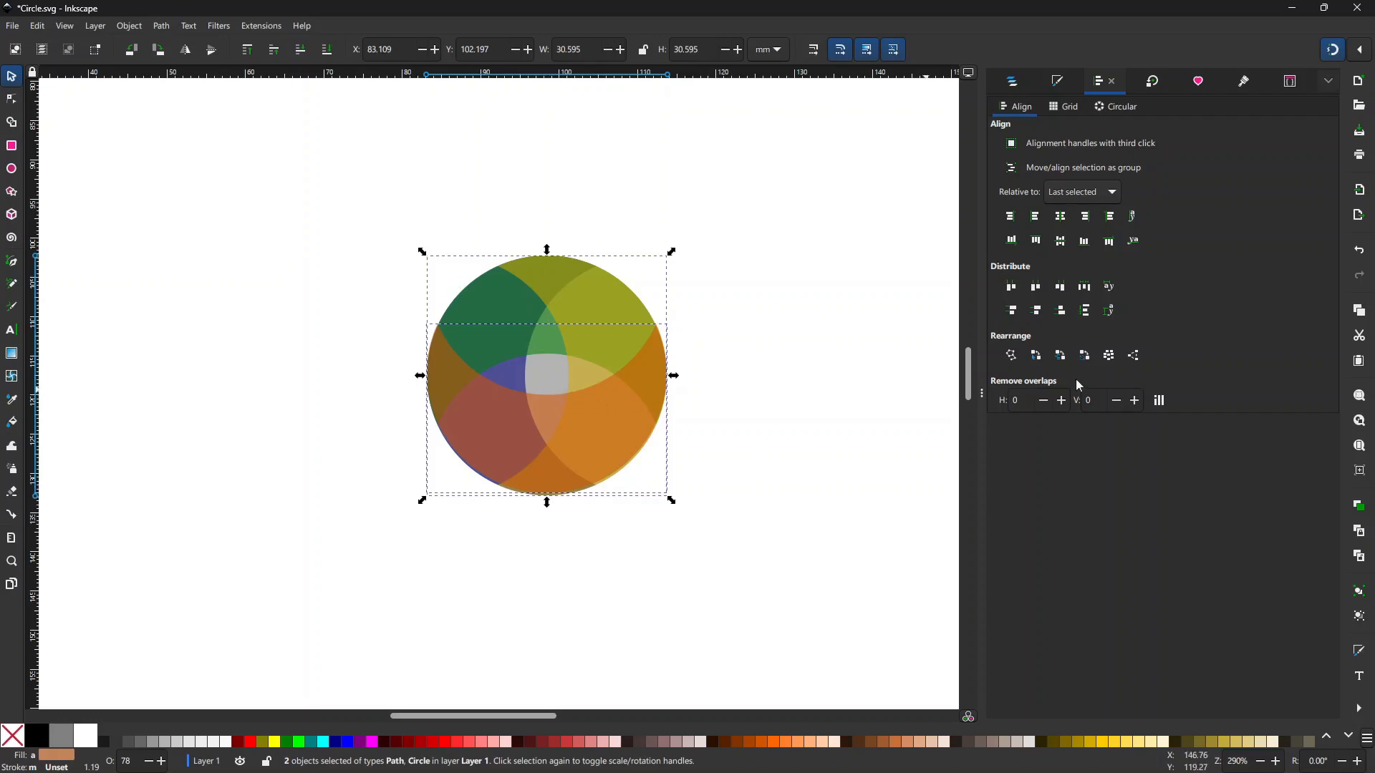
left_click(1089, 246)
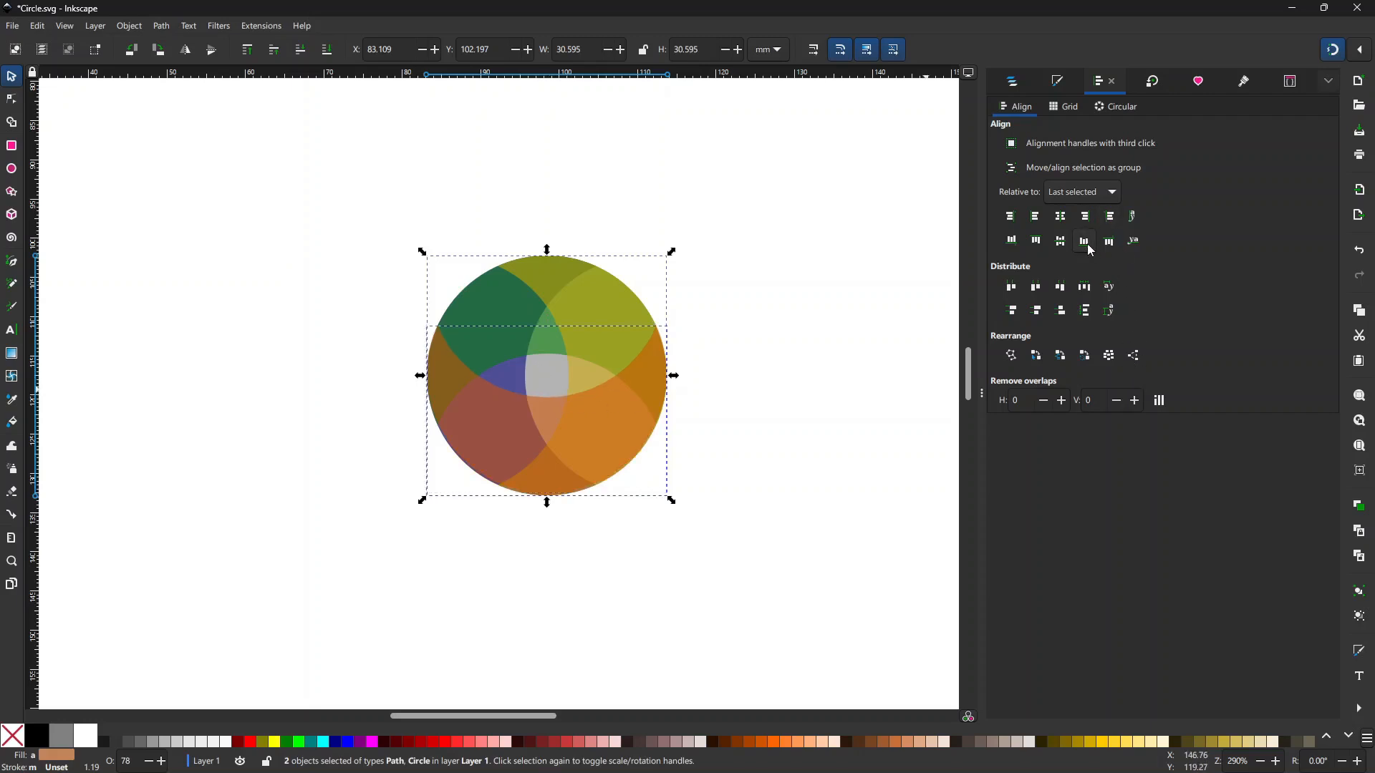
left_click(775, 353)
left_click(546, 374)
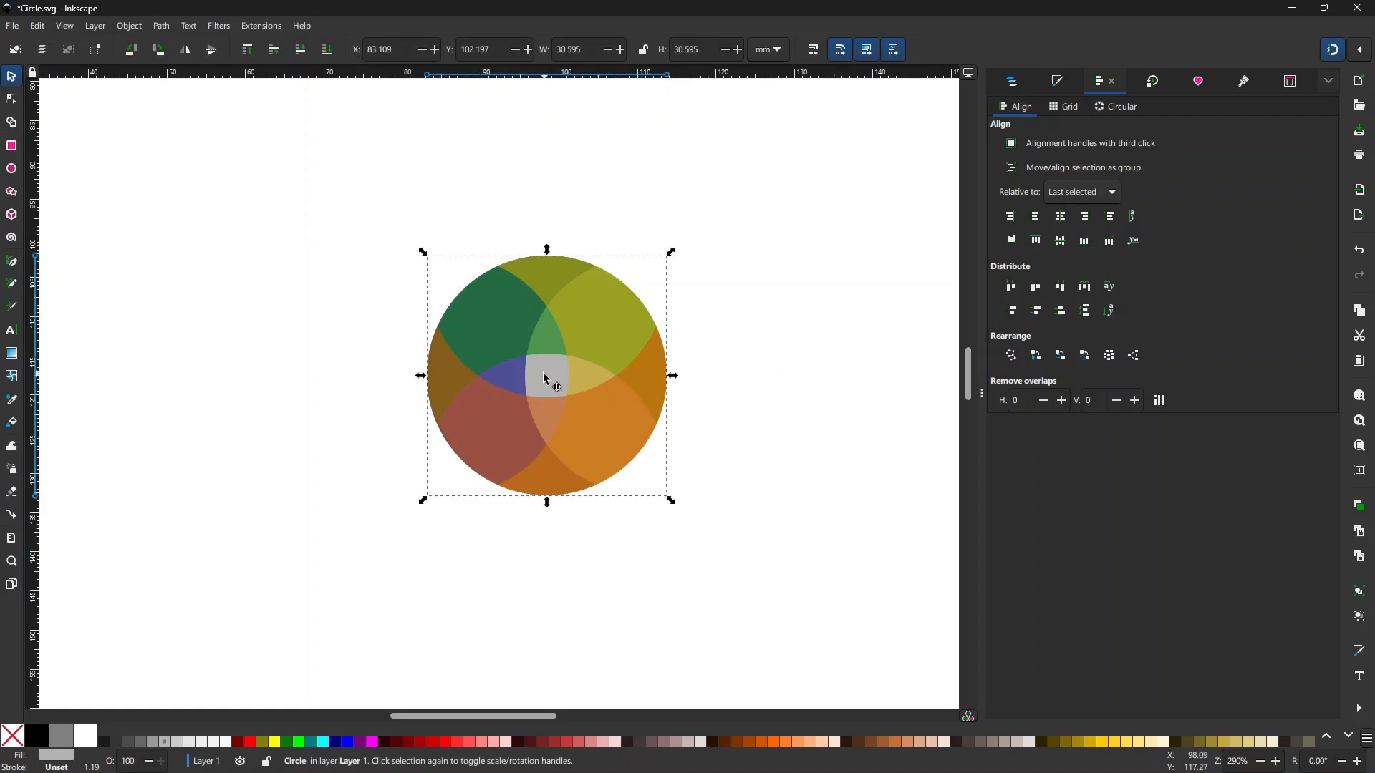
Delete the gray base circle behind the overlapping crescents
left_click_drag(545, 374, 422, 368)
key("Delete")
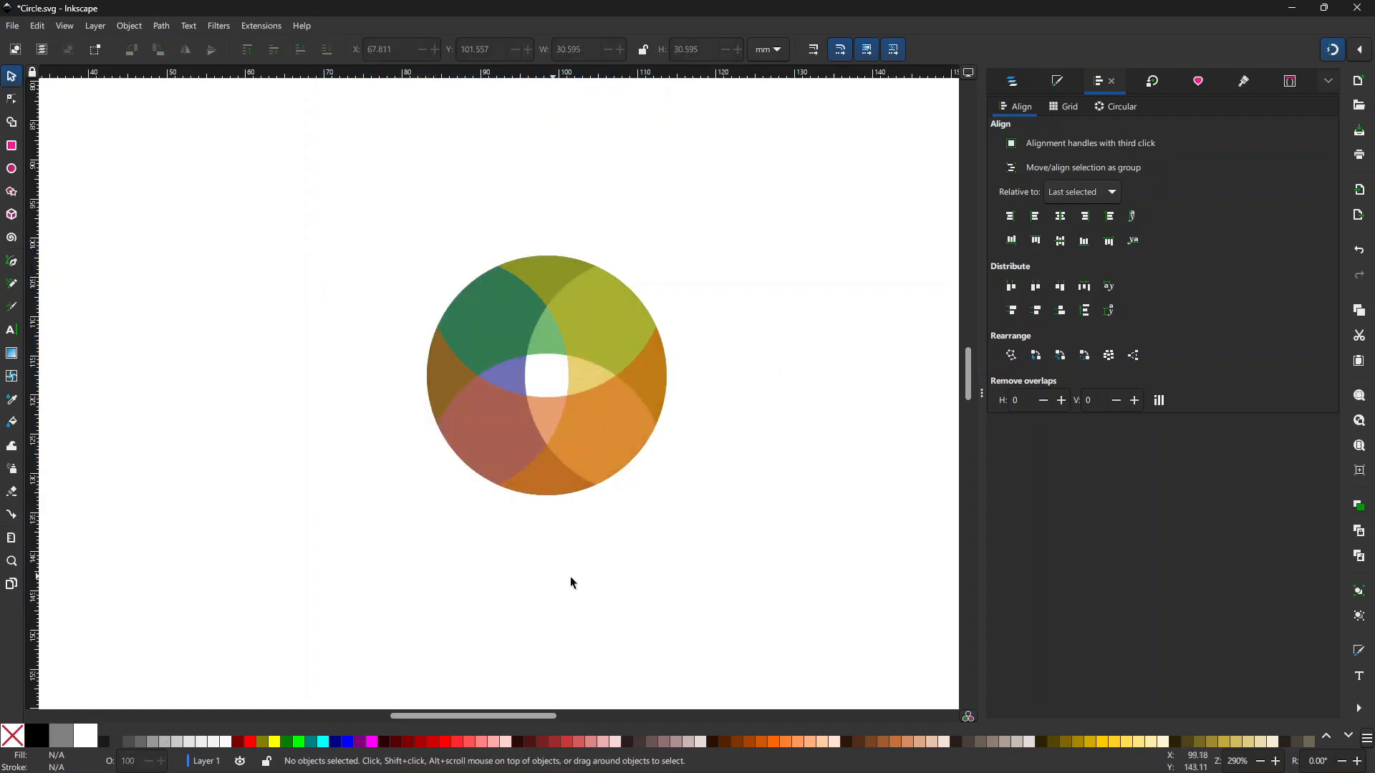
left_click(617, 433)
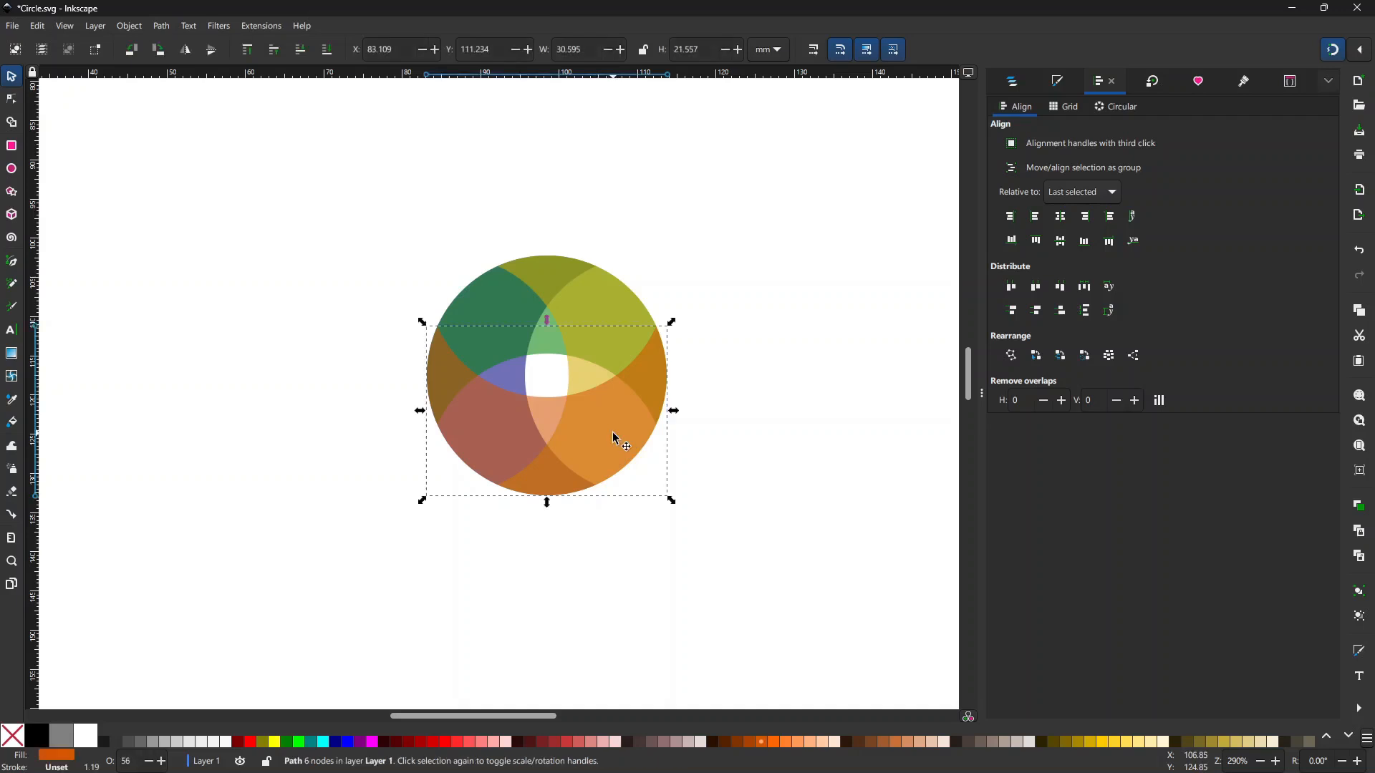
left_click(725, 385)
Duplicate the yellow crescent on the right side and subtract the copy from the upper green crescent with Difference
left_click(595, 322)
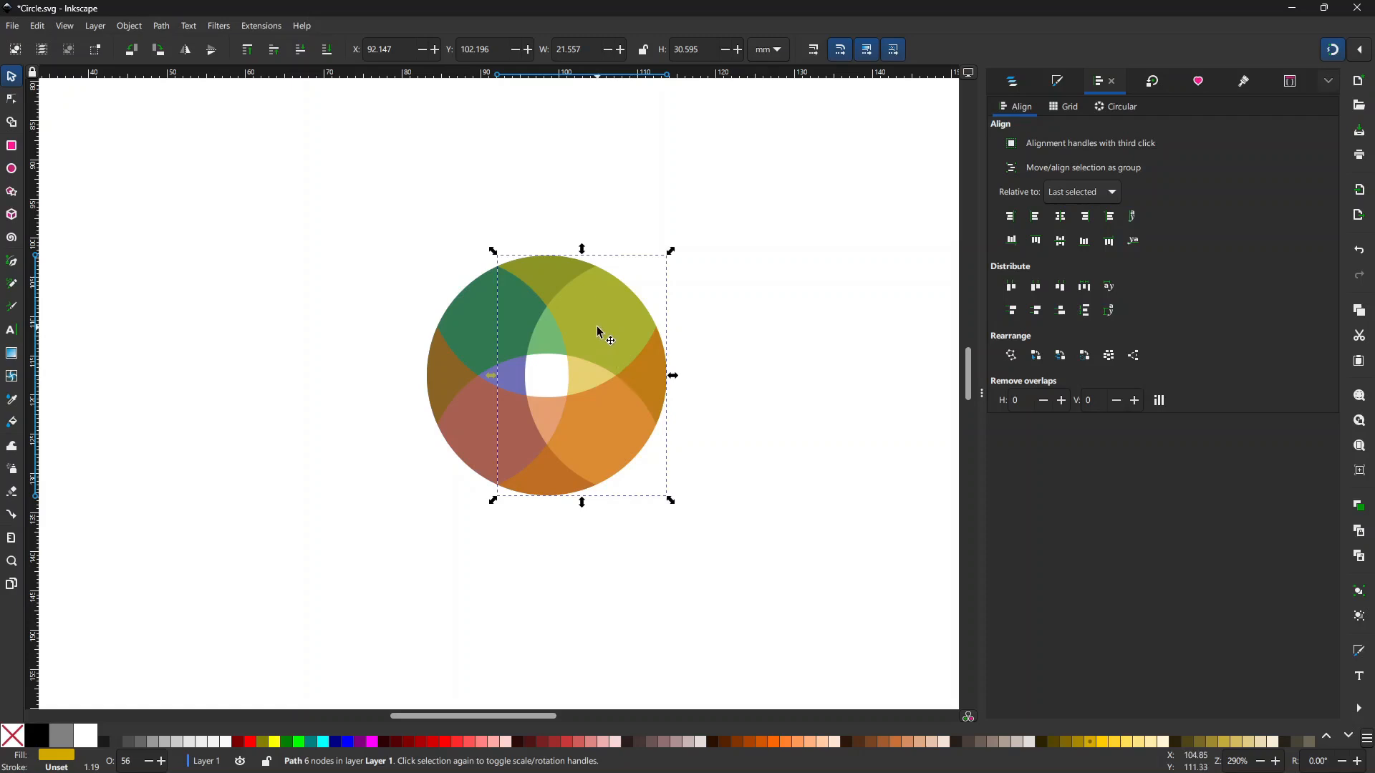
key("ctrl")
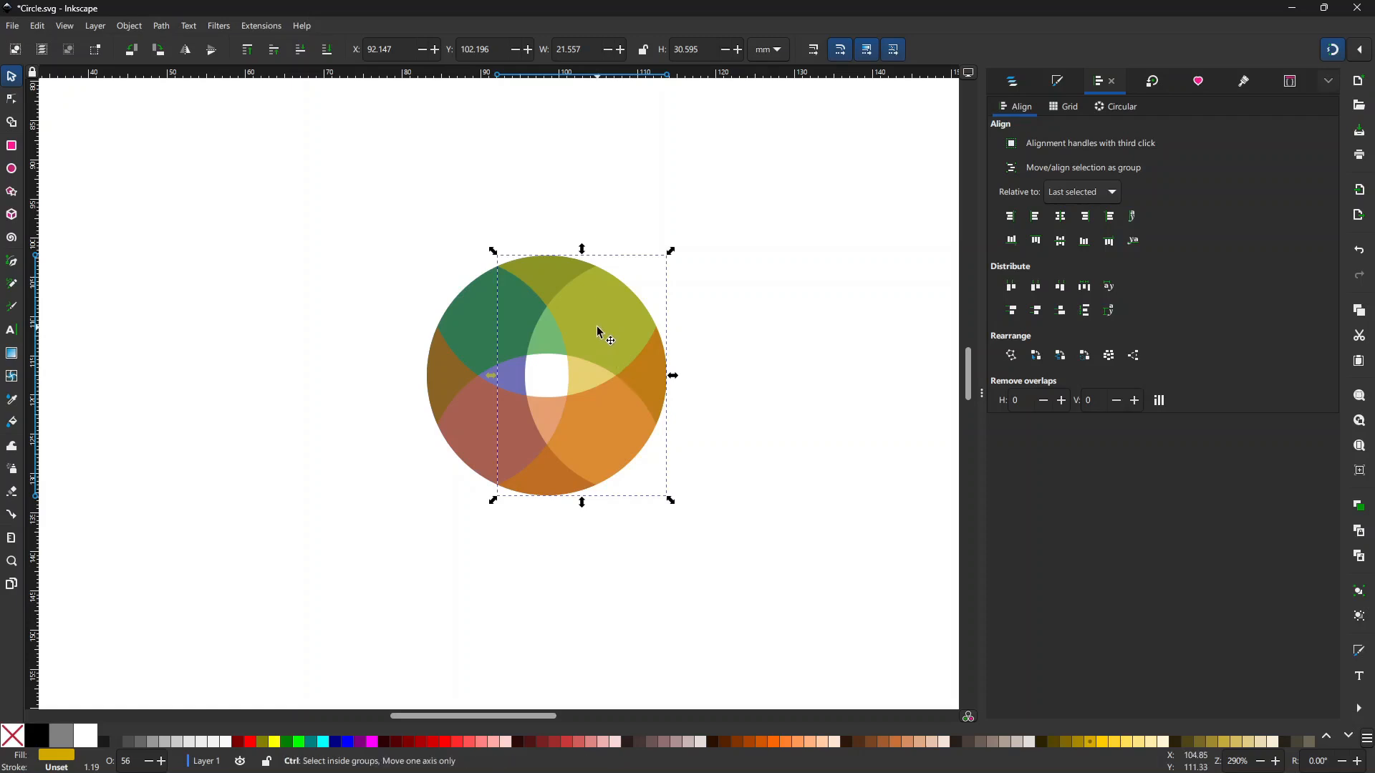
key("Page_Up")
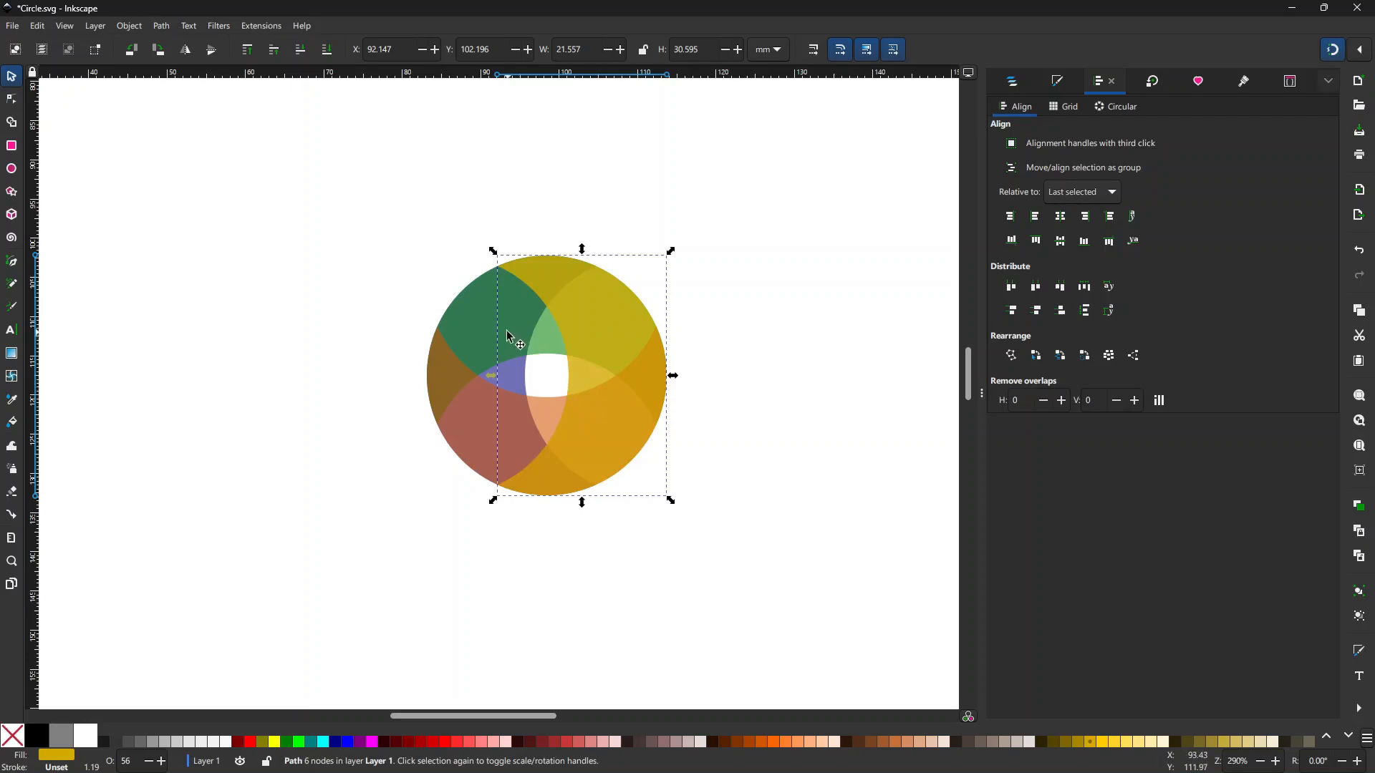
key("shift")
left_click(473, 336, "shift")
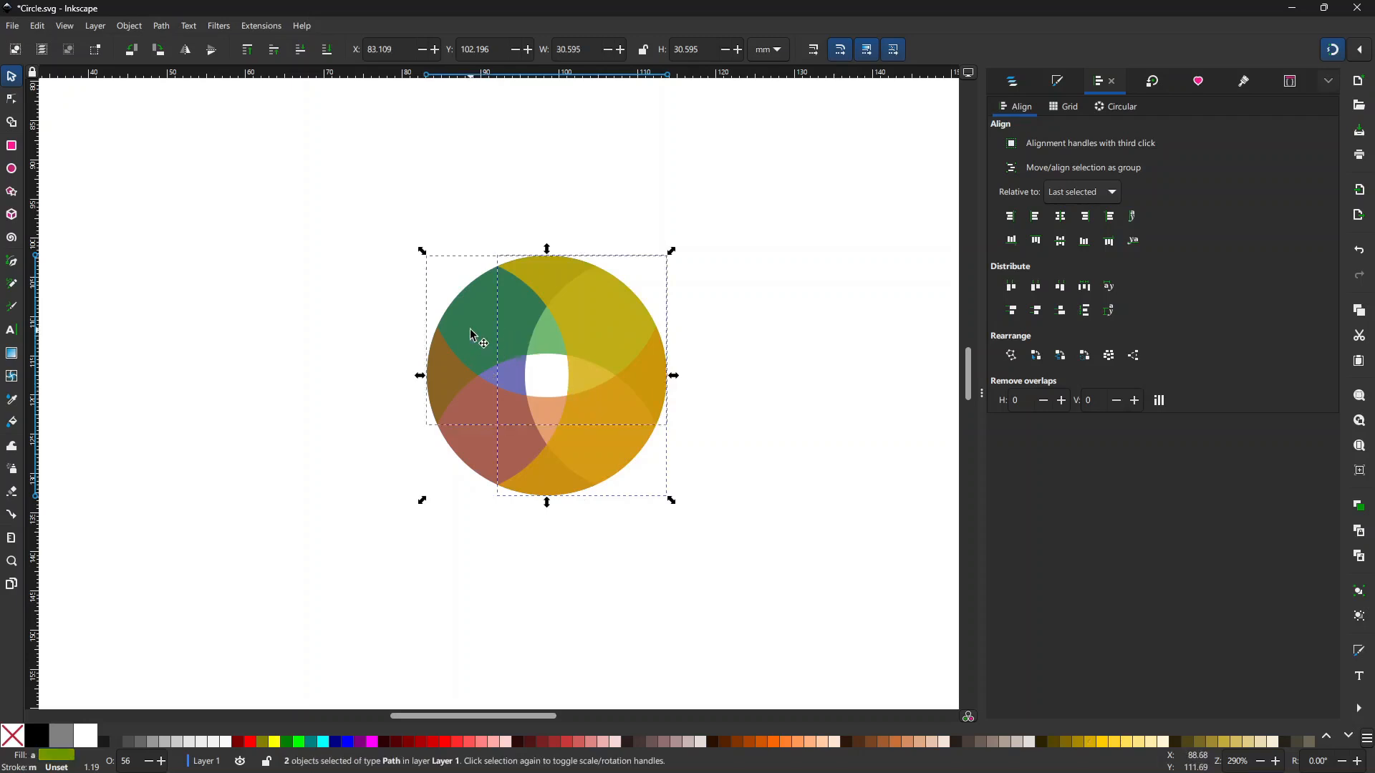
left_click(129, 26)
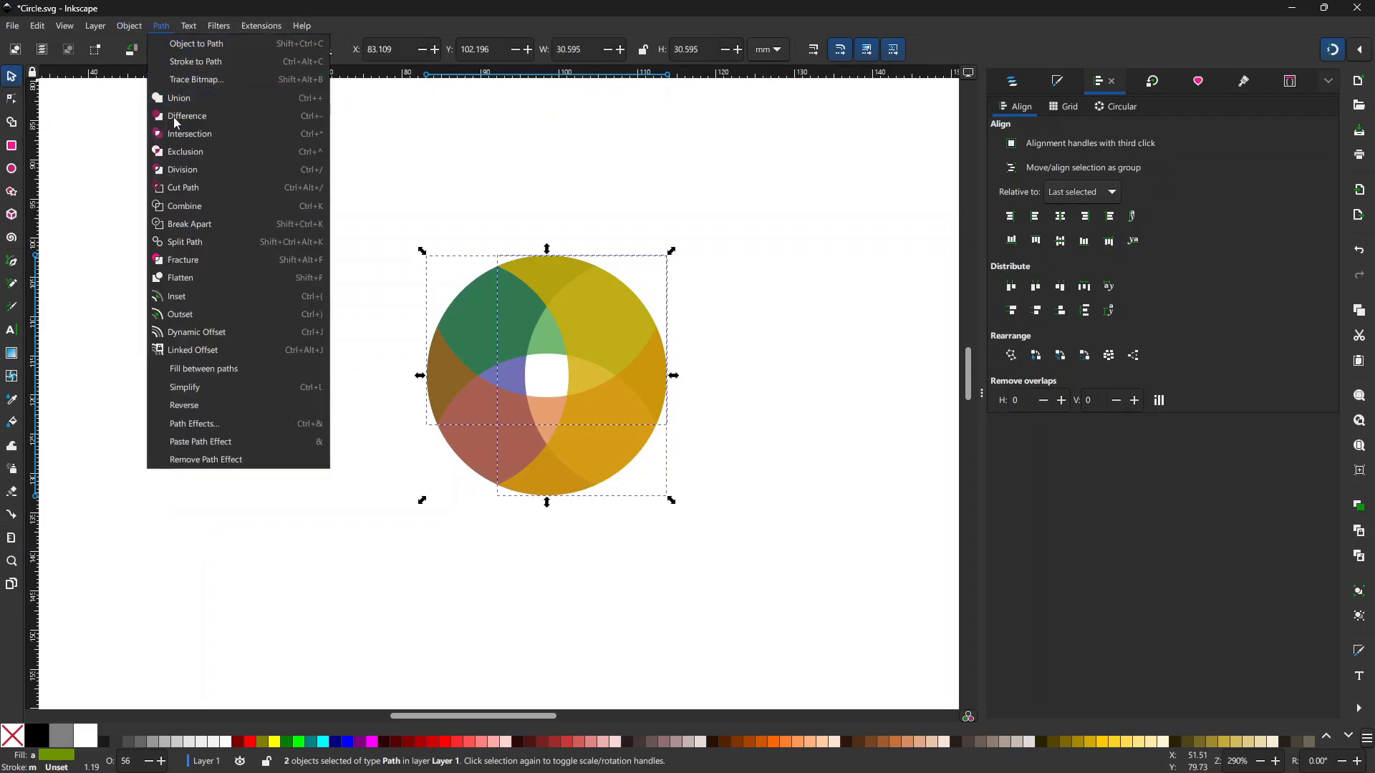
left_click(176, 117)
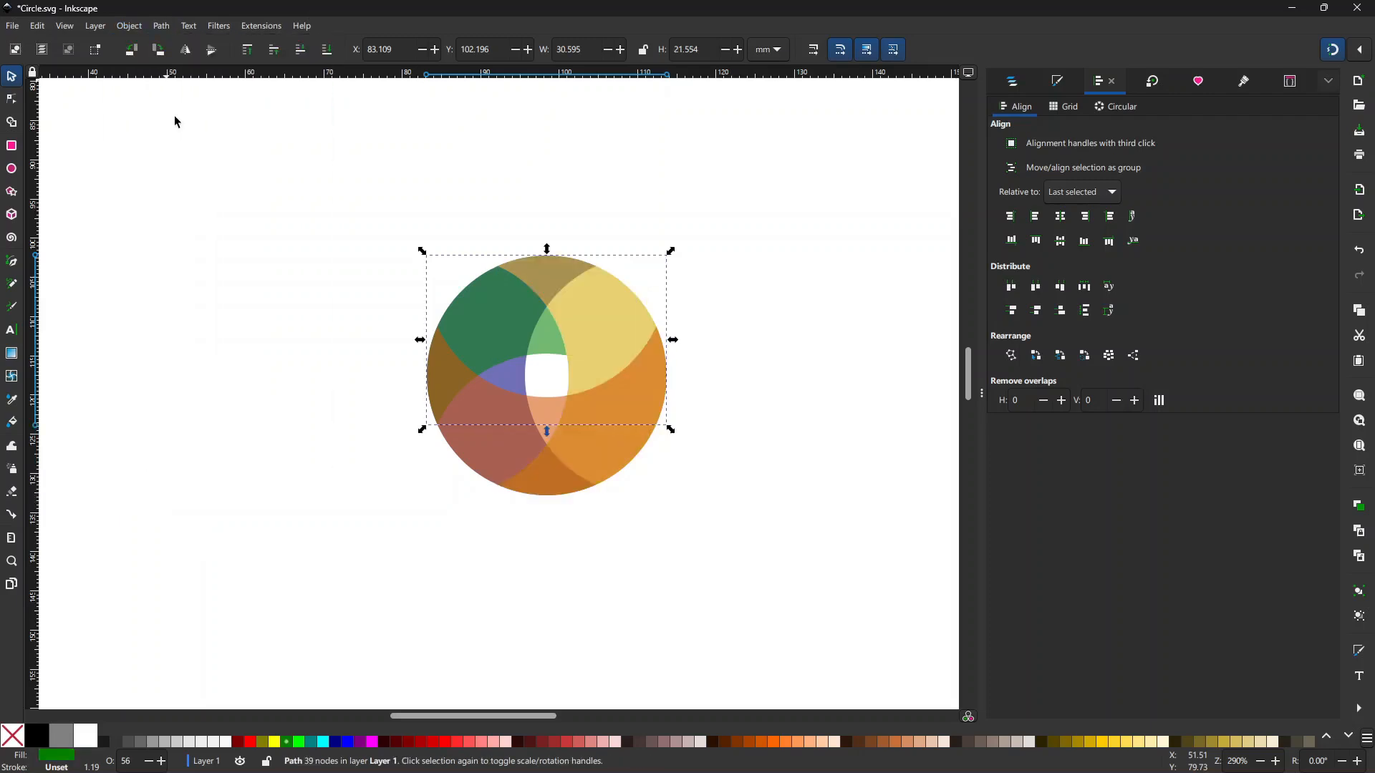
Break the cut green path apart and delete every resulting piece except the main upper-left green segment
left_click(162, 26)
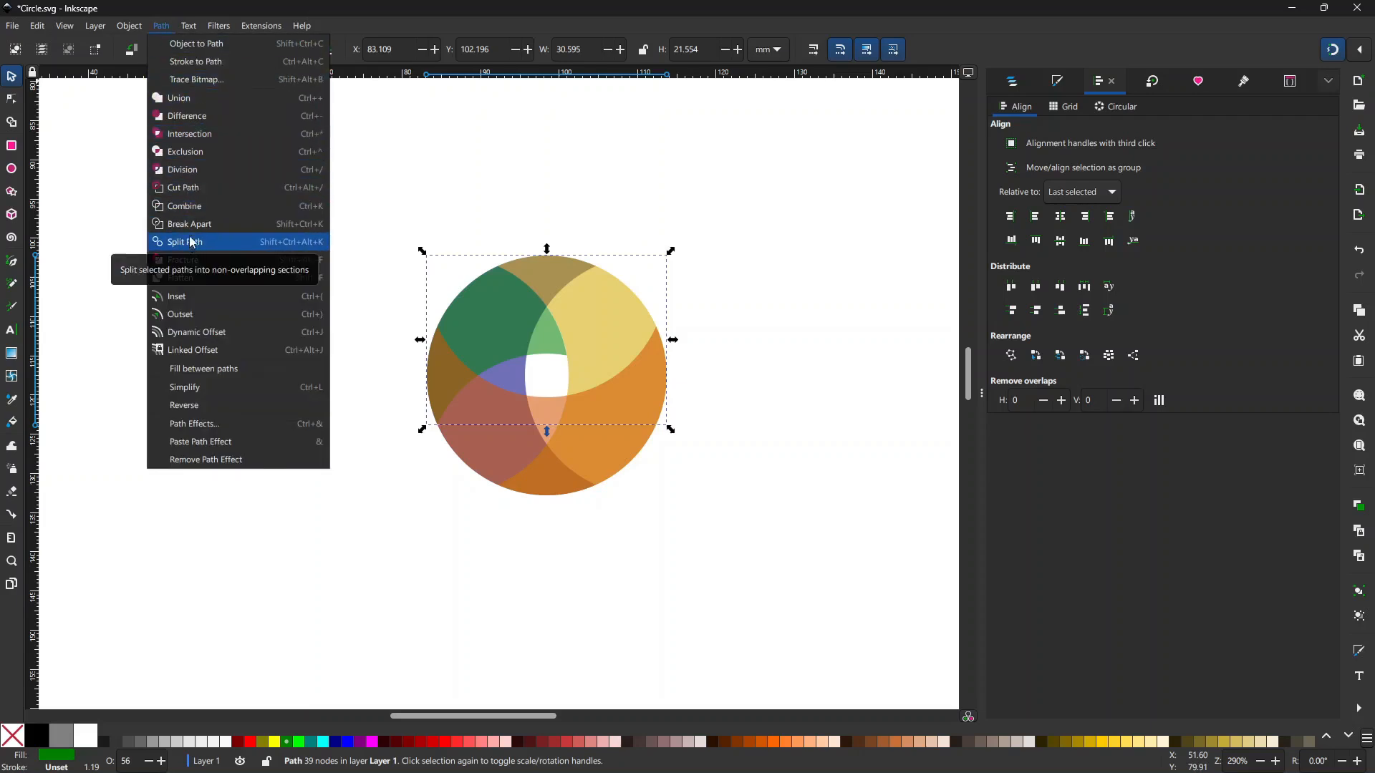
left_click(190, 227)
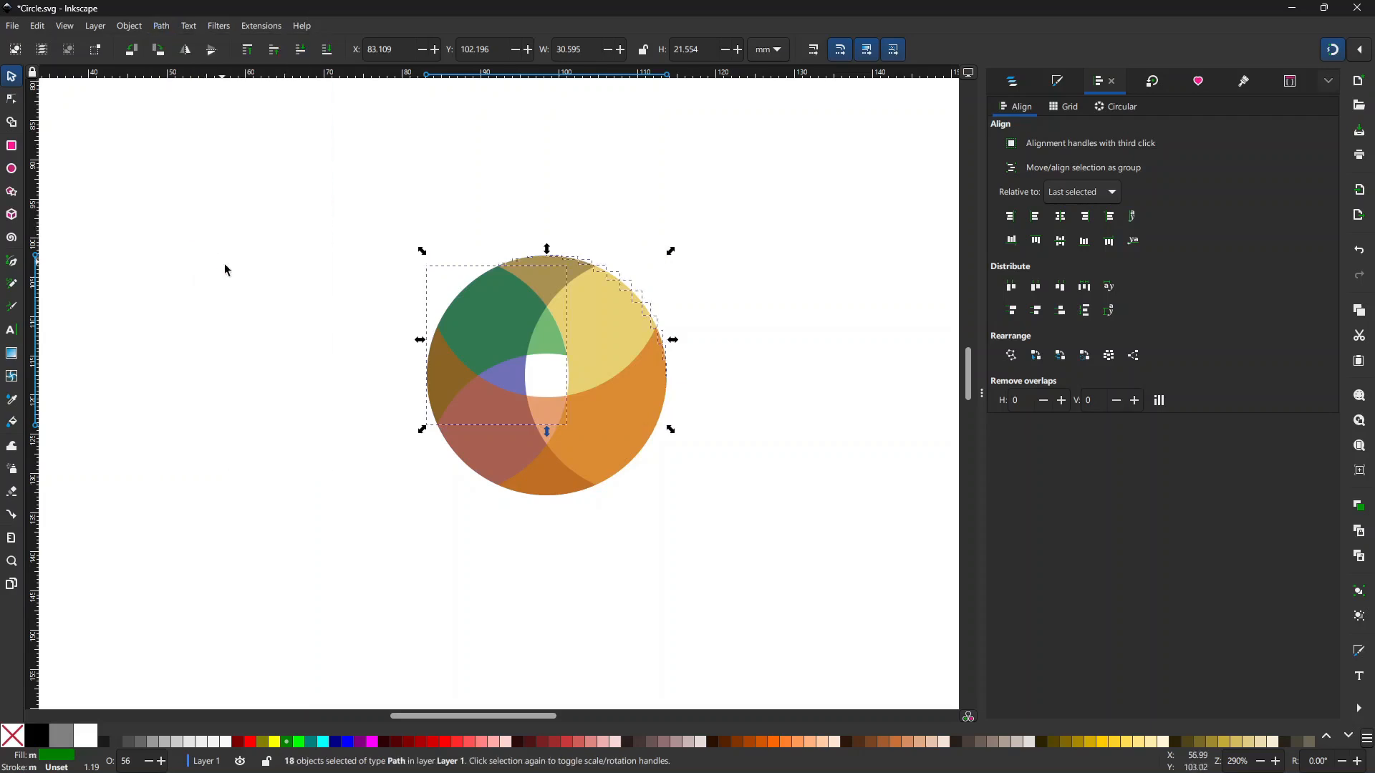
left_click(547, 347, "shift")
key("Escape")
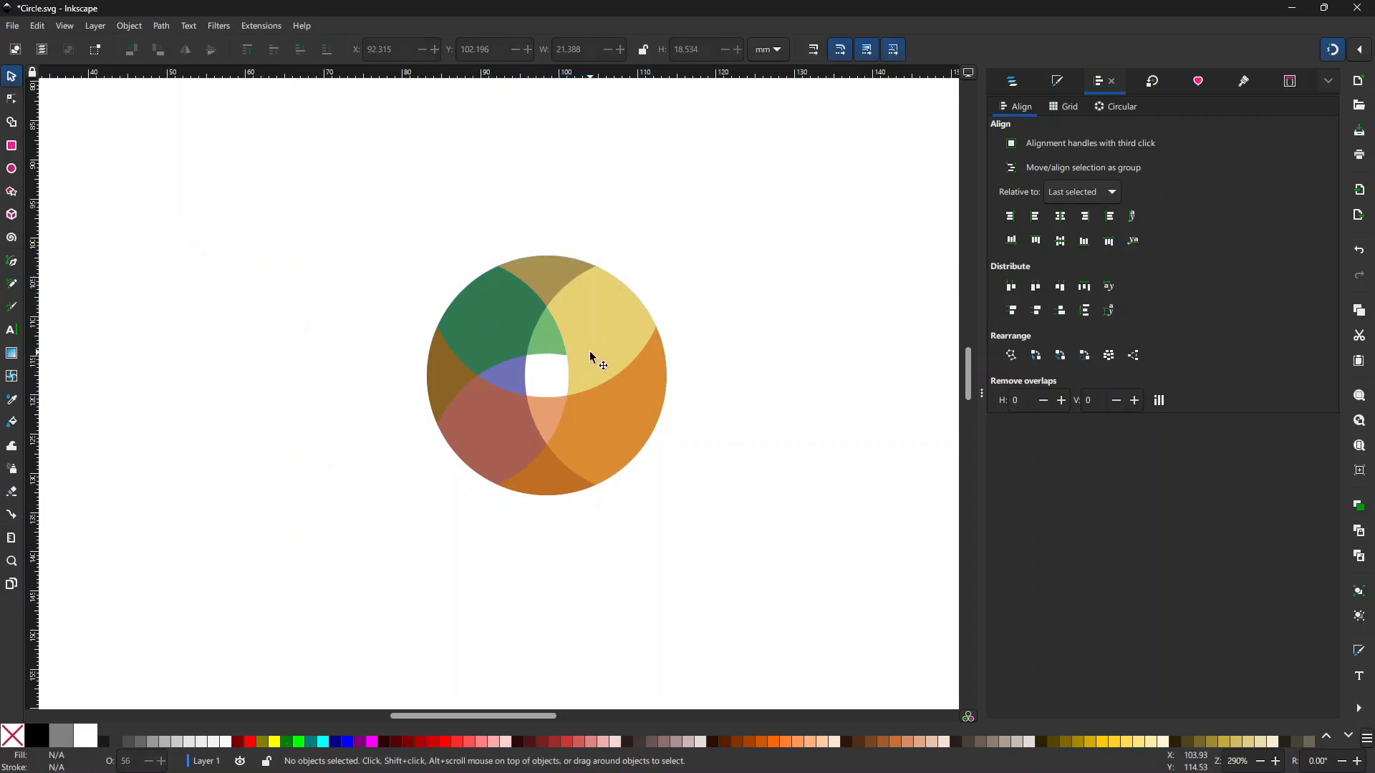
Duplicate the trimmed green segment and subtract the copy from the left blue crescent with Difference
left_click(589, 349)
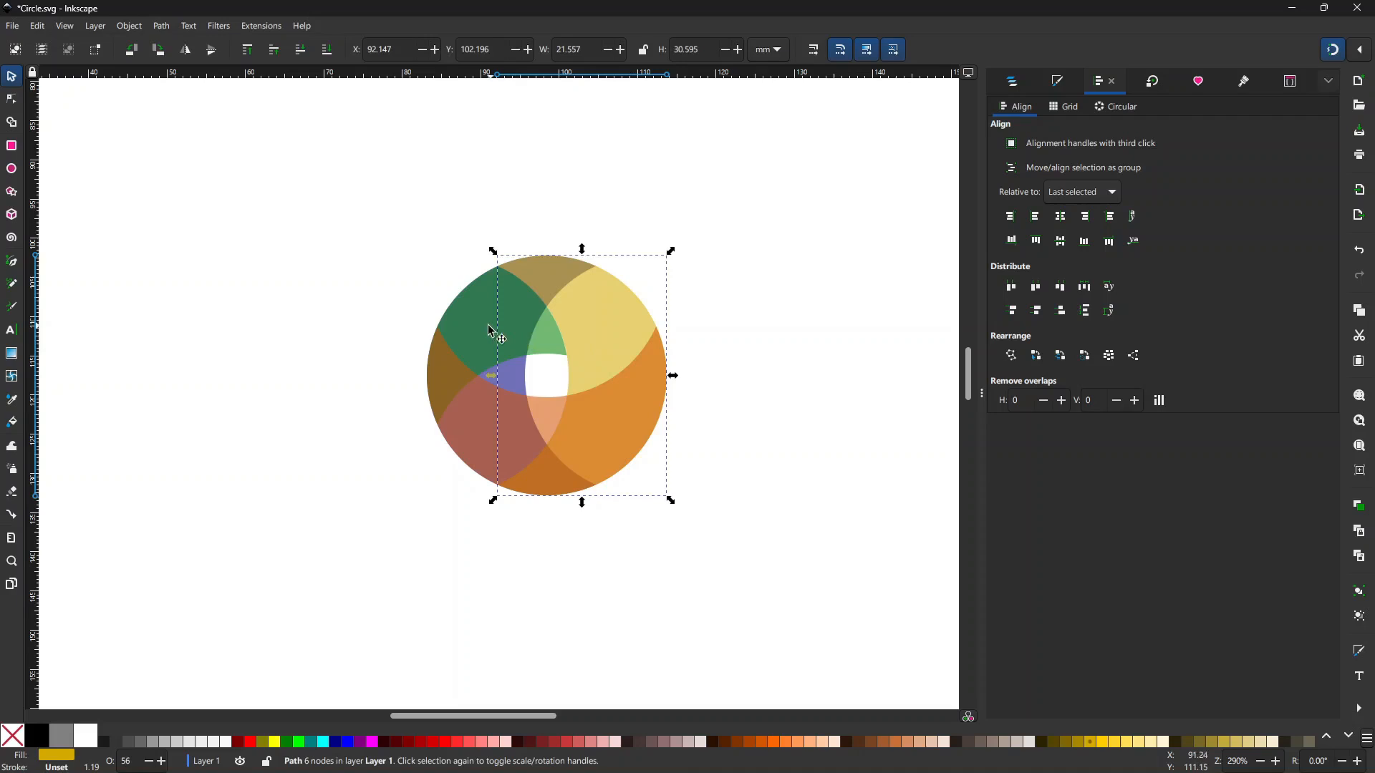
left_click(472, 331)
key("ctrl+d")
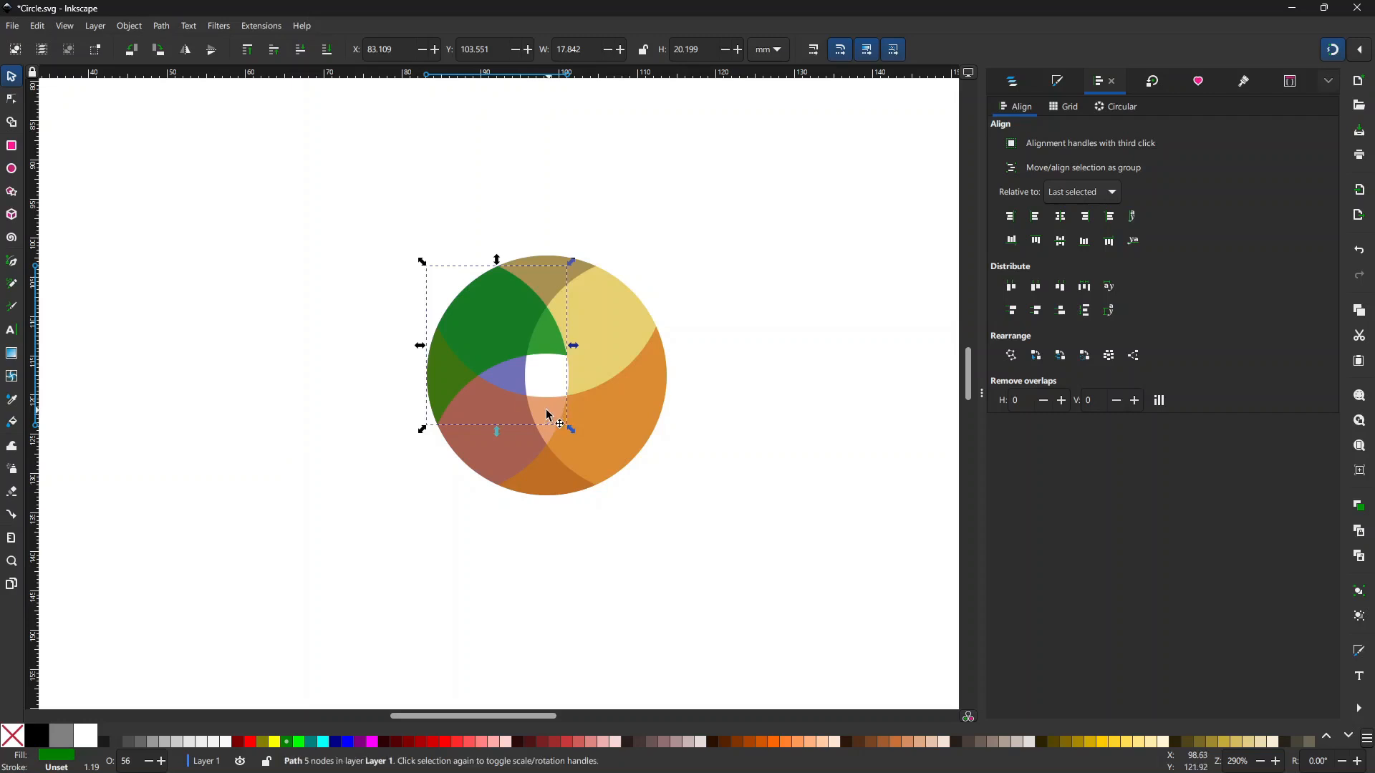
left_click(515, 387, "shift")
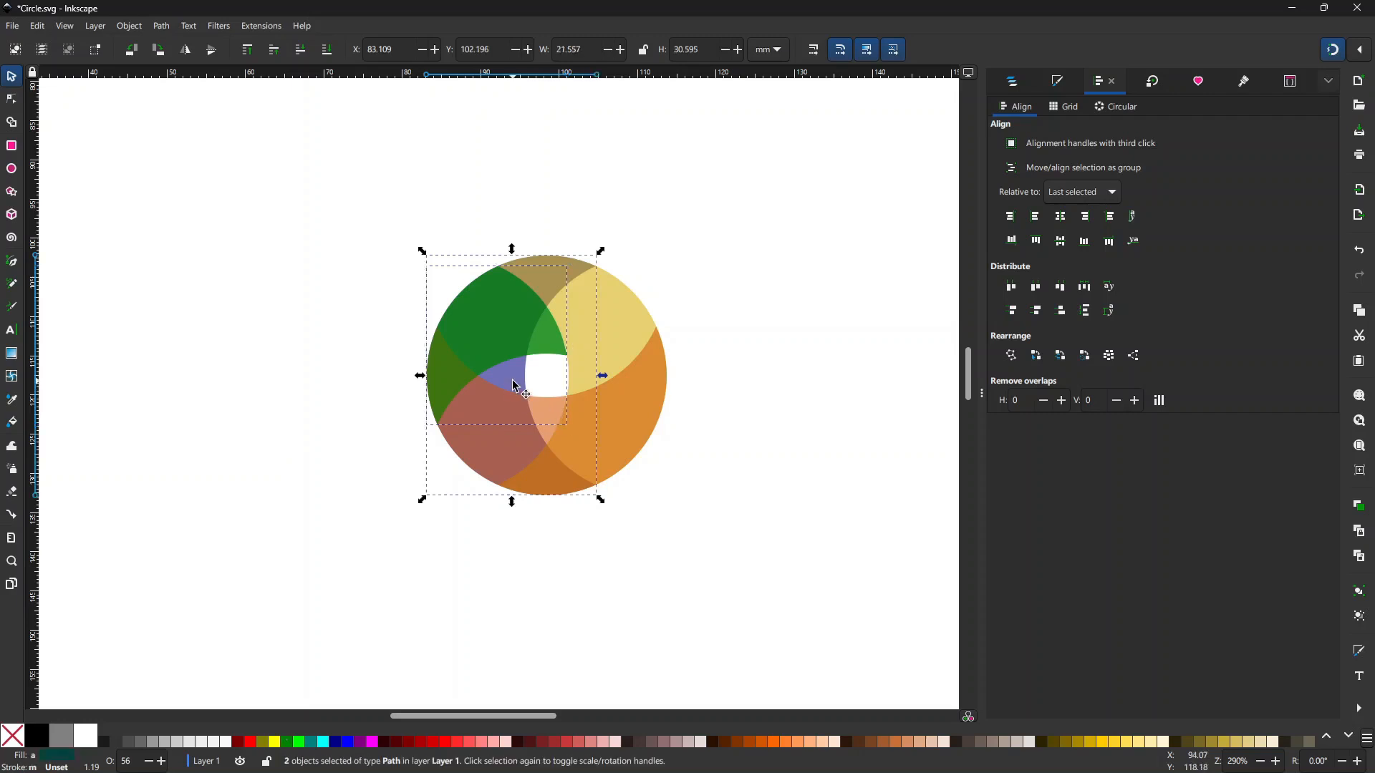
left_click(162, 27)
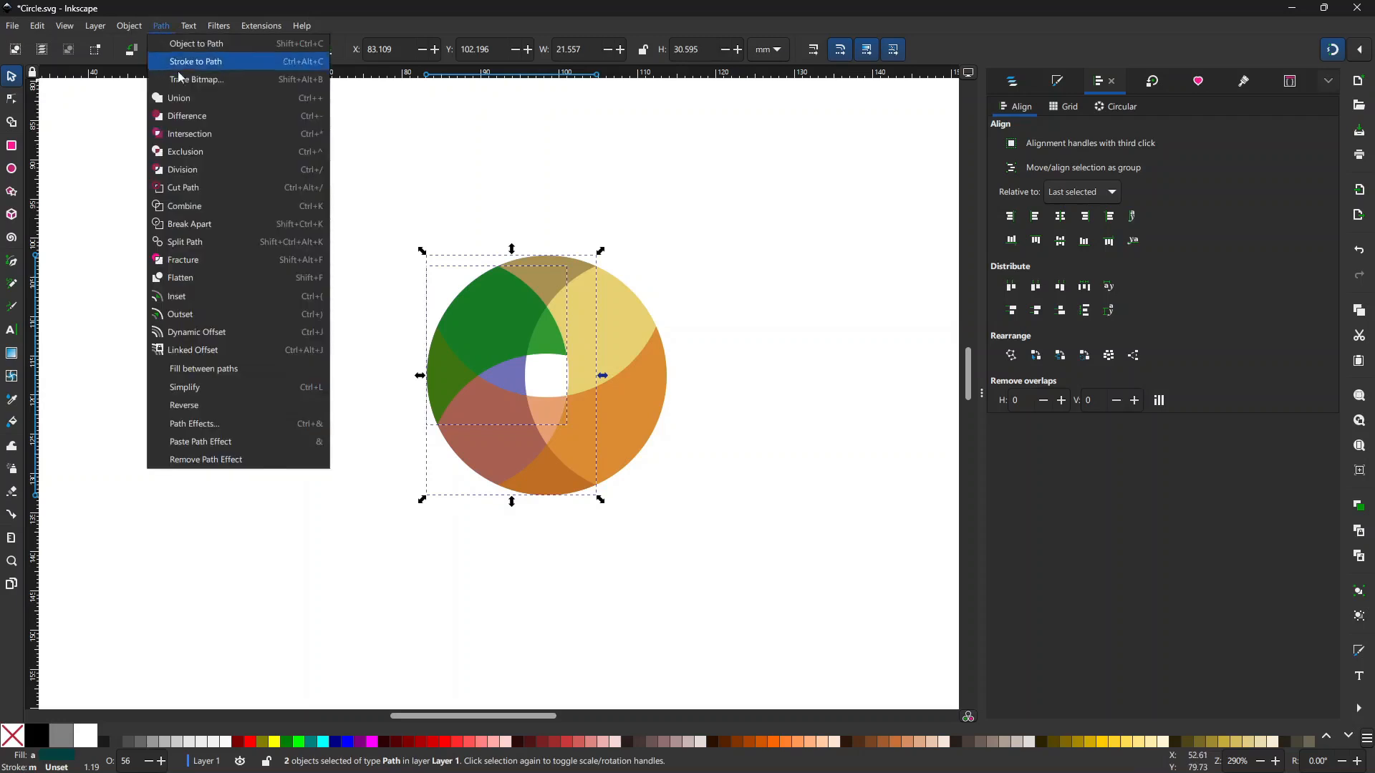
left_click(193, 113)
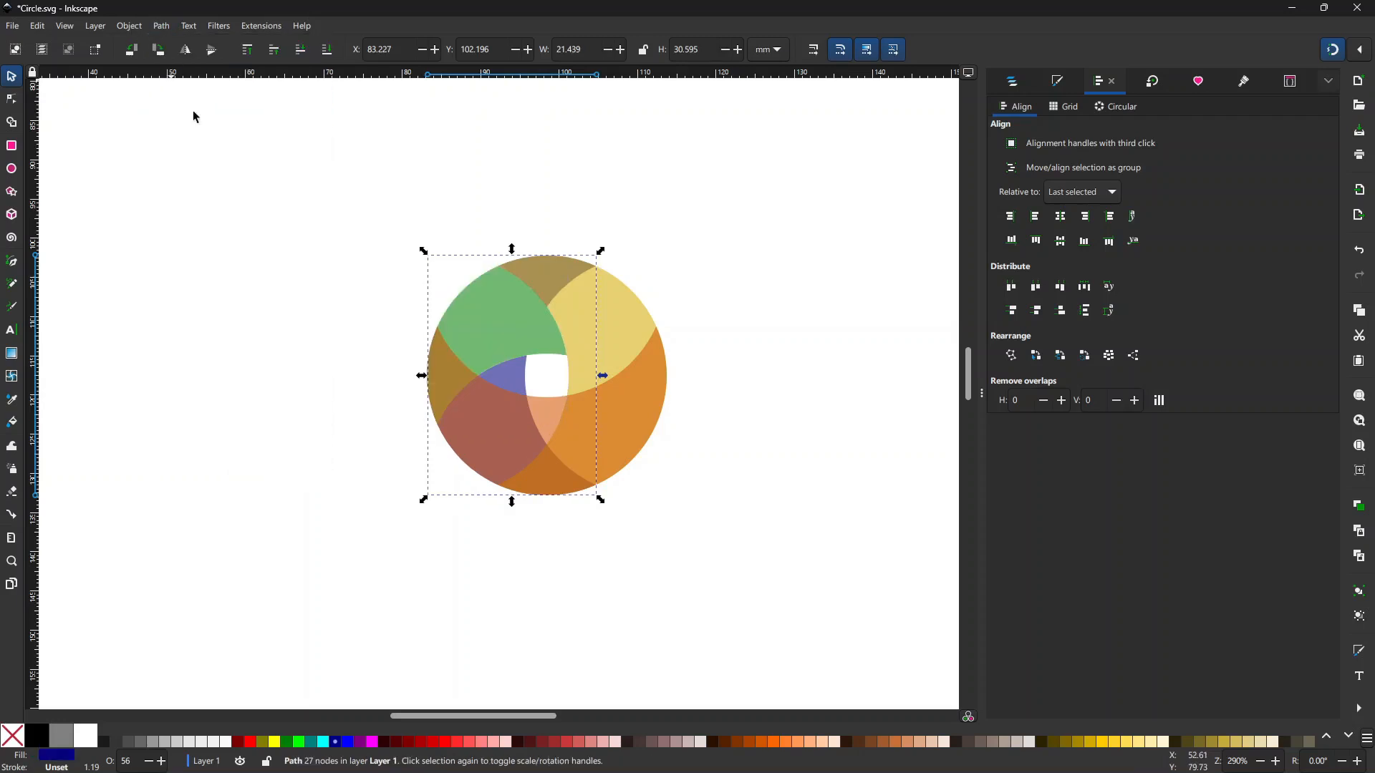
Break the cut blue path apart and delete its leftover pieces, keeping only the main lower-left blue segment
left_click(163, 27)
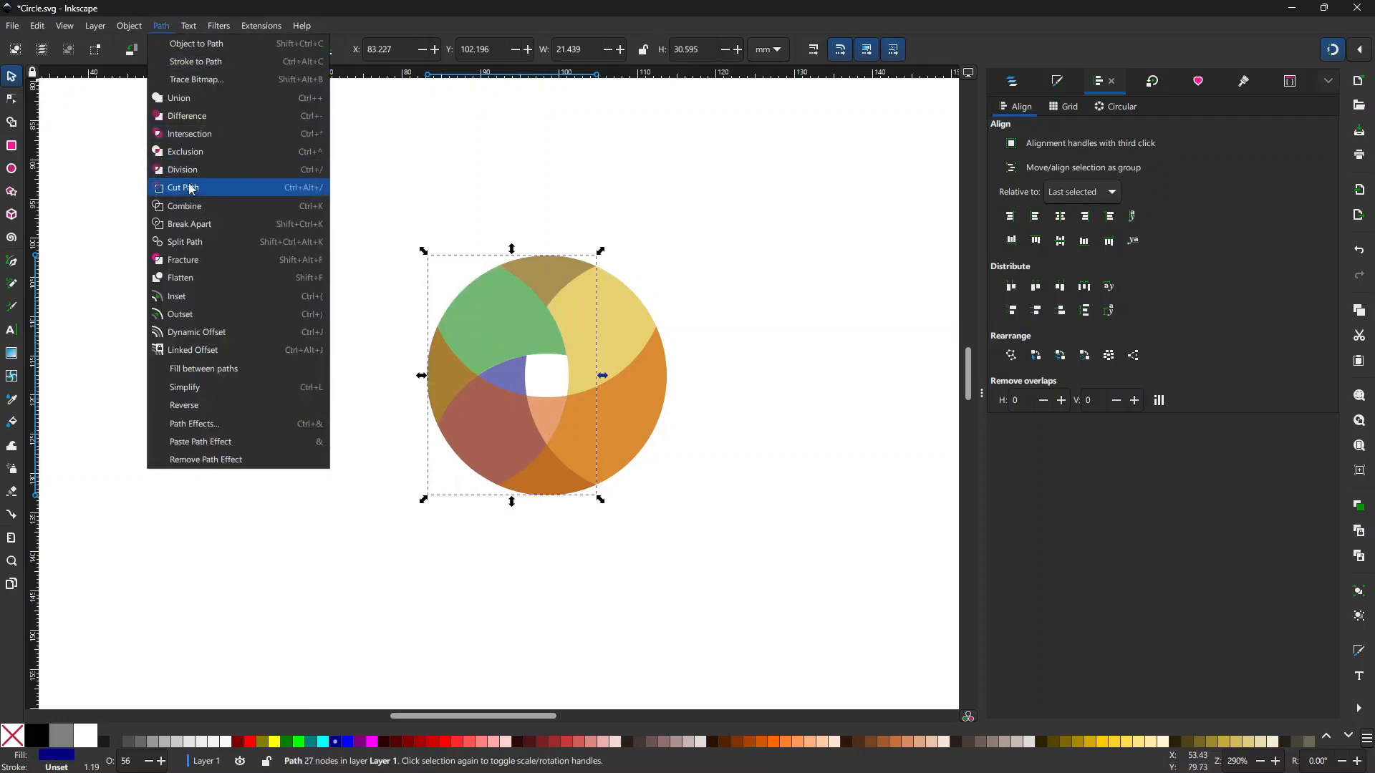
left_click(192, 226)
left_click(561, 408, "shift")
key("Delete")
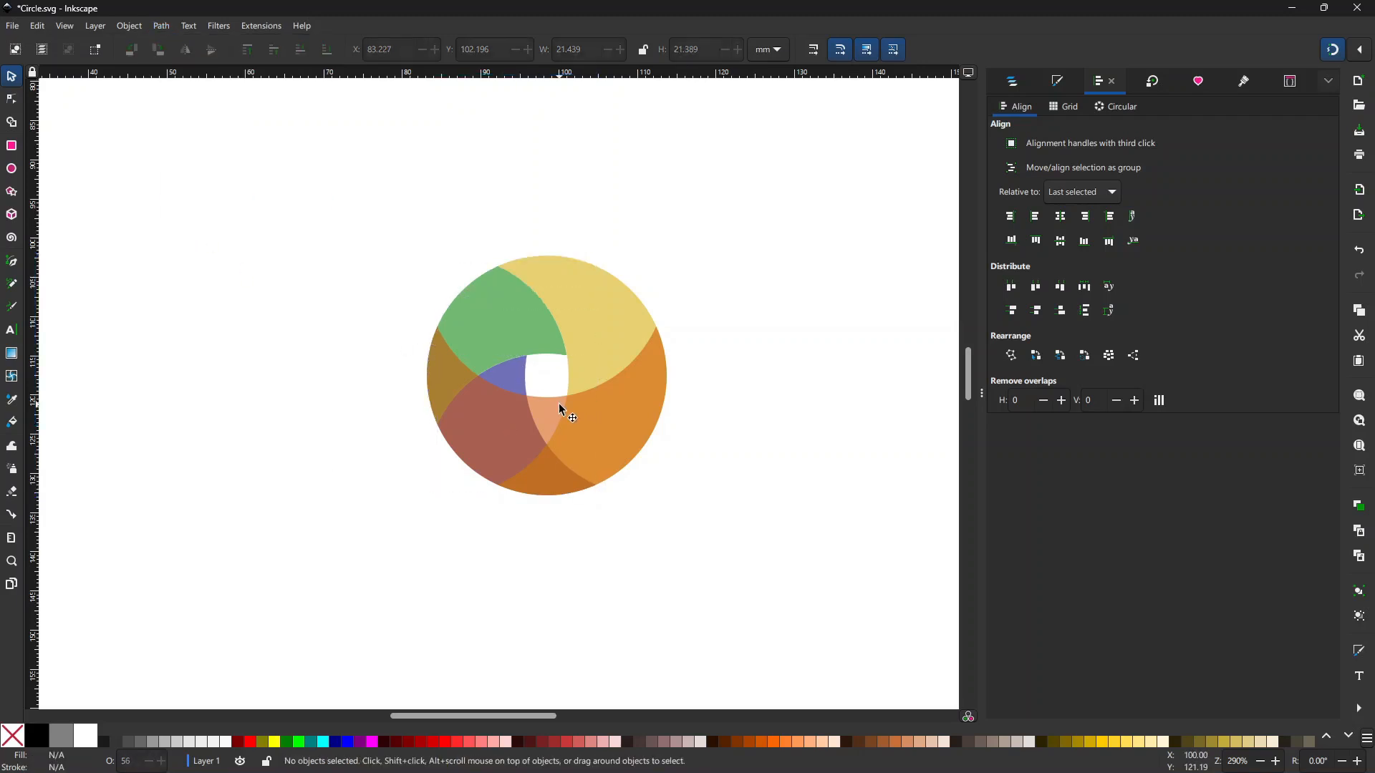
Duplicate the trimmed blue segment and select the copy together with the lower orange crescent
left_click(511, 376)
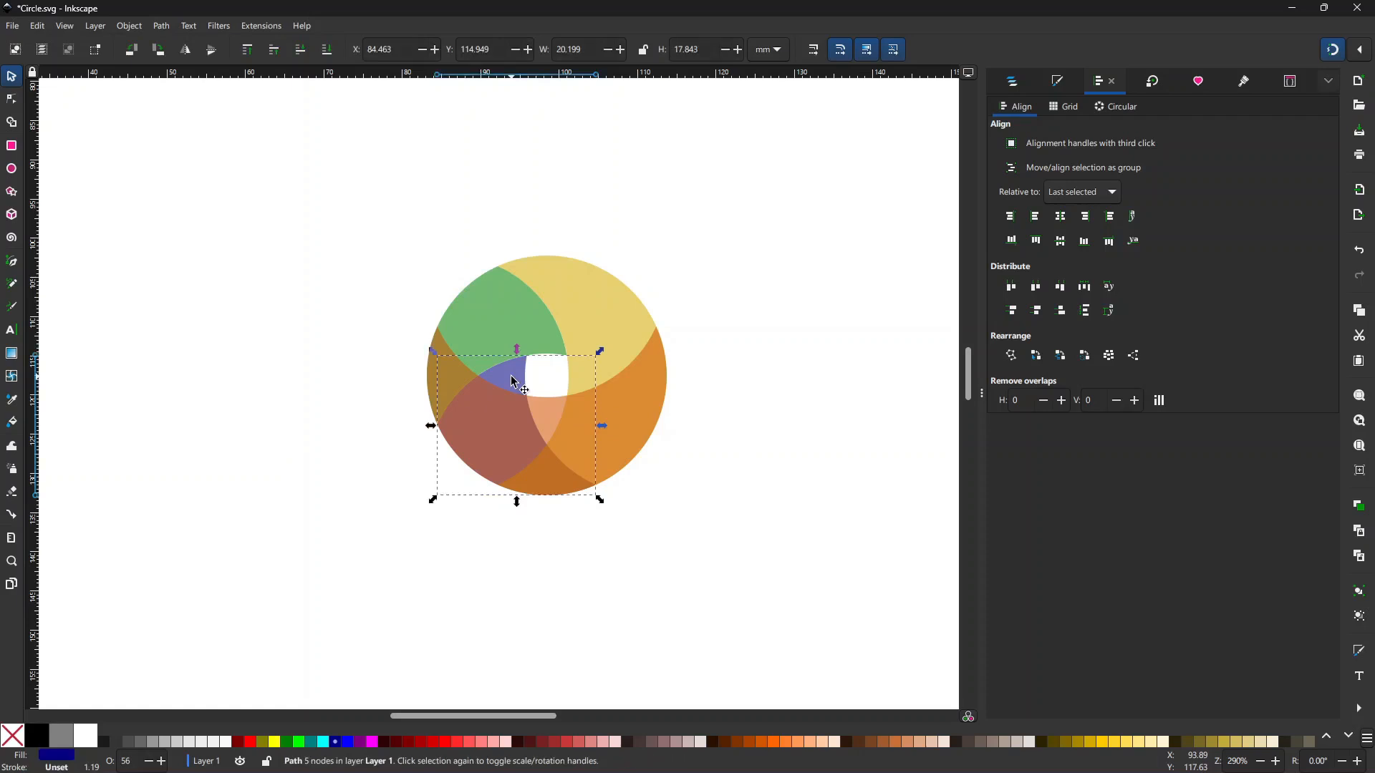
key("Home")
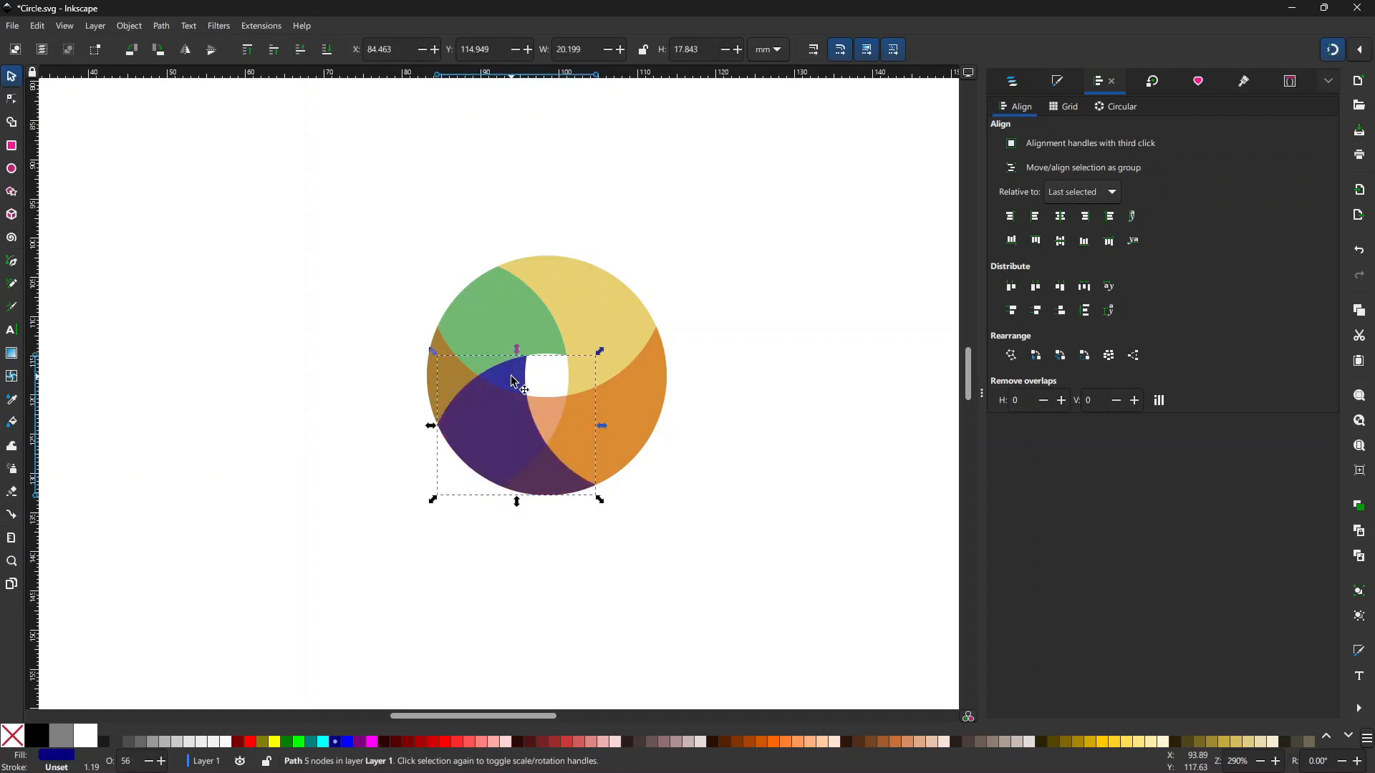
left_click(547, 405, "shift")
Try to subtract the blue copy from the lower orange crescent and break the result apart
left_click(162, 27)
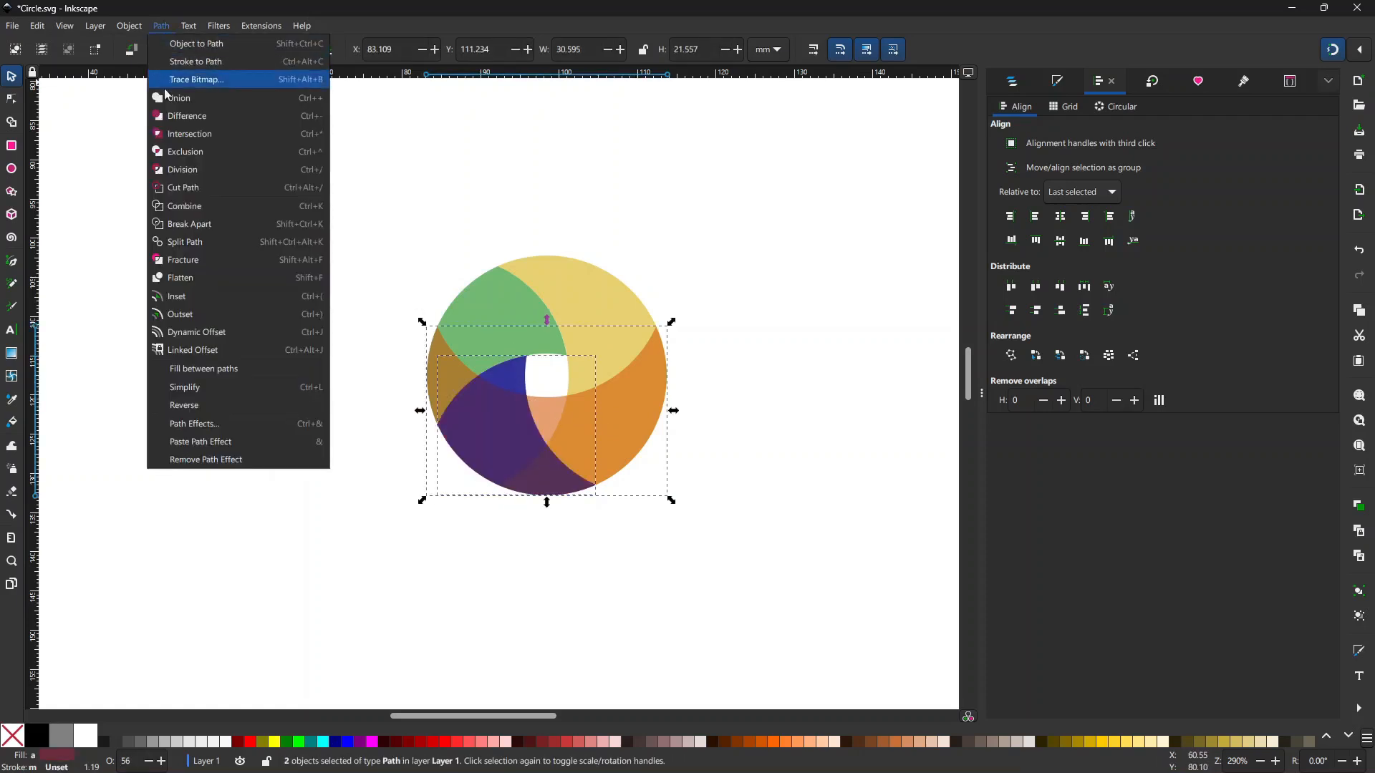
left_click(172, 117)
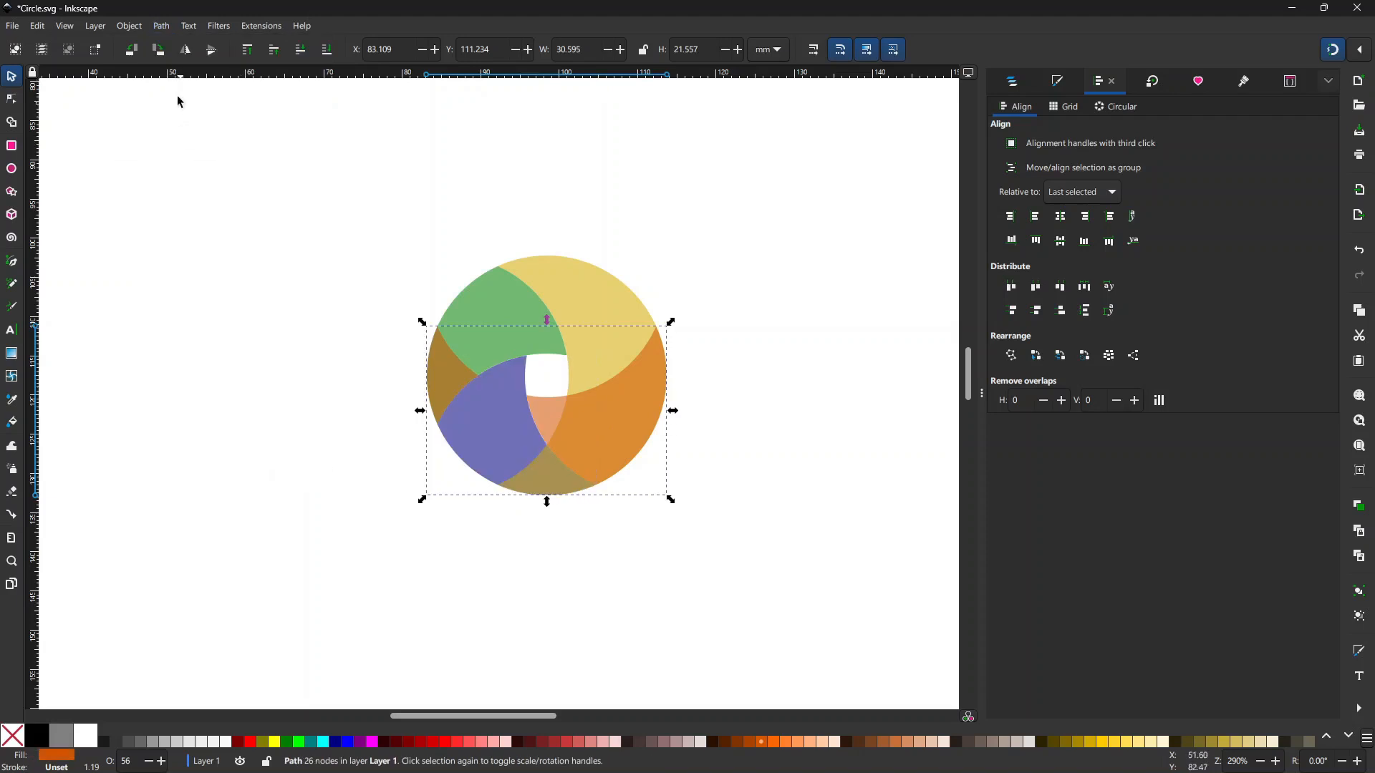
left_click(162, 27)
left_click(196, 216)
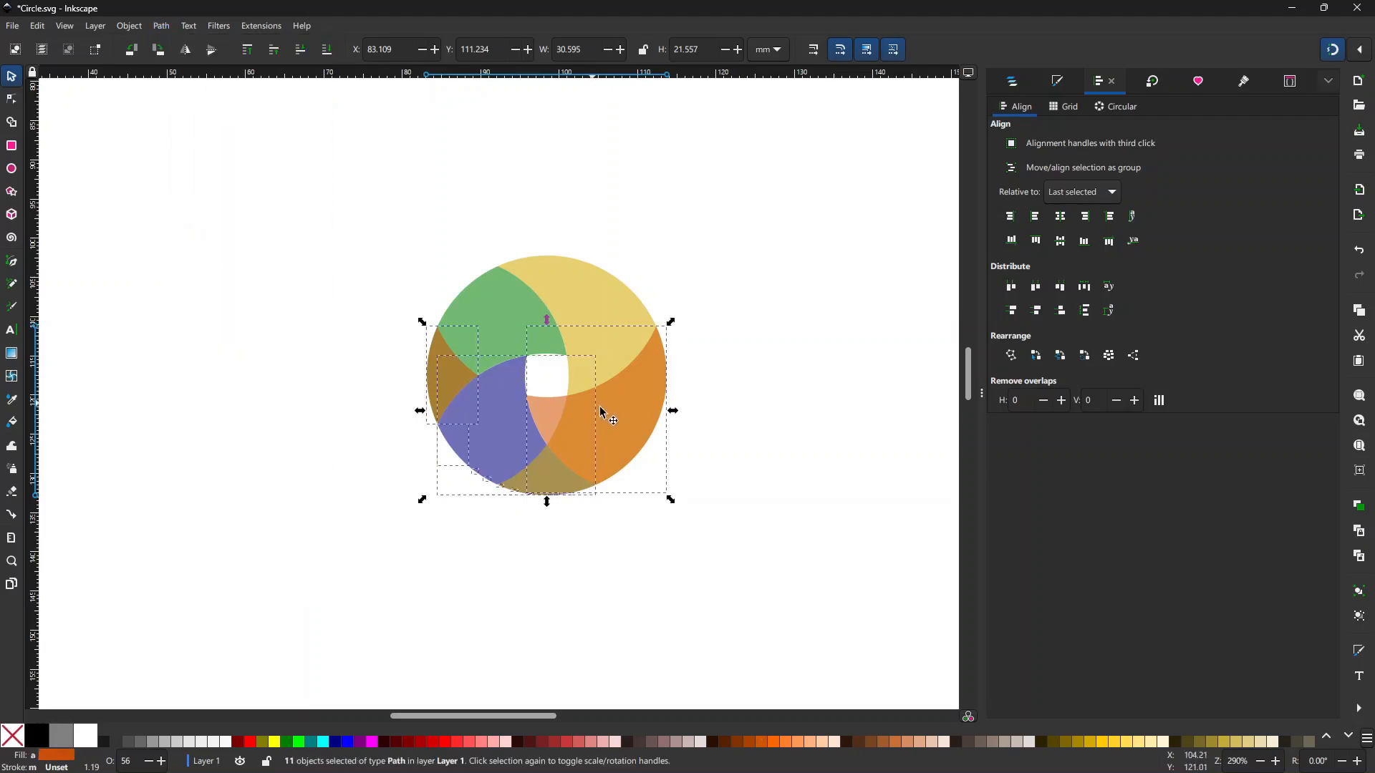
left_click(528, 374, "shift")
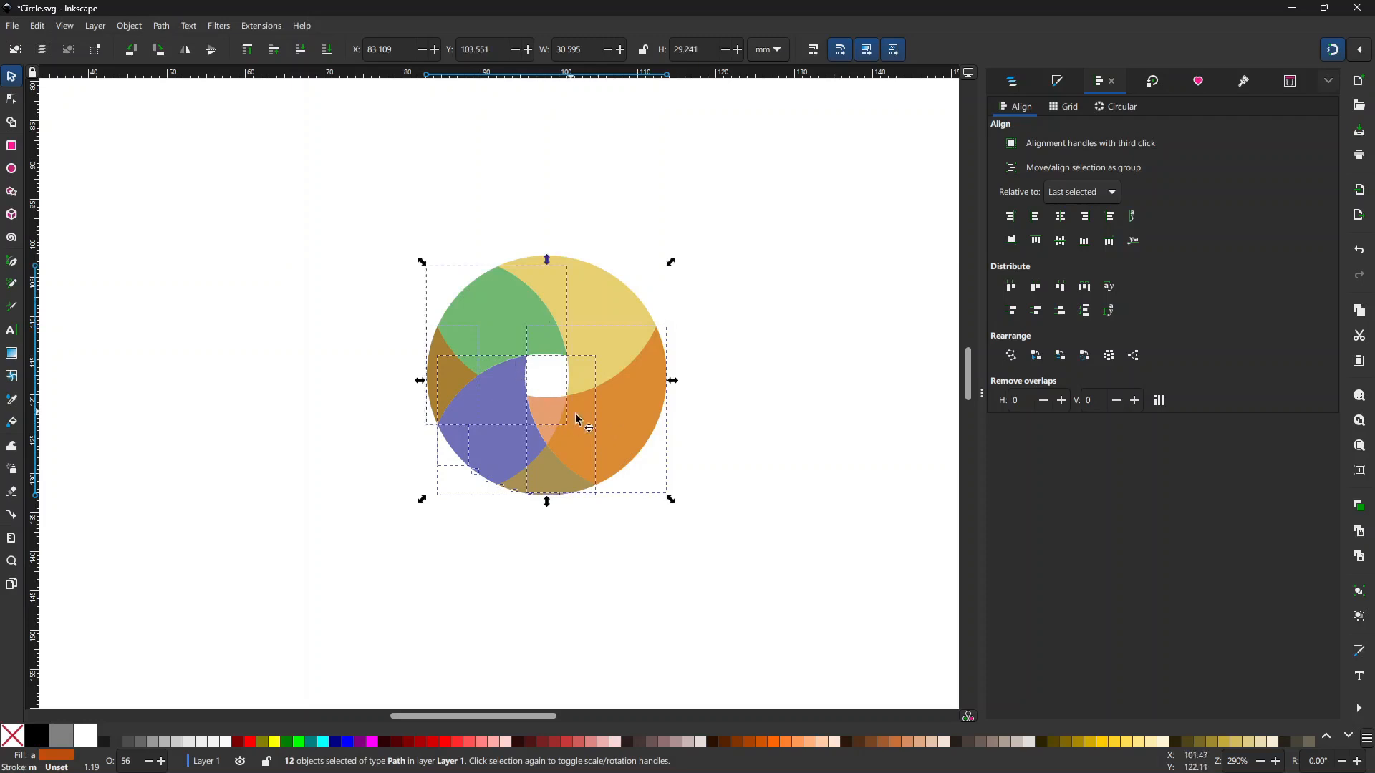
left_click(809, 449)
left_click(548, 410)
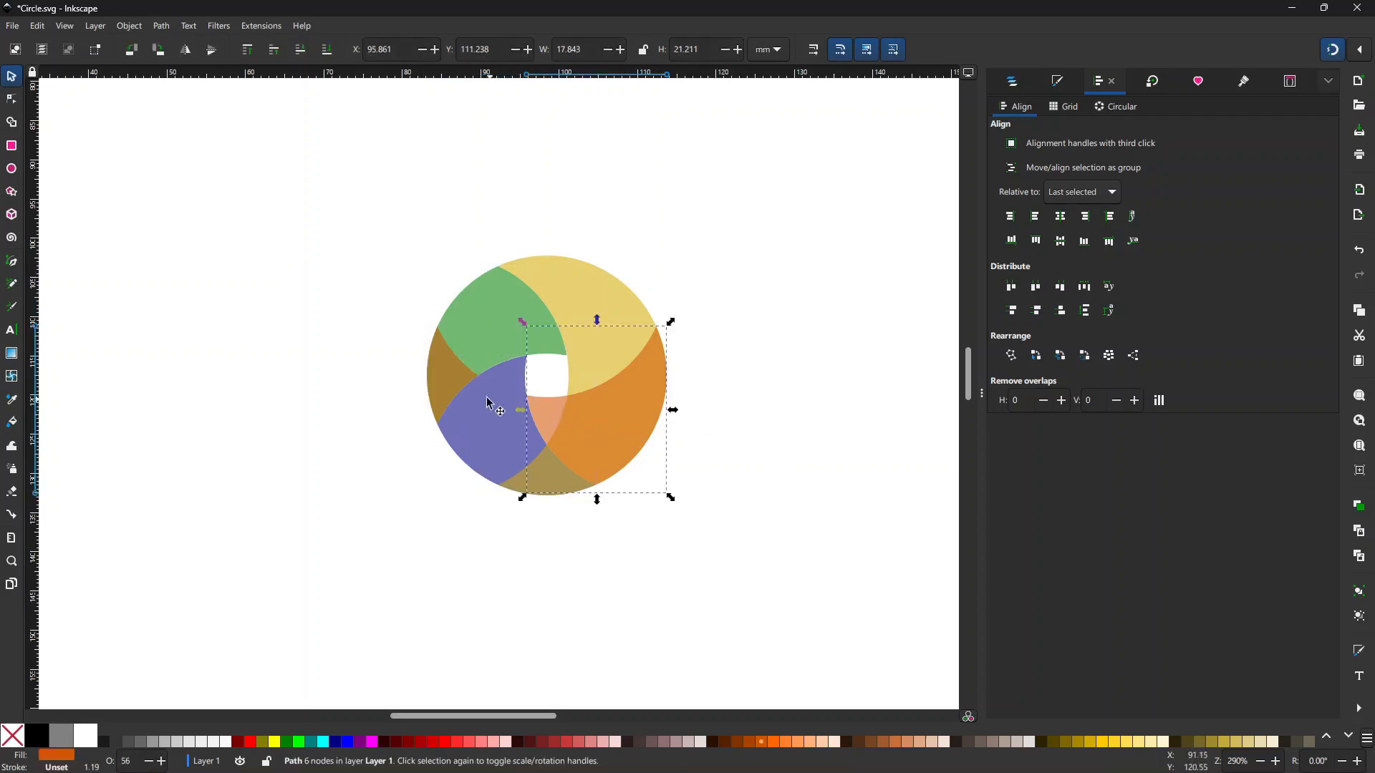
left_click(465, 379)
left_click(730, 466)
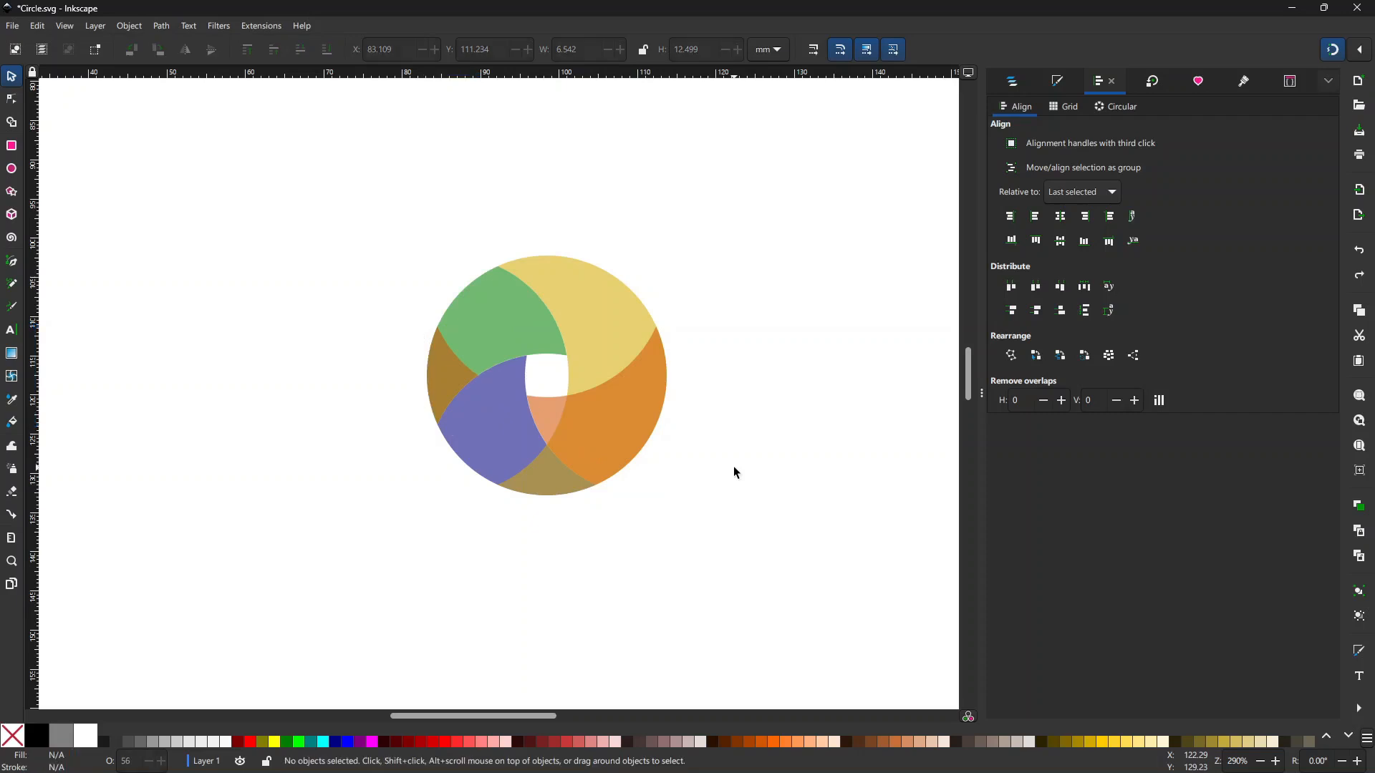
Subtract the blue copy from the lower orange crescent with Difference
left_click(542, 403)
left_click(543, 401, "alt+shift")
left_click(162, 26)
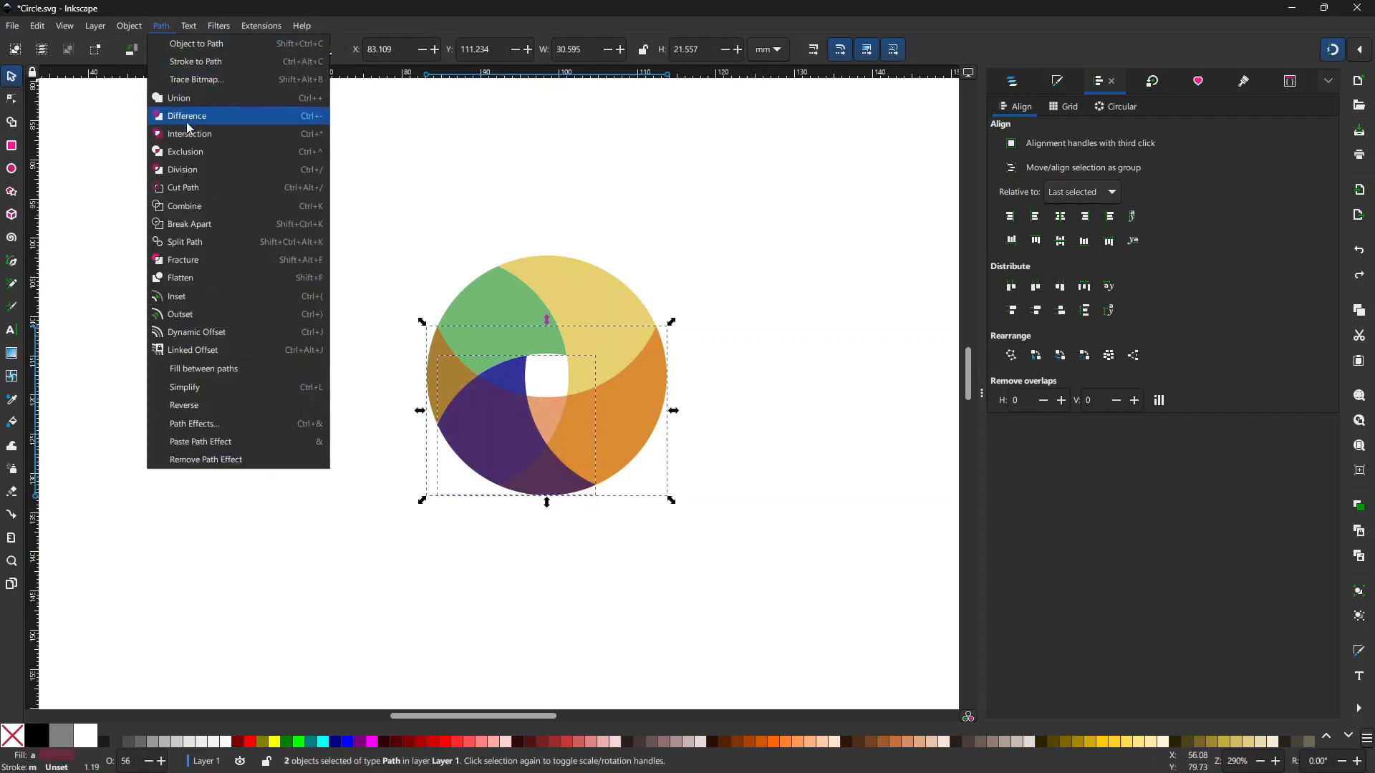
left_click(187, 118)
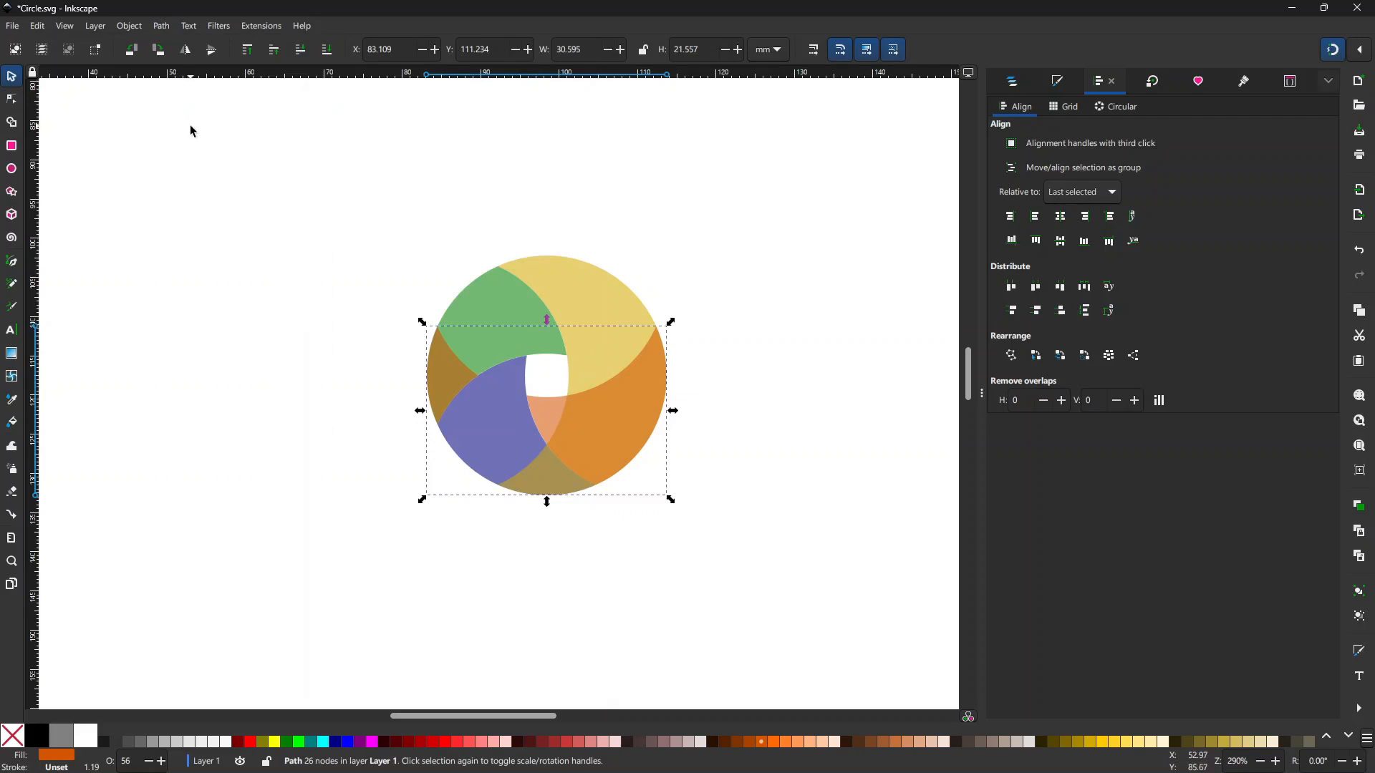
Break the cut orange path apart and delete its leftover pieces, keeping only the main lower-right orange segment
left_click(161, 26)
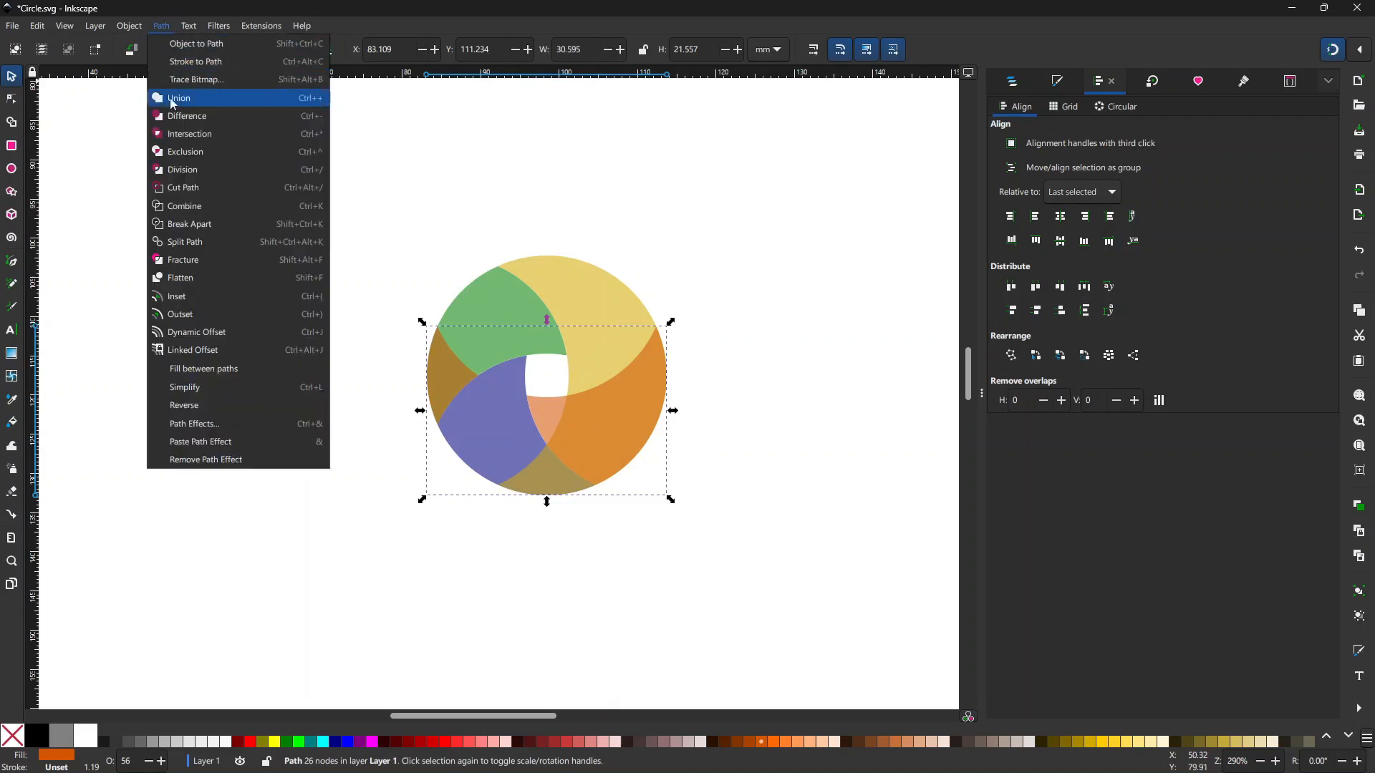
left_click(192, 224)
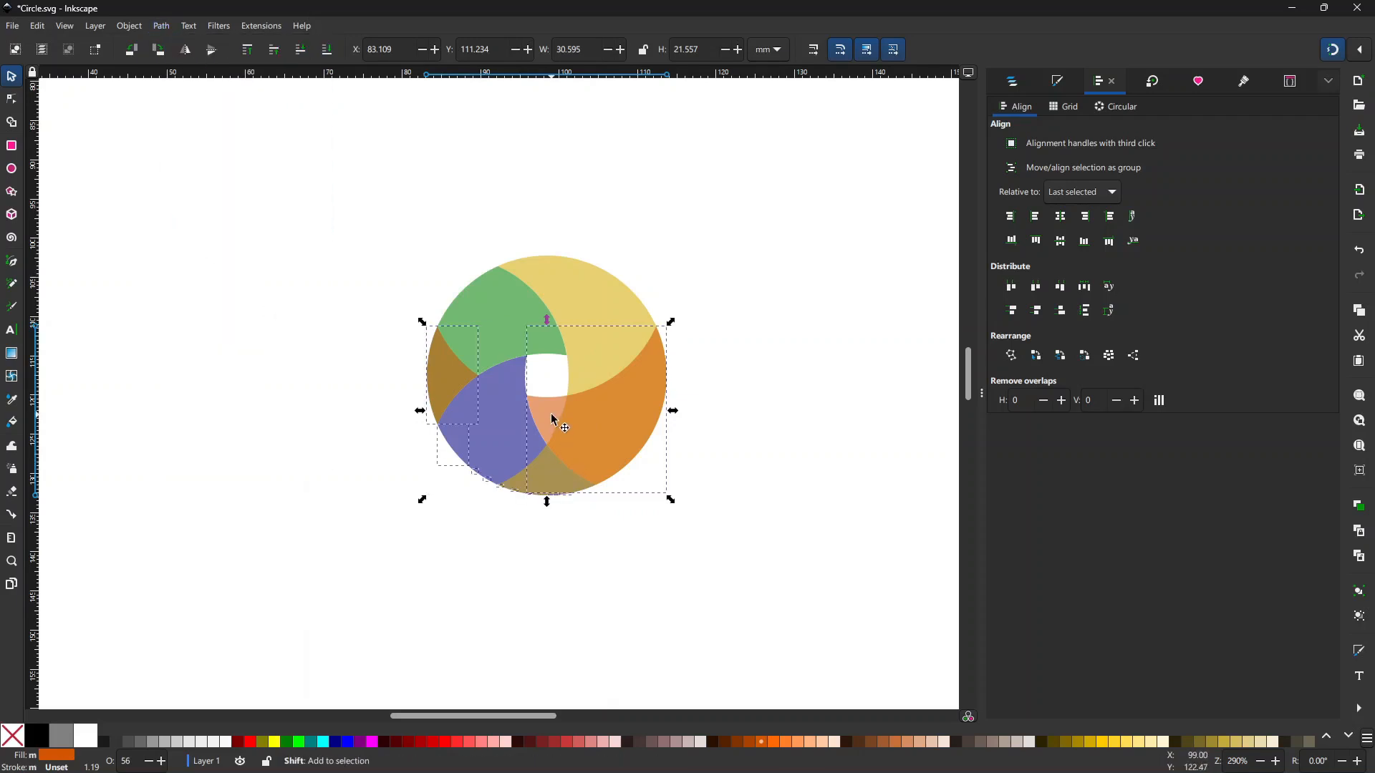
key("ctrl+z")
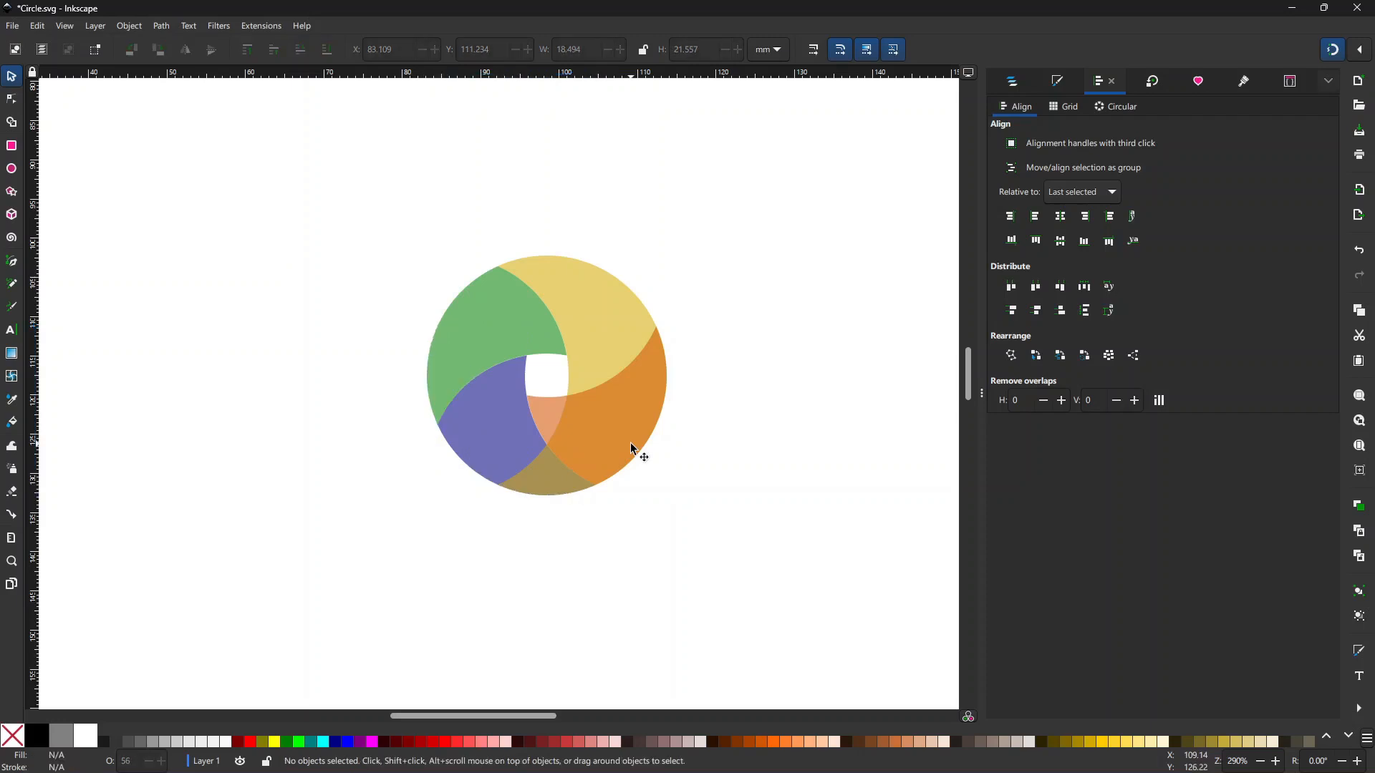
Duplicate the trimmed orange segment and subtract the copy from the right-hand yellow crescent with Difference
left_click(533, 437)
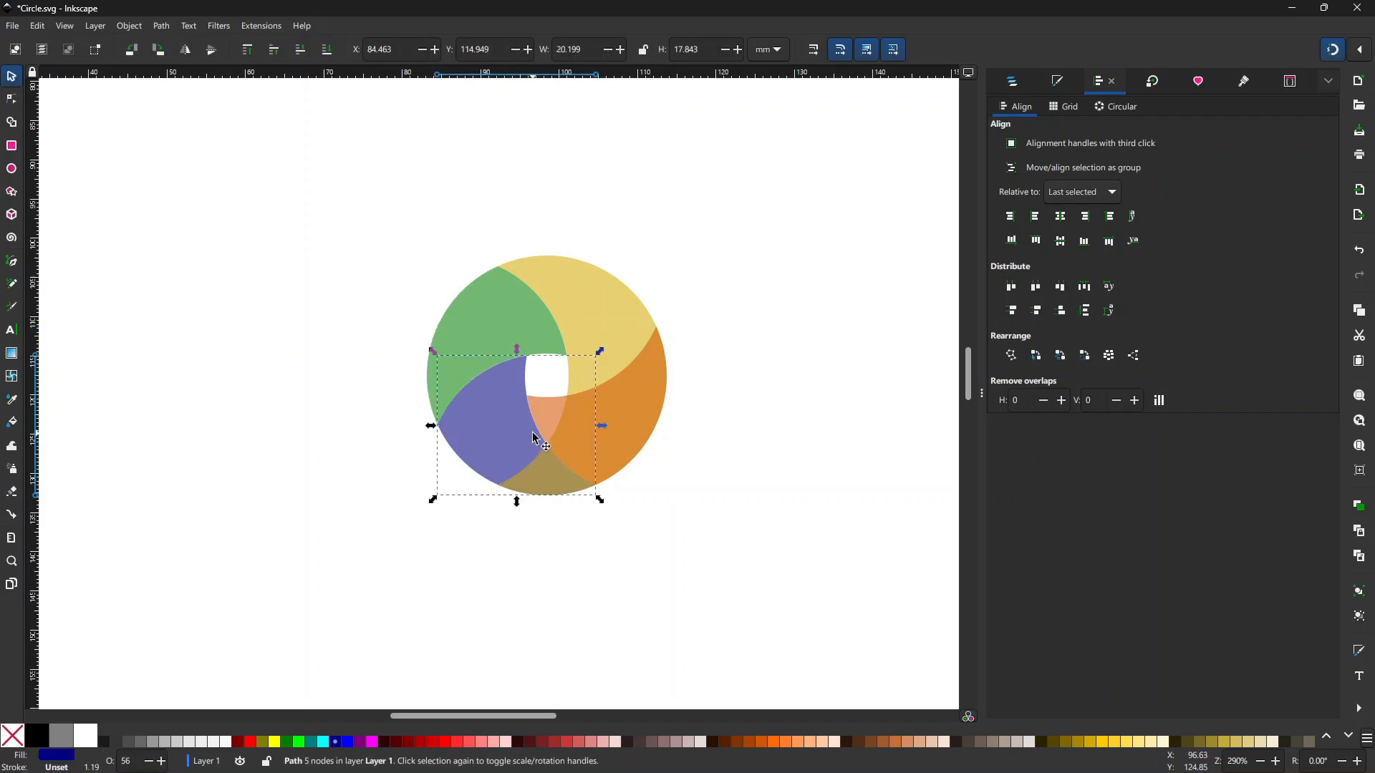
key("ctrl")
left_click(551, 426, "ctrl")
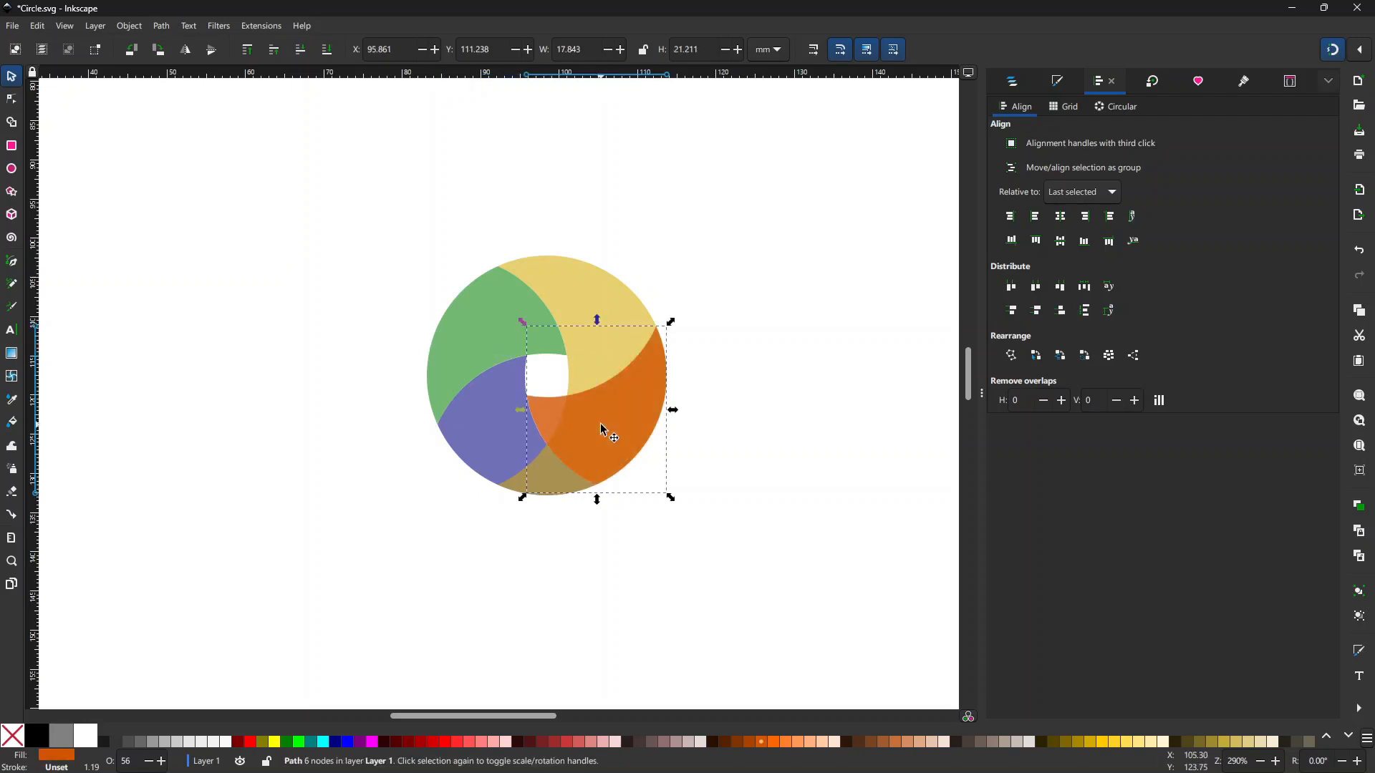
left_click(607, 358, "shift")
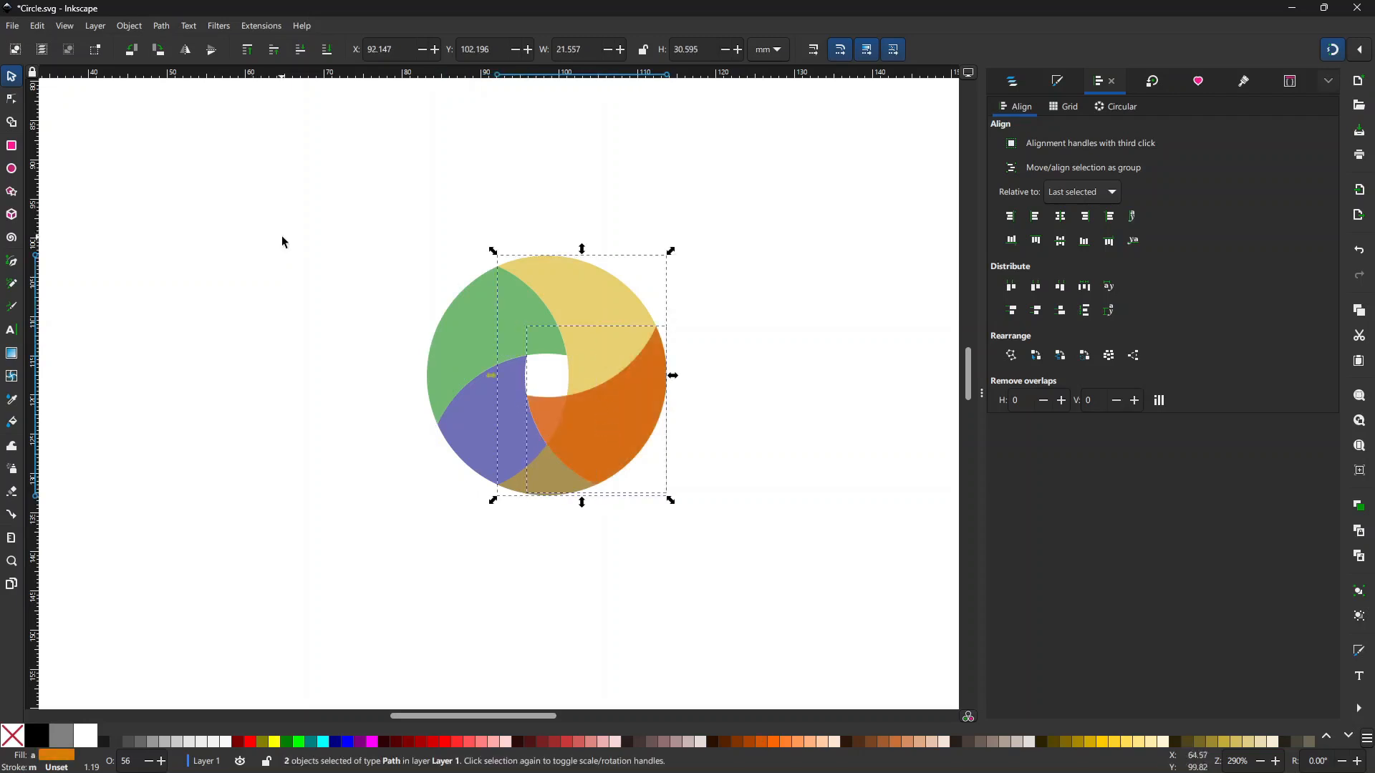
left_click(164, 34)
left_click(188, 116)
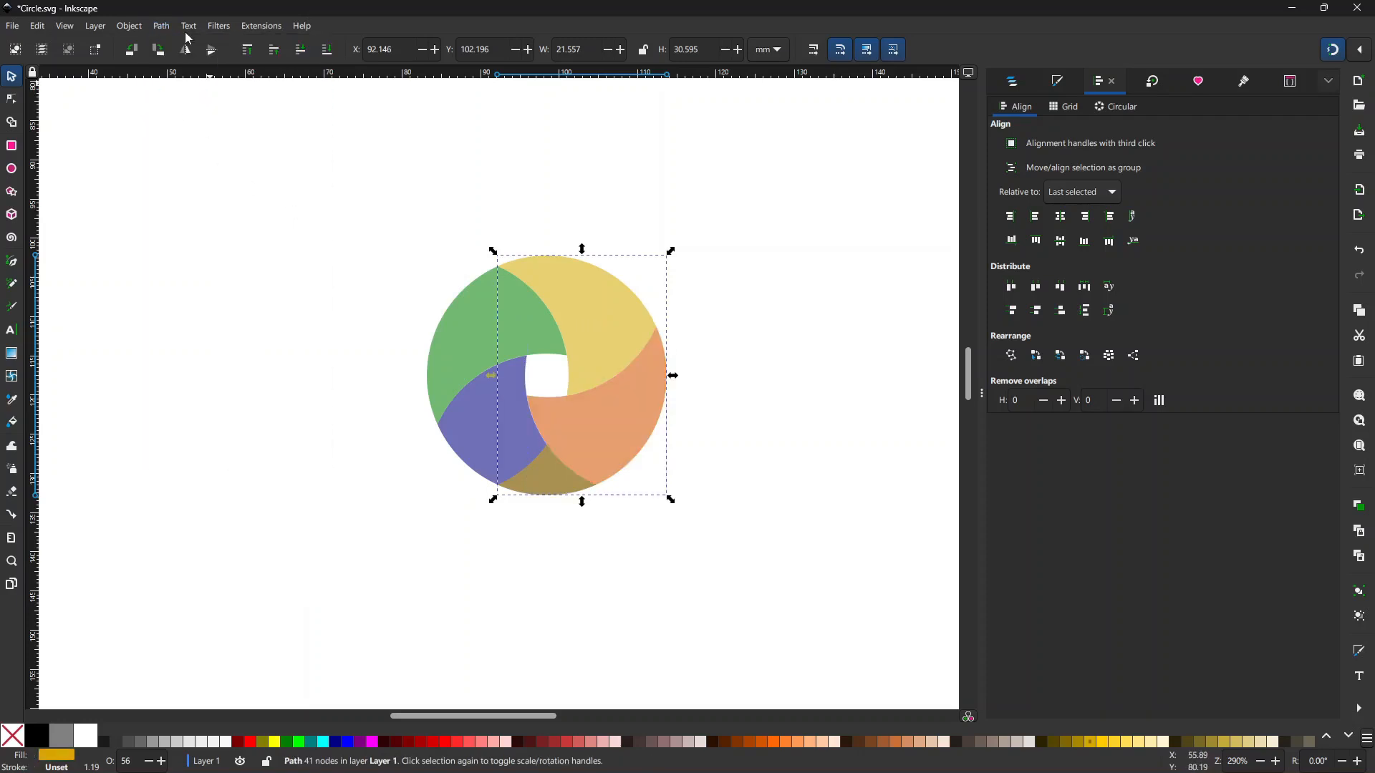
Break the cut yellow path apart and delete its leftover pieces, keeping only the main upper-right yellow segment
left_click(162, 29)
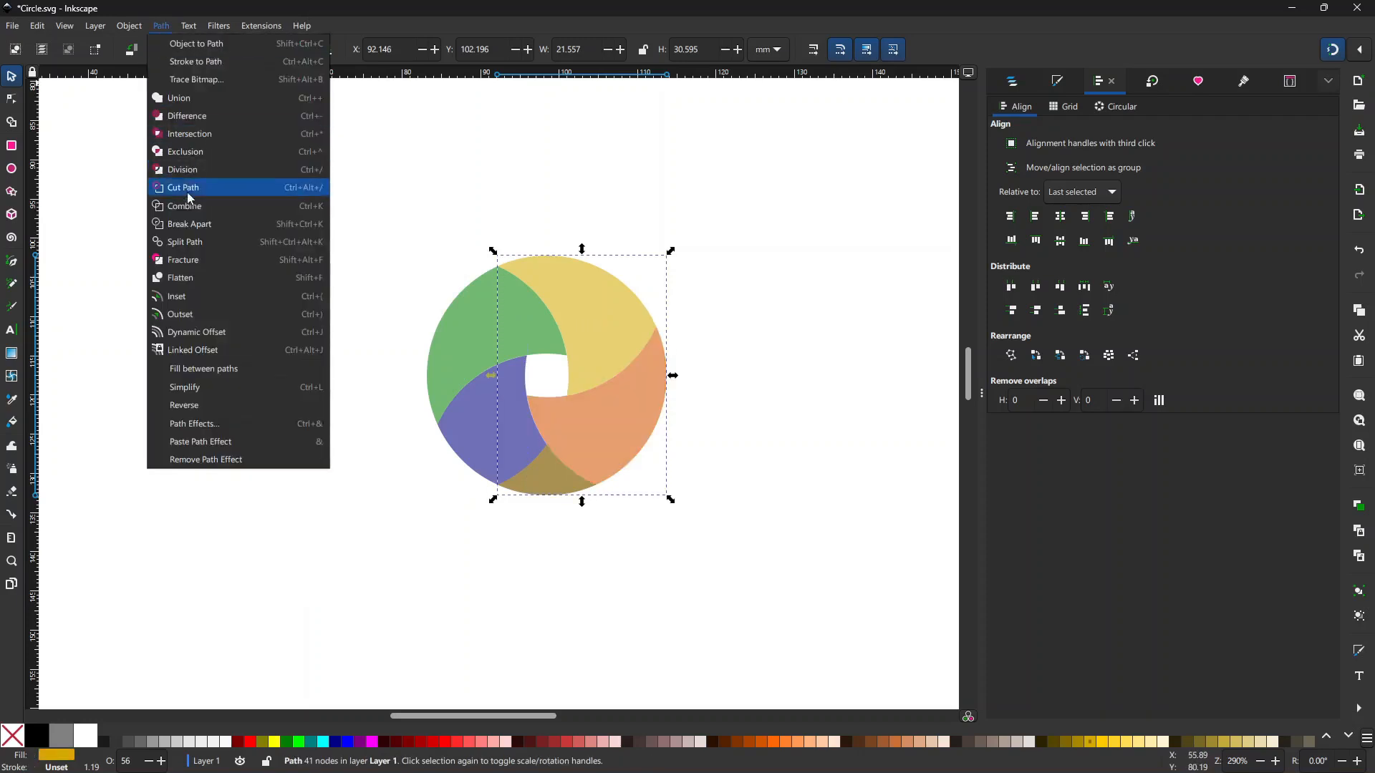
left_click(195, 225)
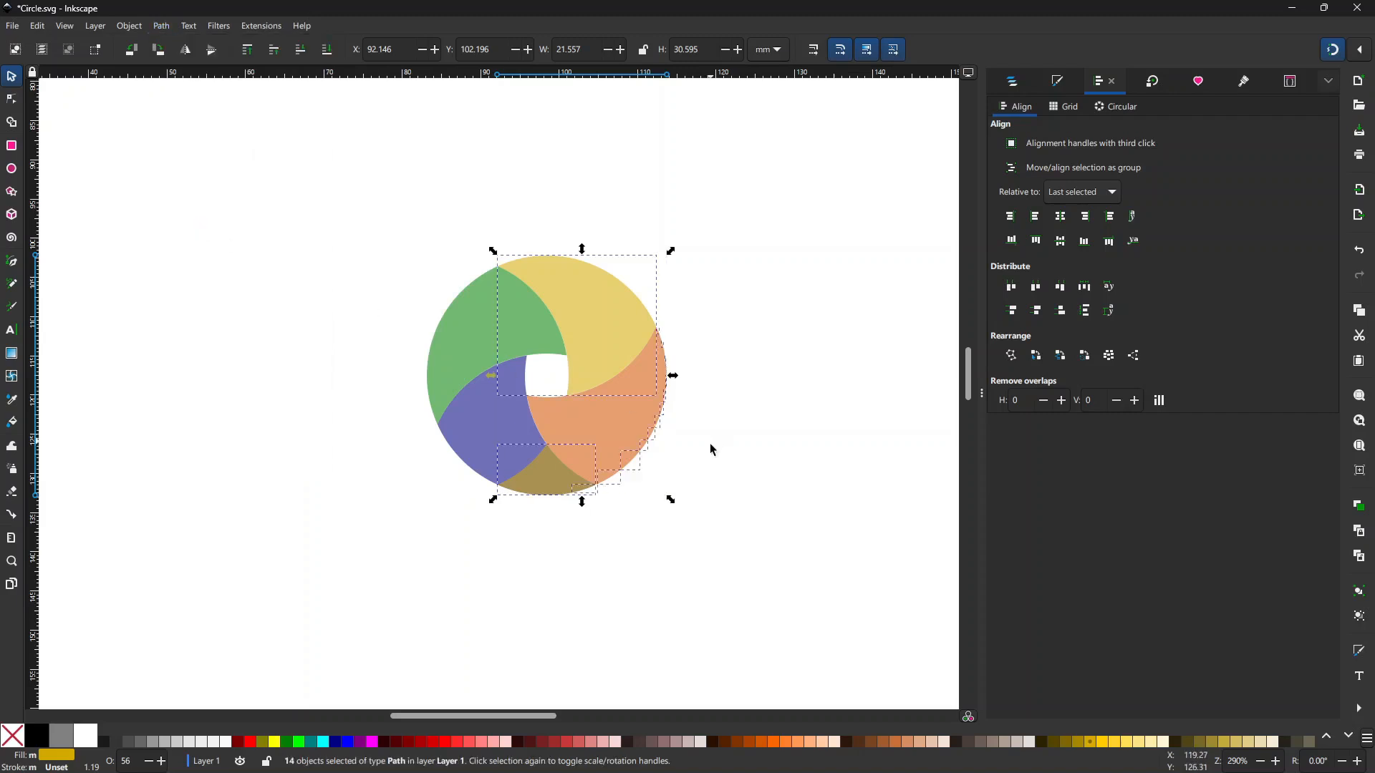
left_click(664, 398, "shift")
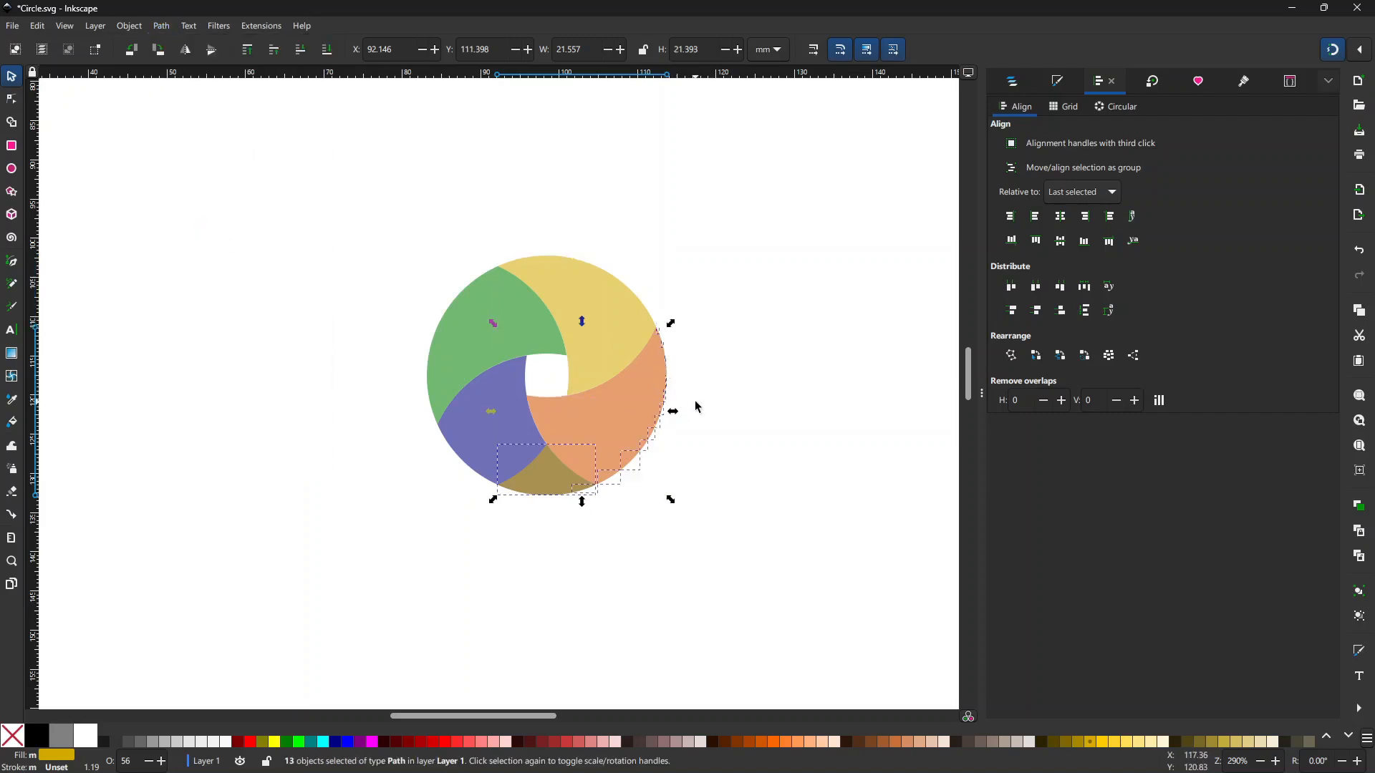
key("Delete")
Move the whole emblem slightly down and to the left, and fill all four segments with orange
left_click_drag(374, 209, 722, 598)
left_click_drag(637, 454, 599, 466)
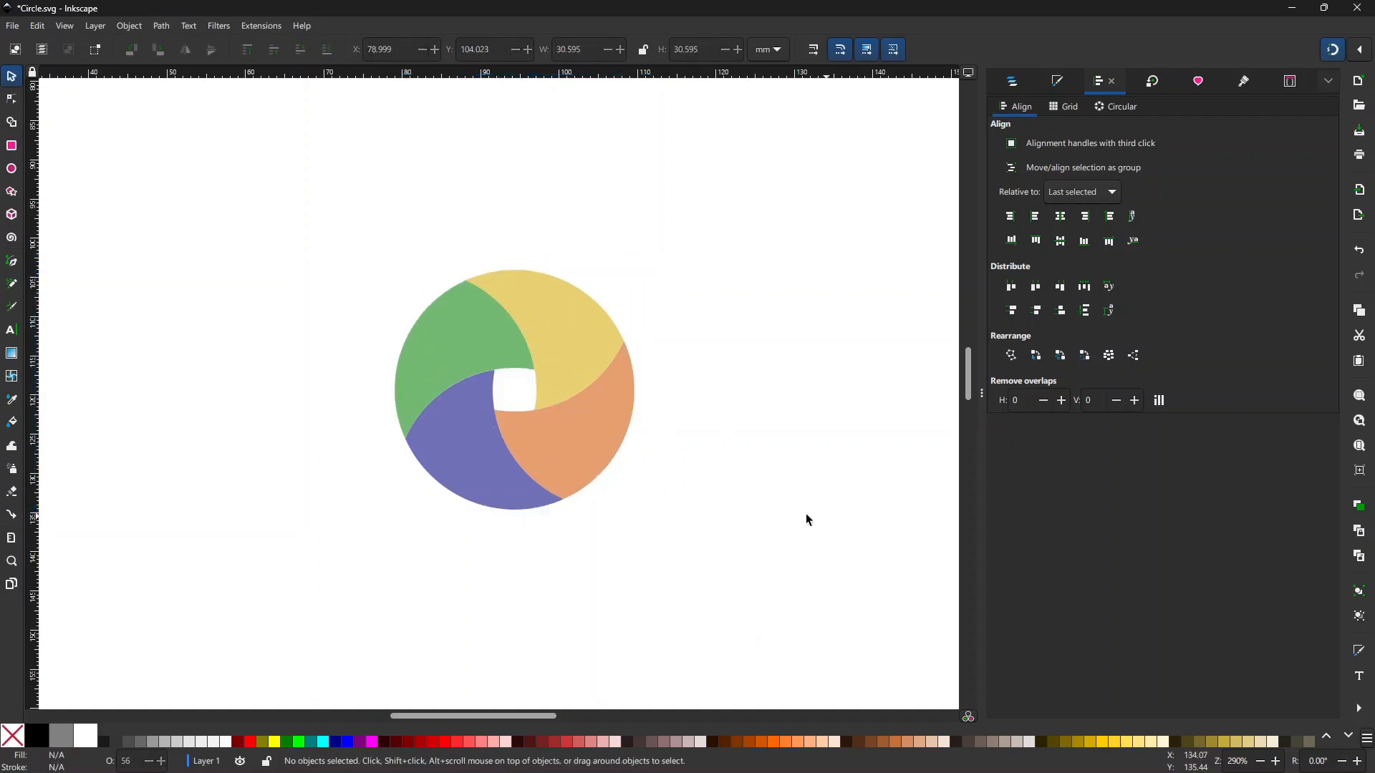
left_click_drag(392, 260, 678, 582)
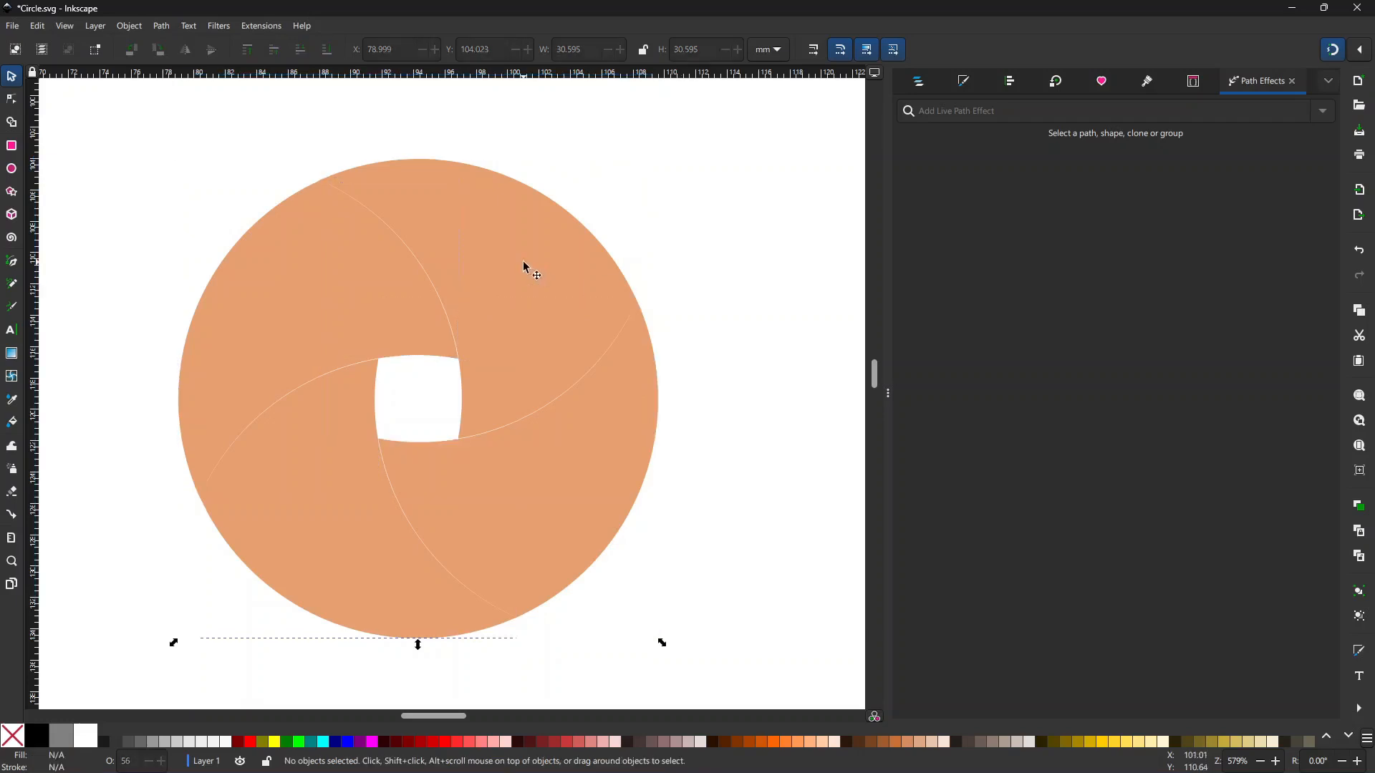
Add an Offset path effect to the upper-right segment and set its offset to -0.6 mm
left_click(525, 268)
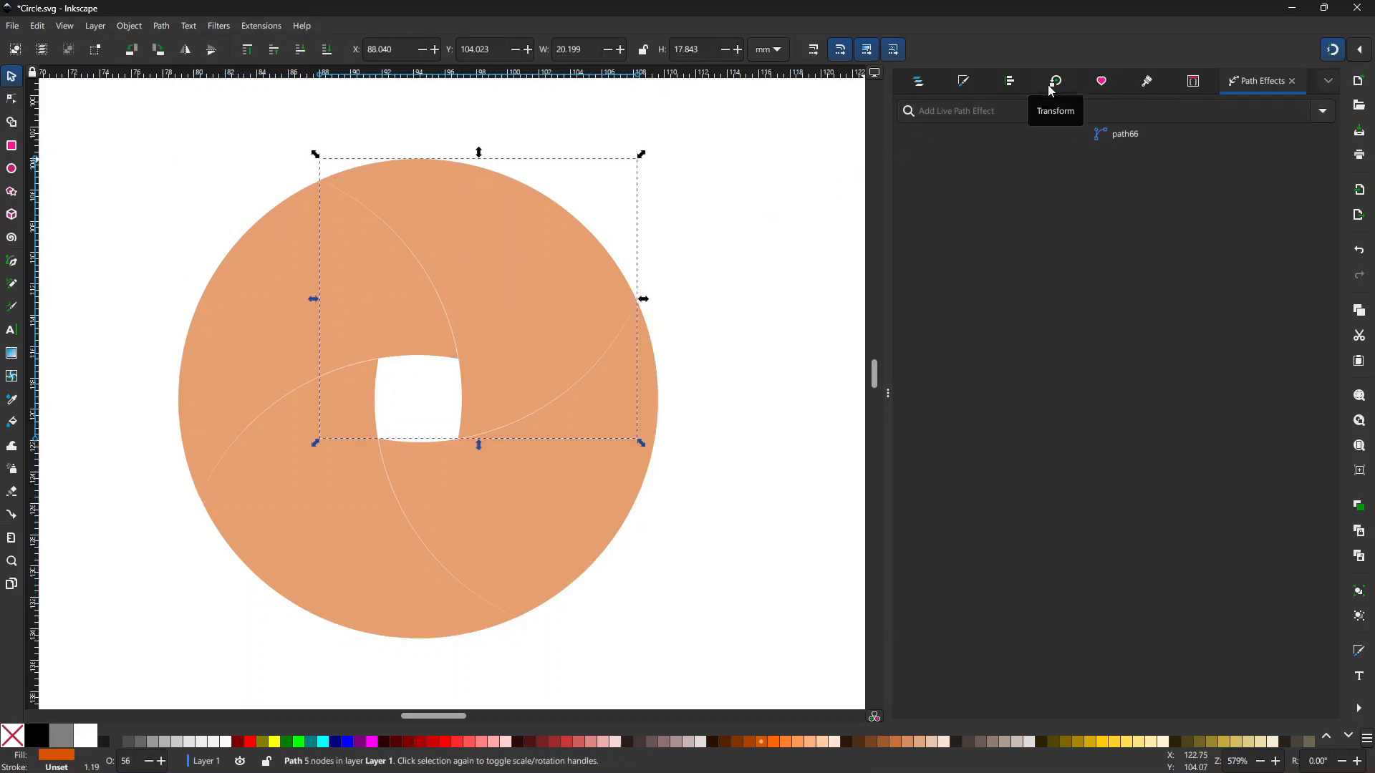
left_click(1059, 115)
type("off")
left_click(947, 153)
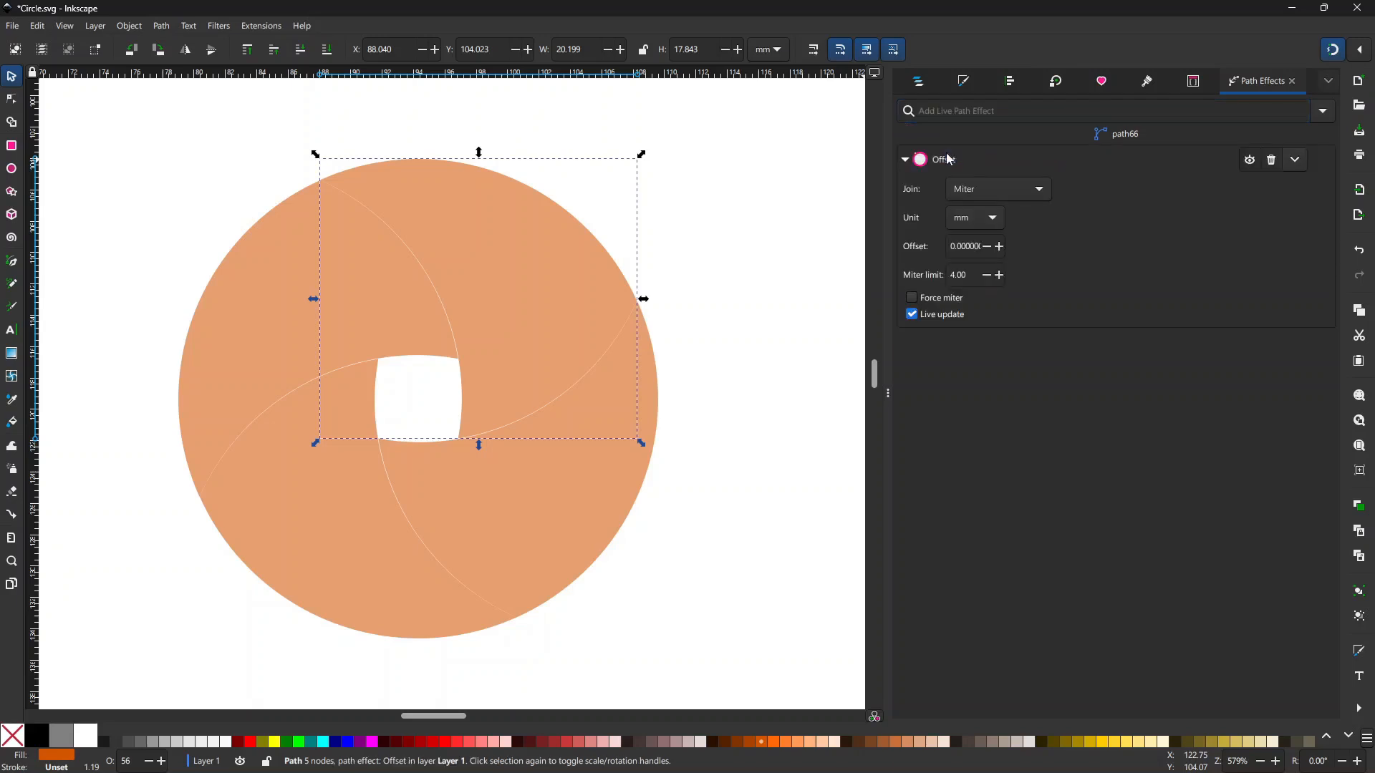
left_click(989, 247)
left_click(989, 247)
left_click(989, 247)
left_click(989, 247)
left_click(989, 247)
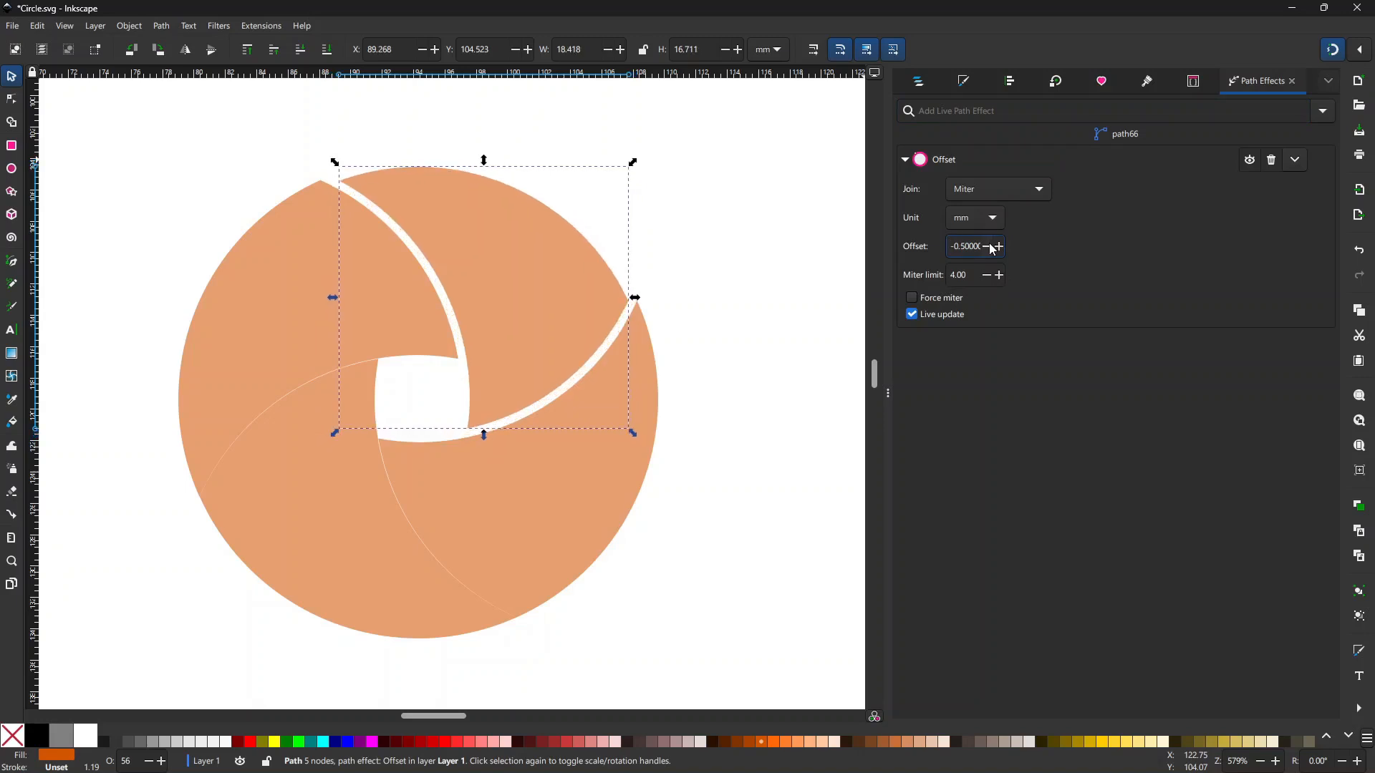
left_click(989, 247)
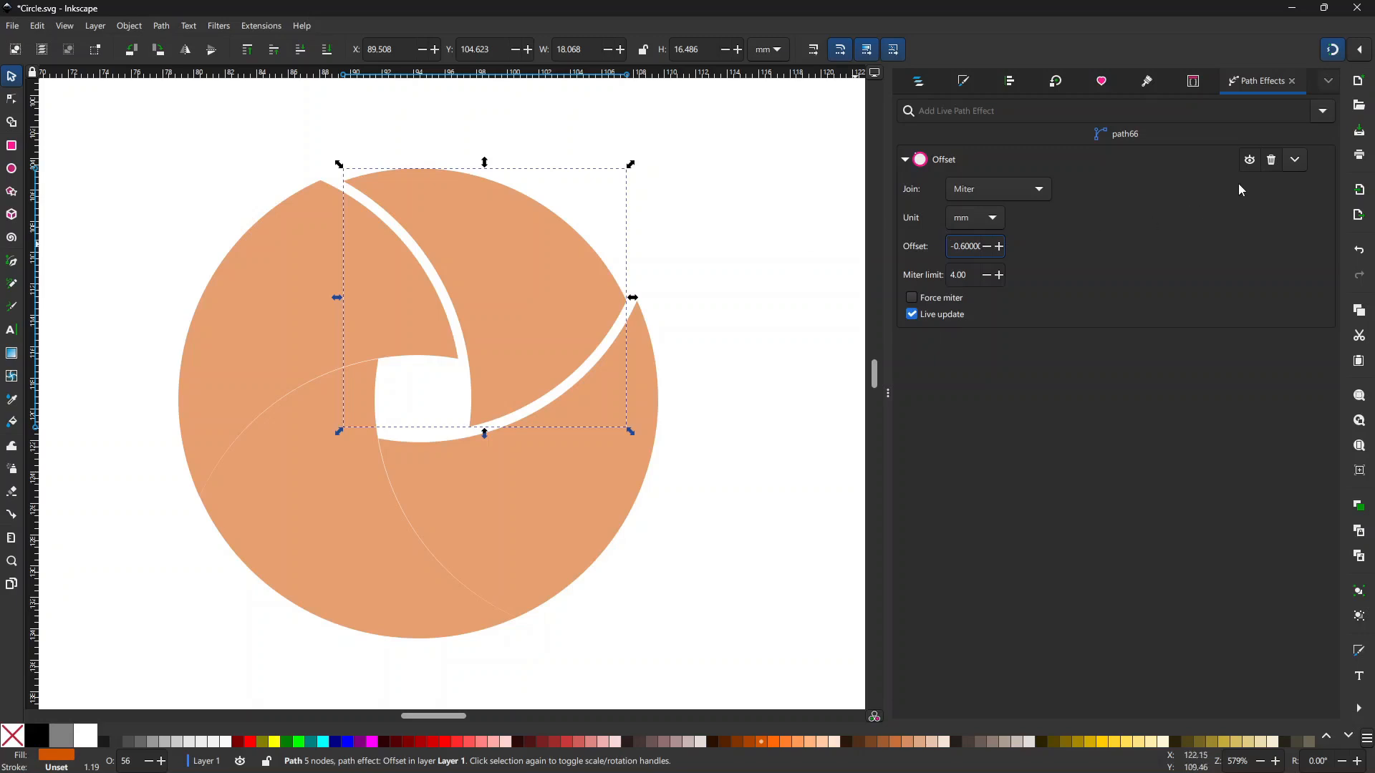
Copy the offset upper-right segment and paste its path effect onto the upper-left segment
left_click(475, 227)
right_click(473, 225)
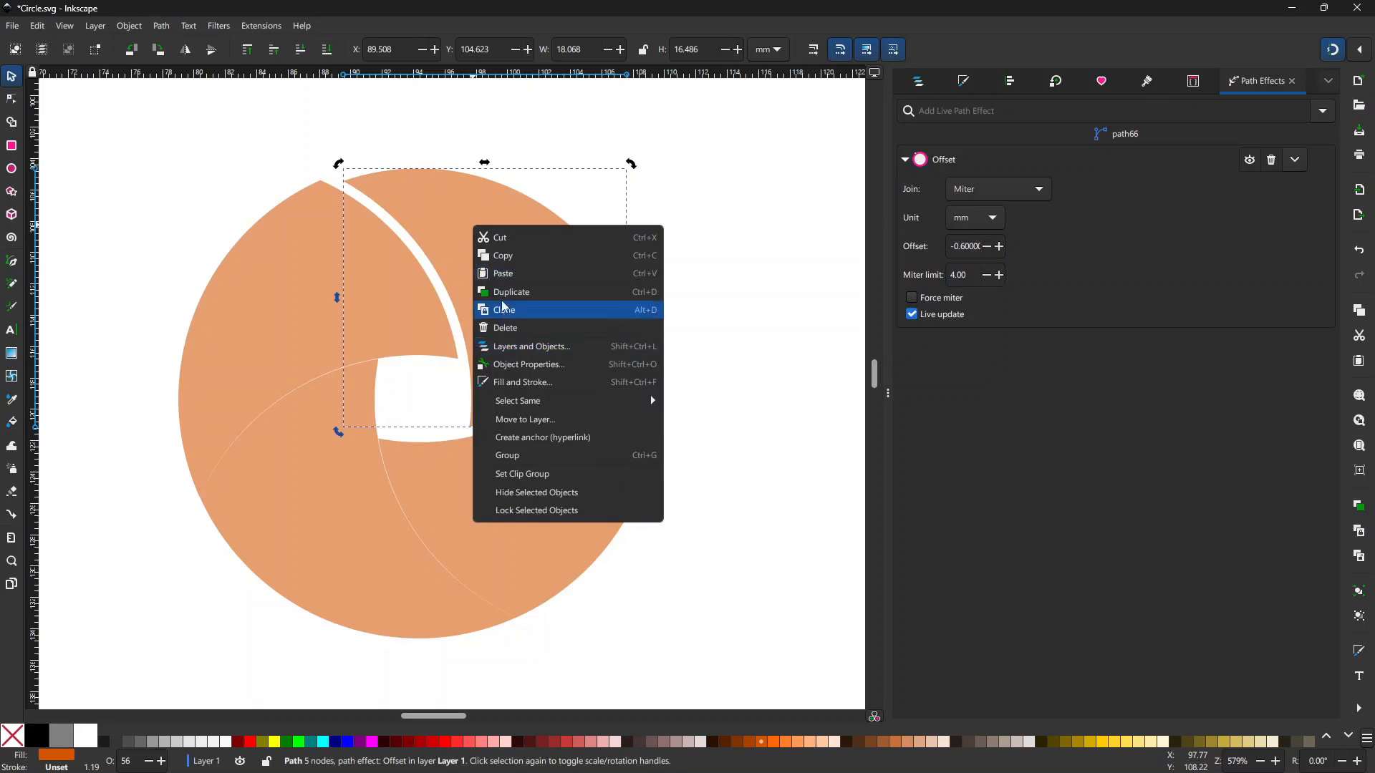
left_click(494, 262)
left_click(246, 270)
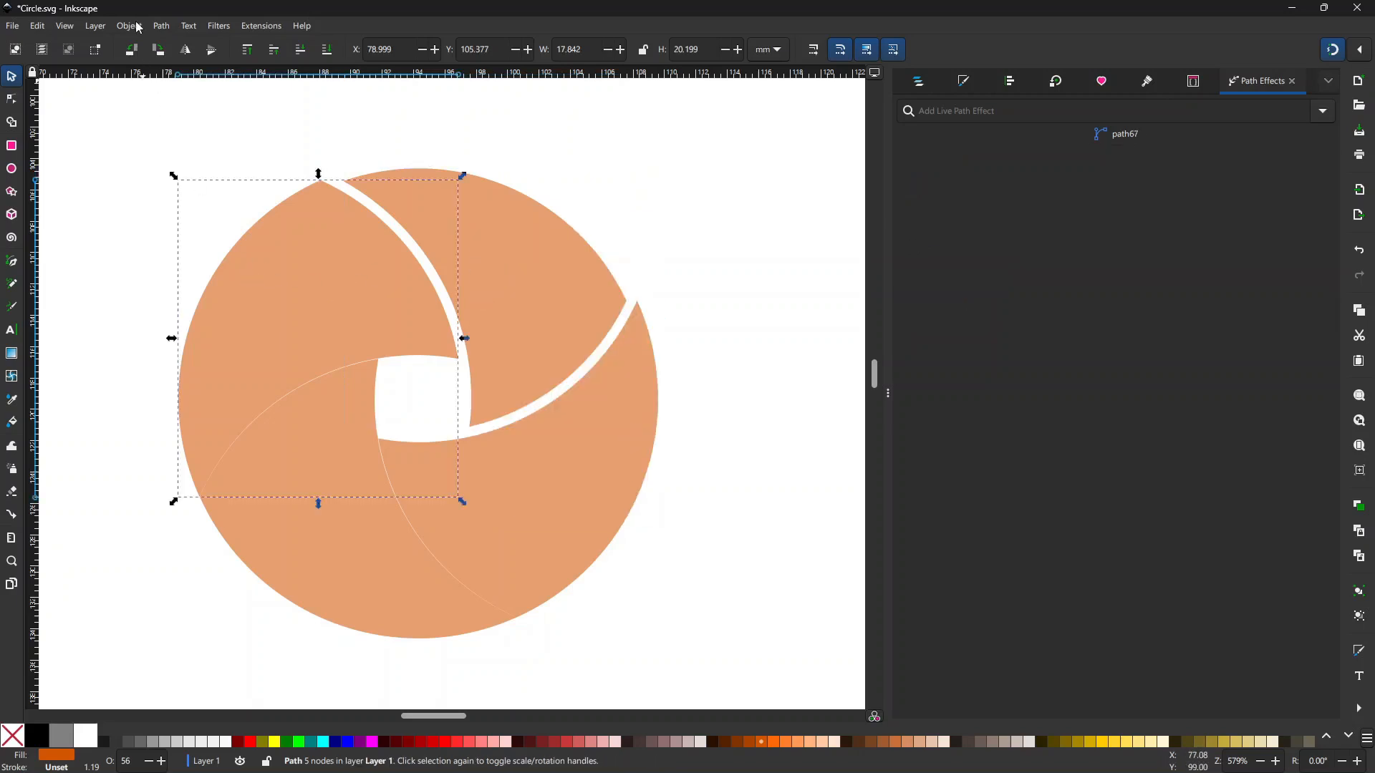
left_click(158, 30)
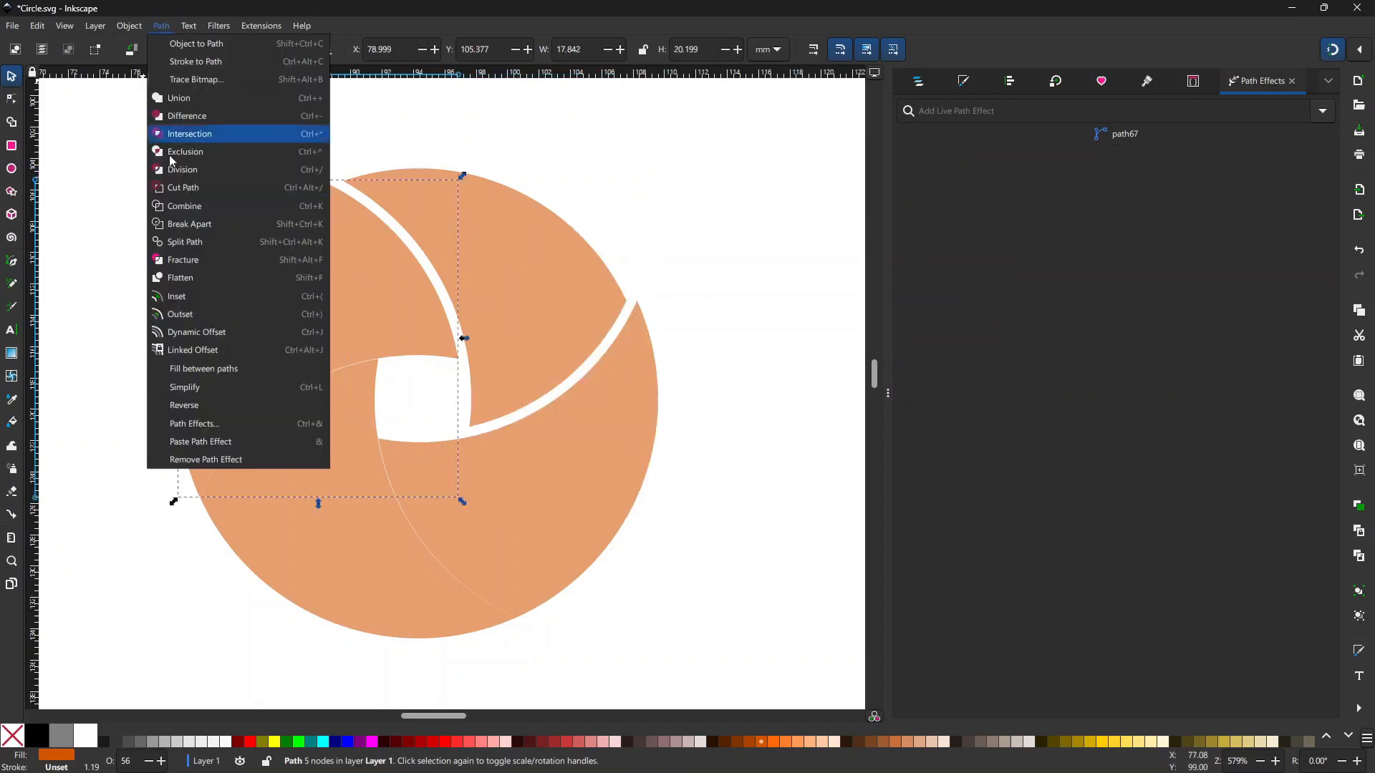
left_click(209, 443)
Paste the copied Offset path effect onto the lower-left segment
left_click(297, 440)
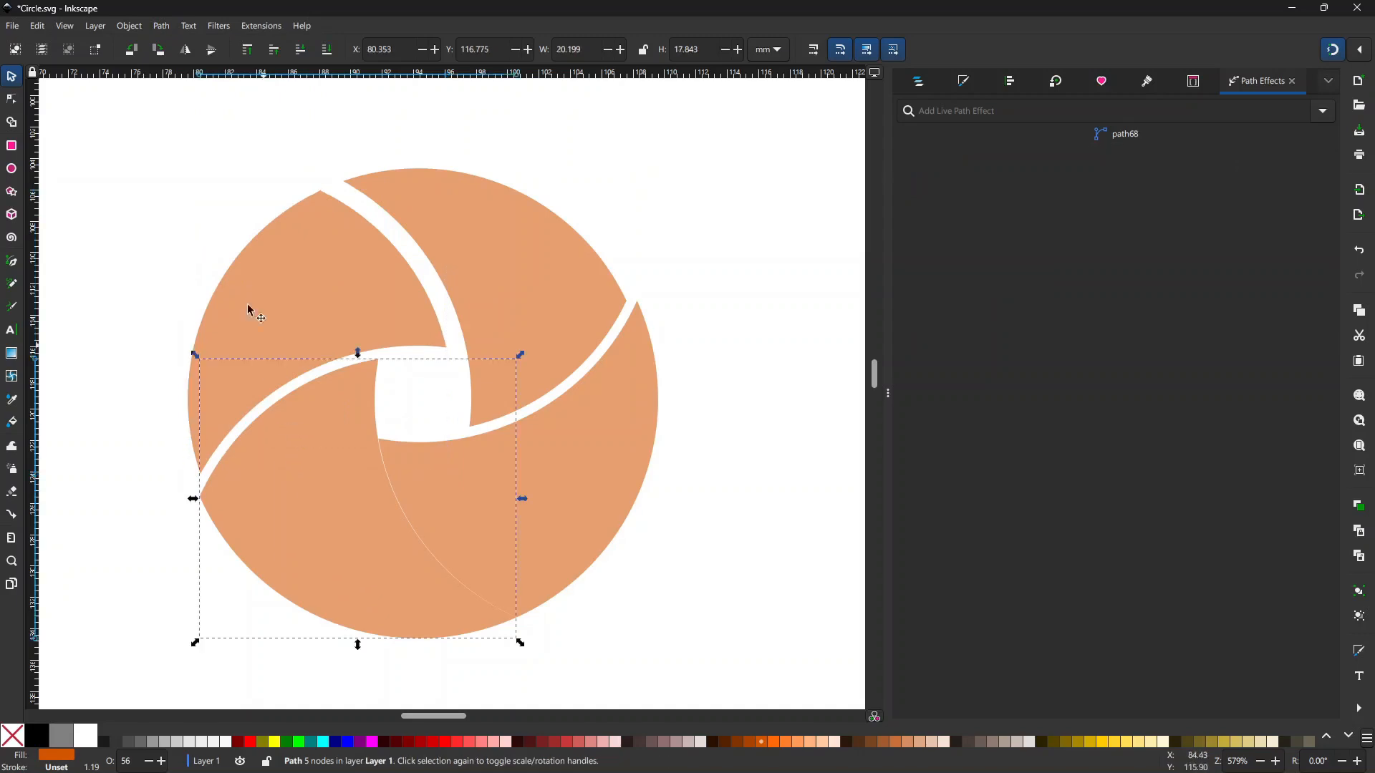
left_click(158, 26)
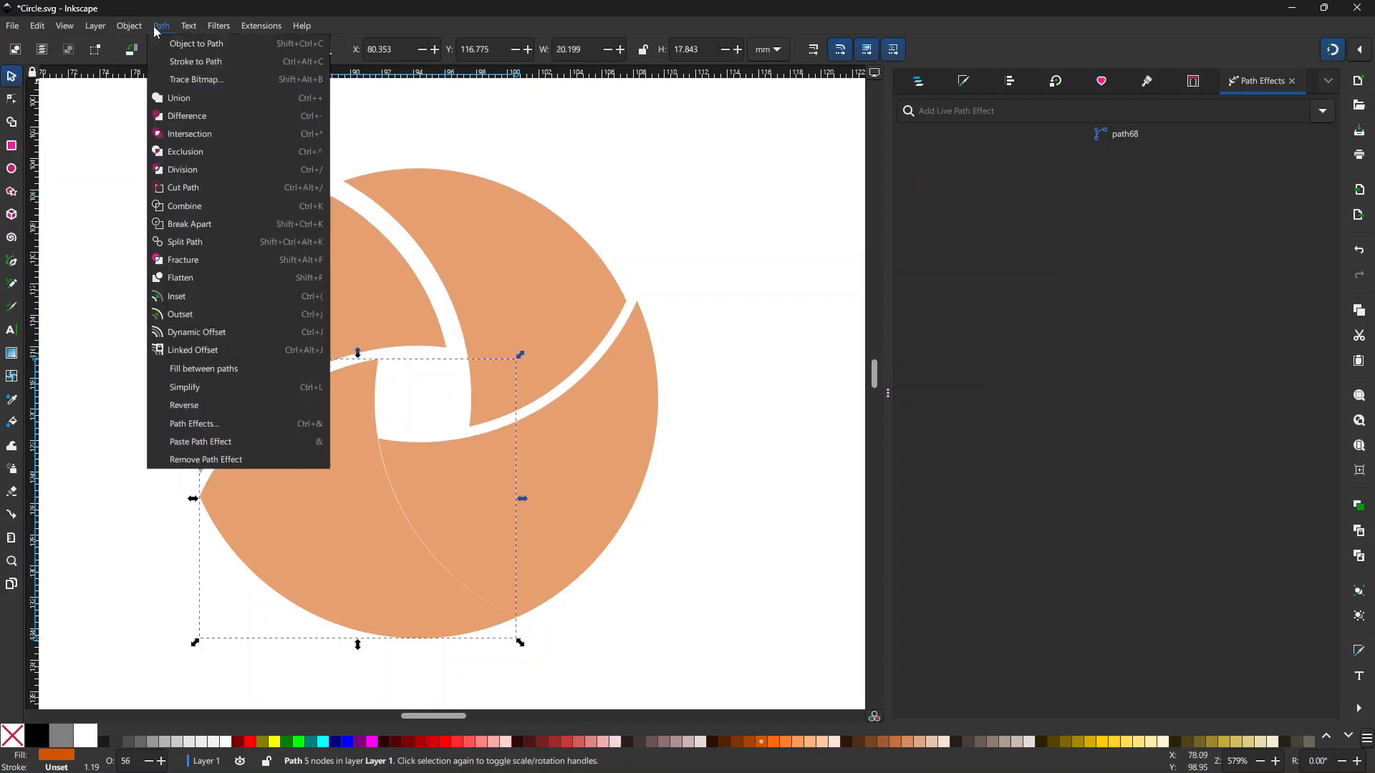
left_click(199, 428)
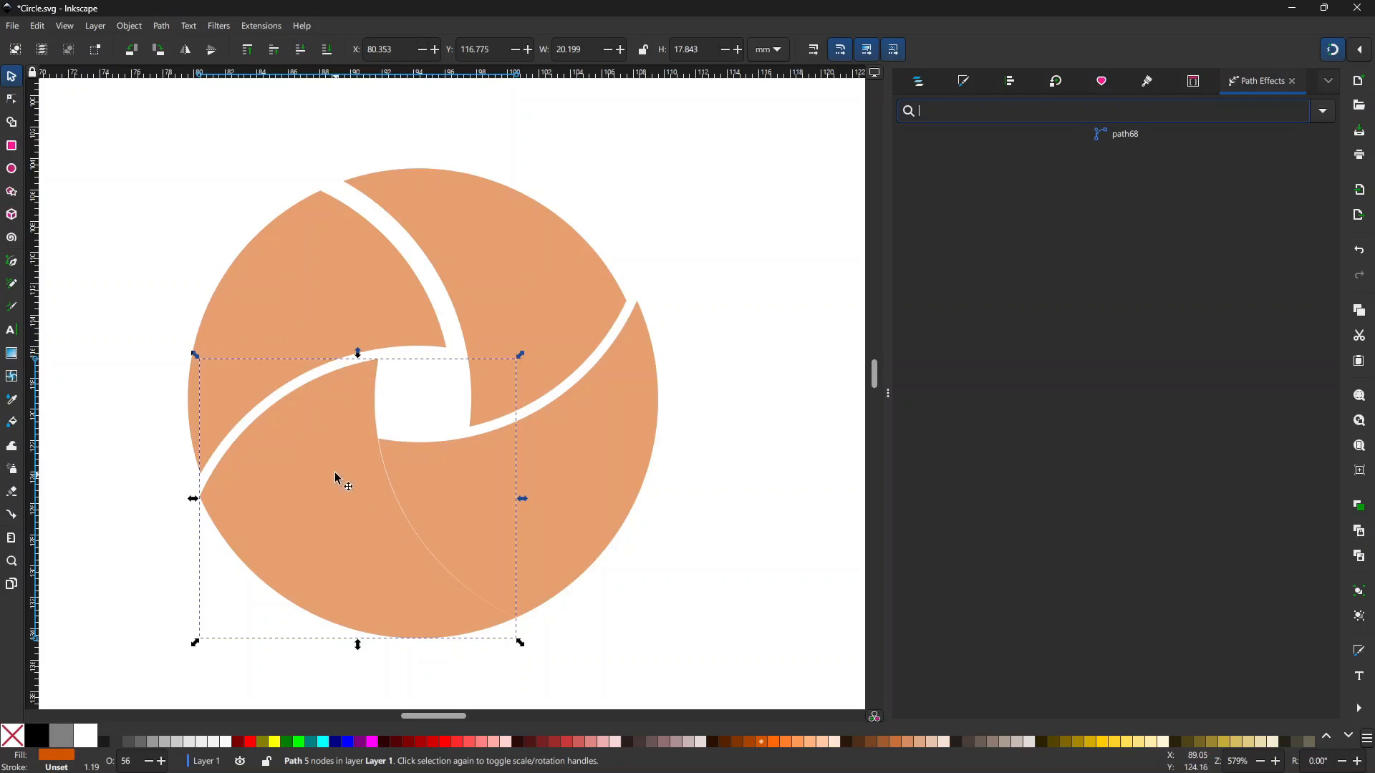
left_click(315, 440)
left_click(162, 25)
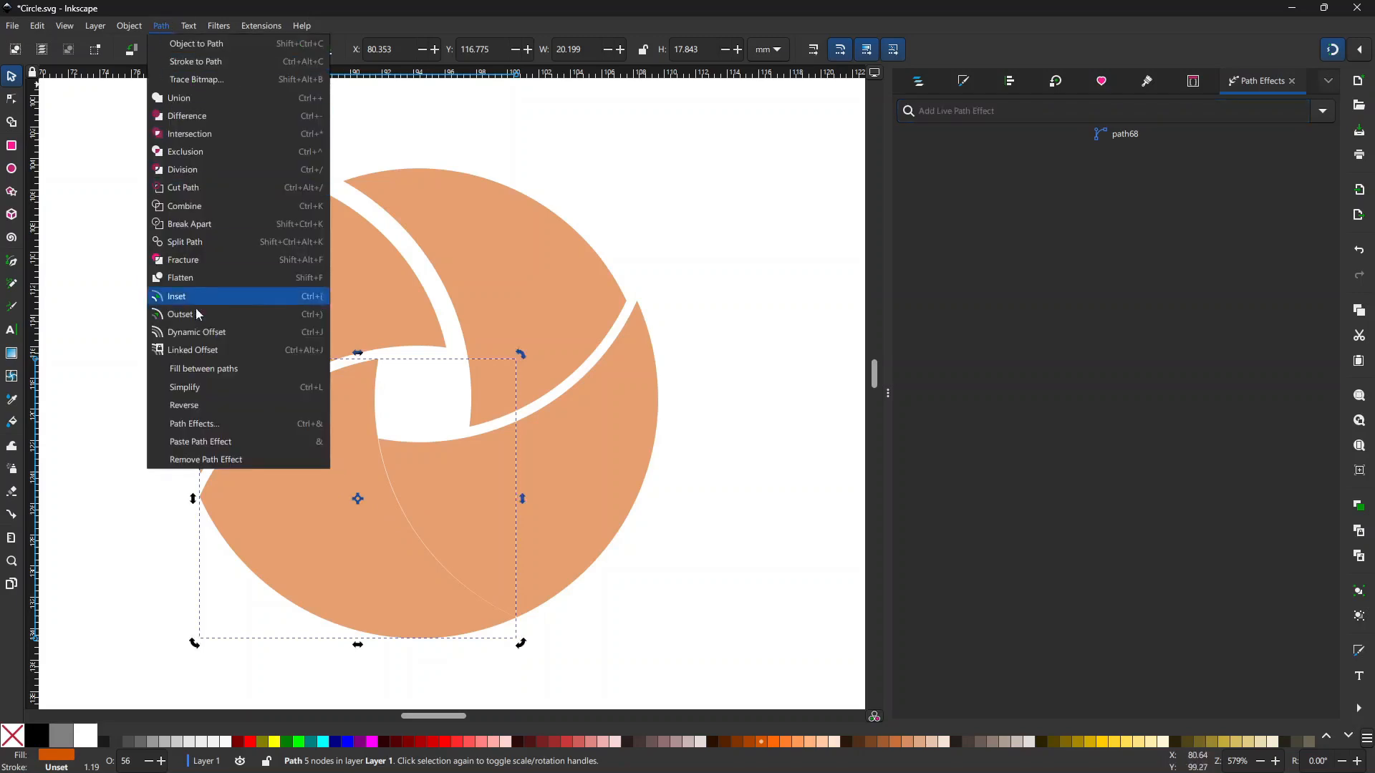
left_click(207, 441)
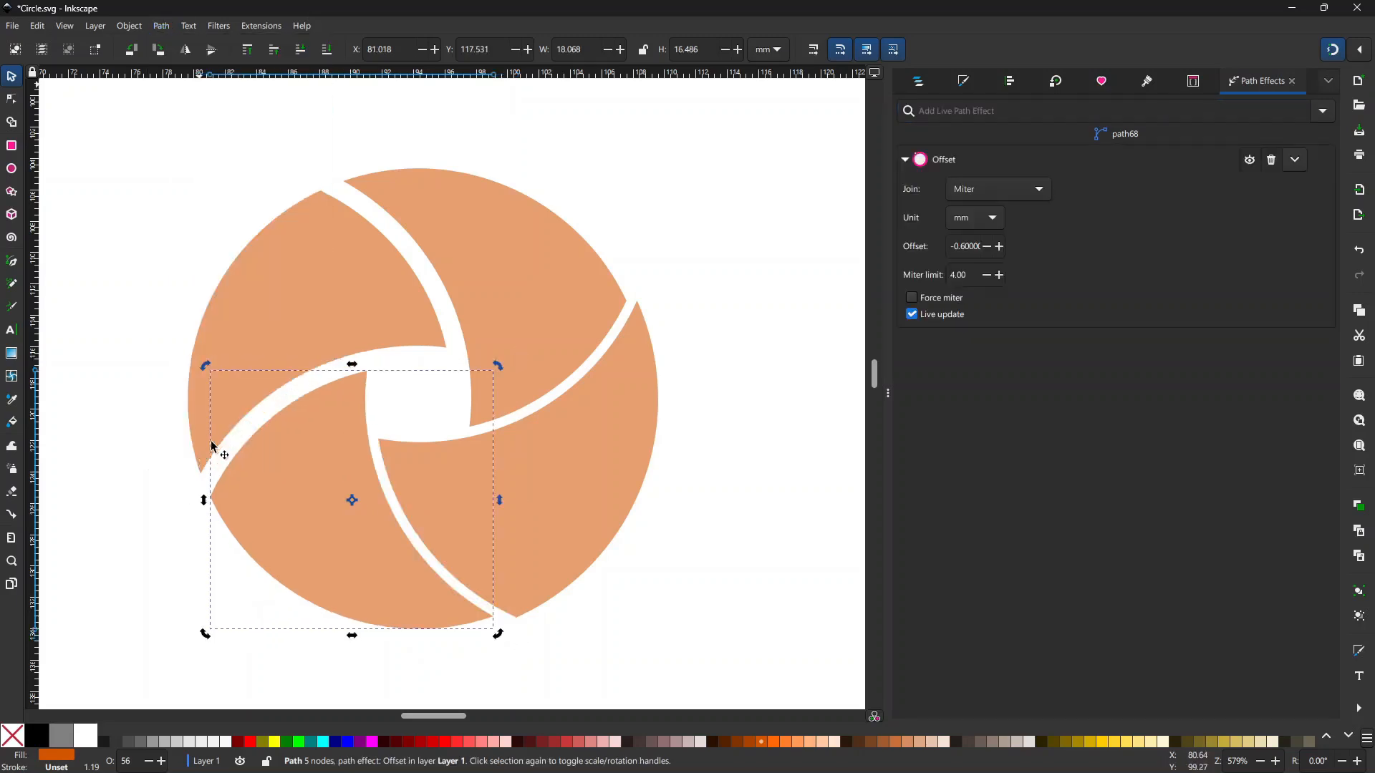
Paste the copied Offset path effect onto the lower-right segment and clear the selection
left_click(420, 495)
left_click(162, 26)
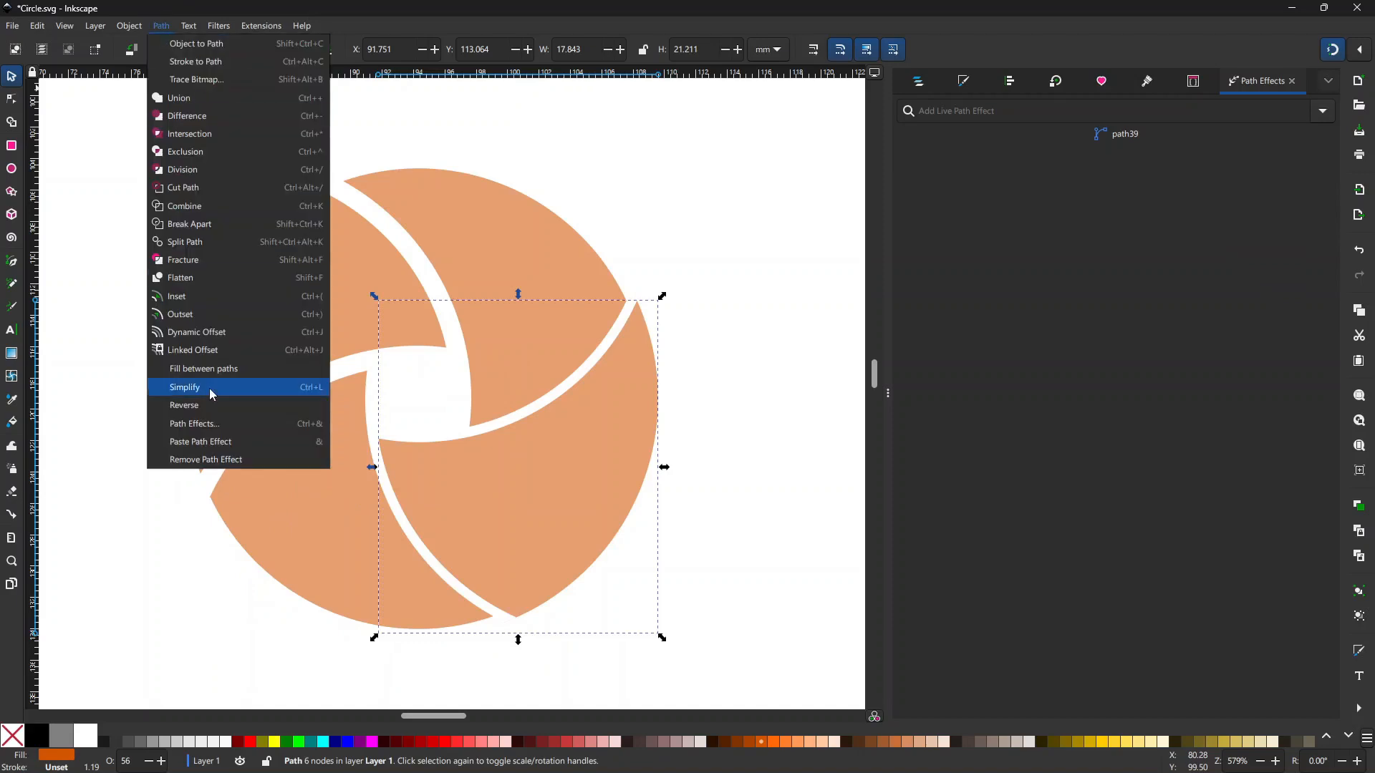
left_click(202, 442)
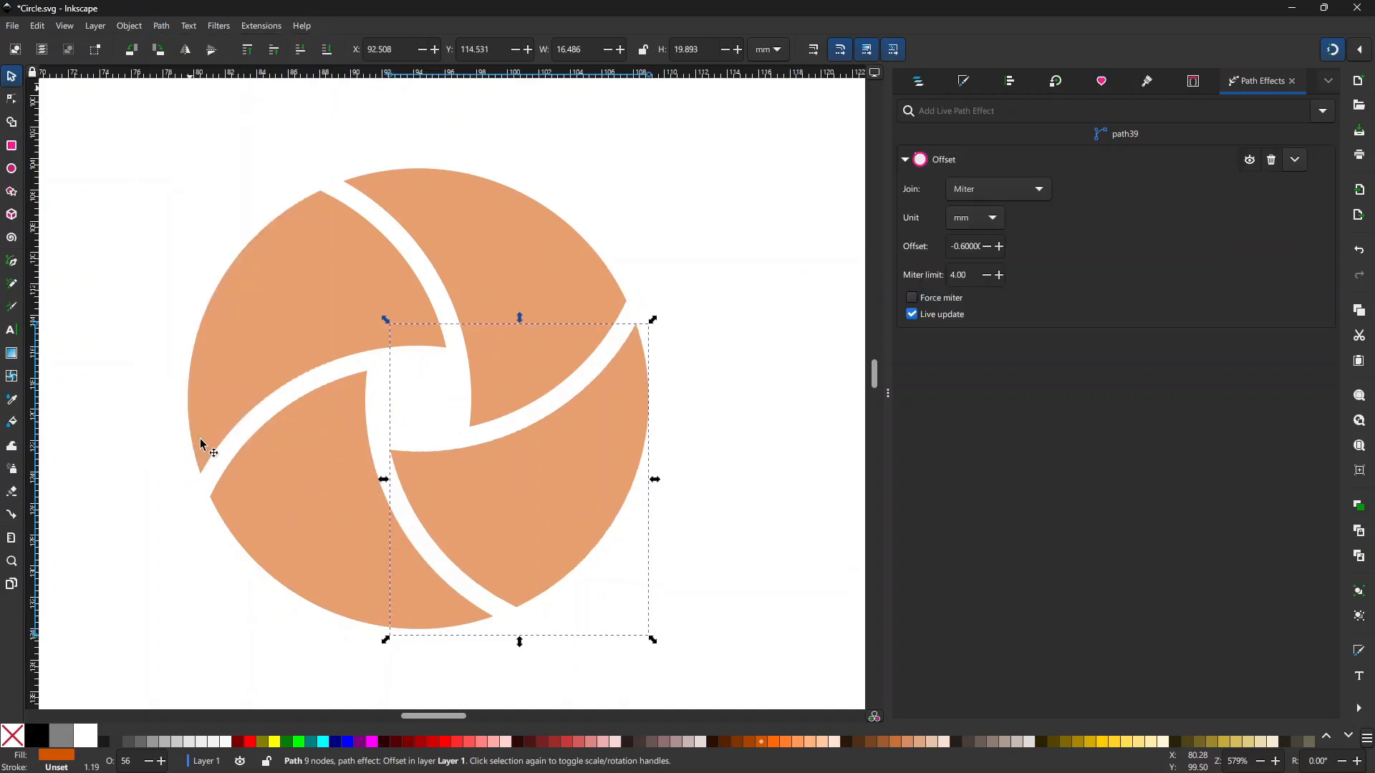
left_click(775, 295)
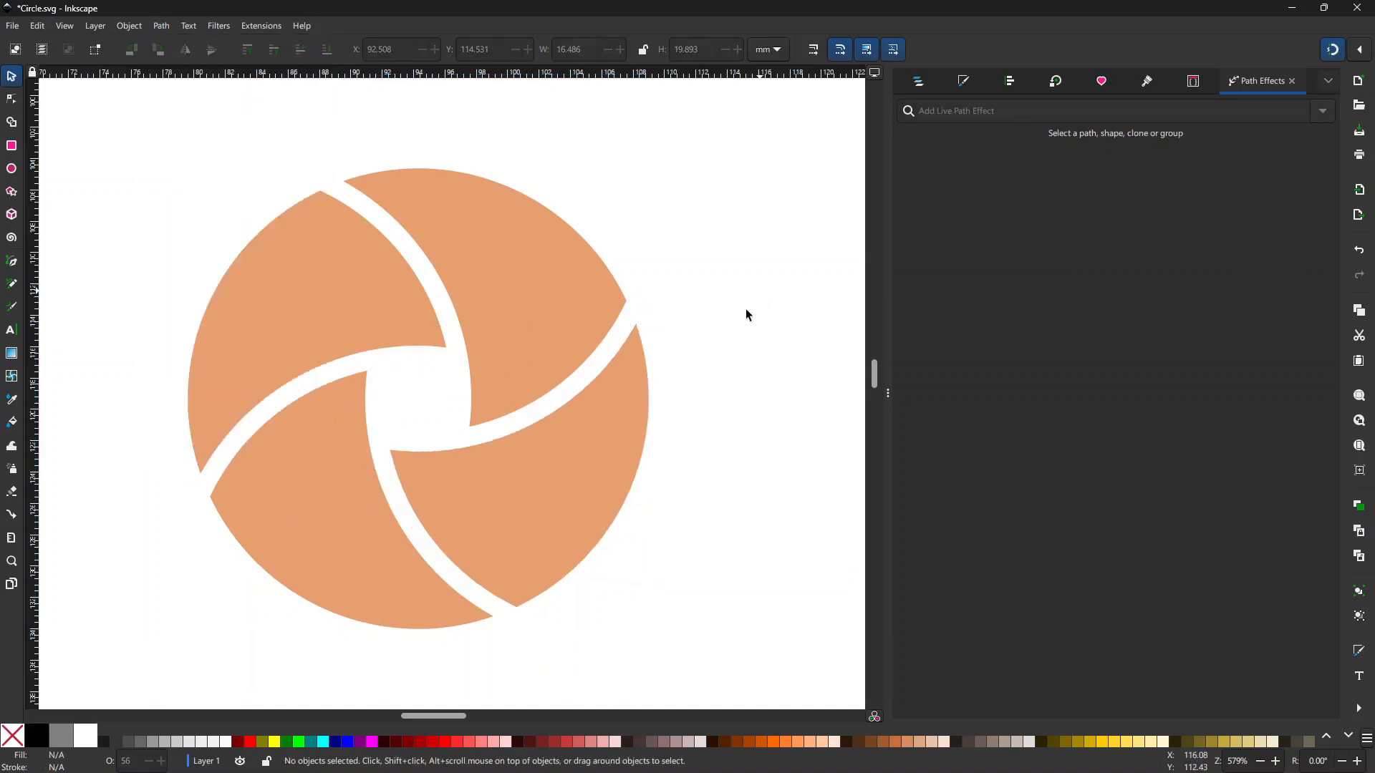
key("z")
left_click(499, 364, "shift")
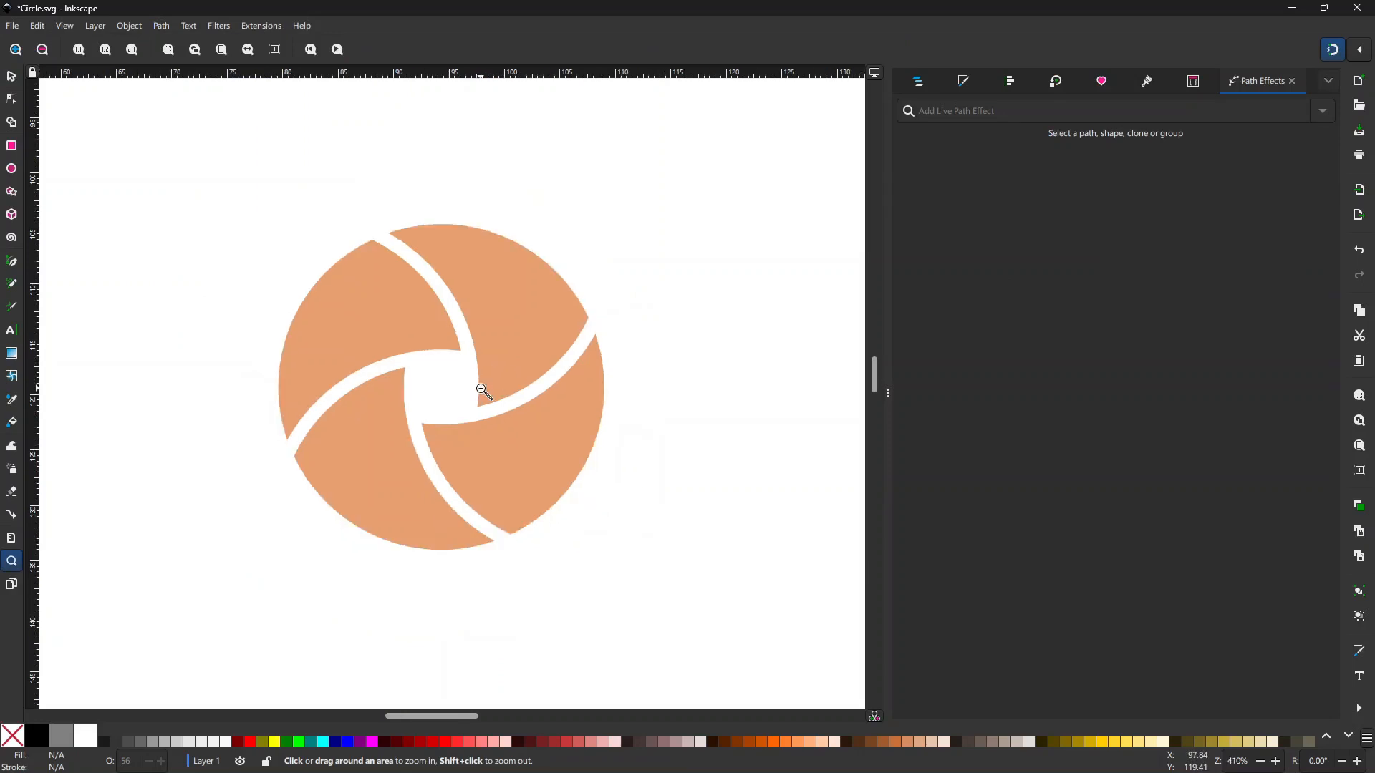
left_click(477, 393, "shift")
left_click(476, 393, "shift")
left_click(490, 399)
left_click(507, 411)
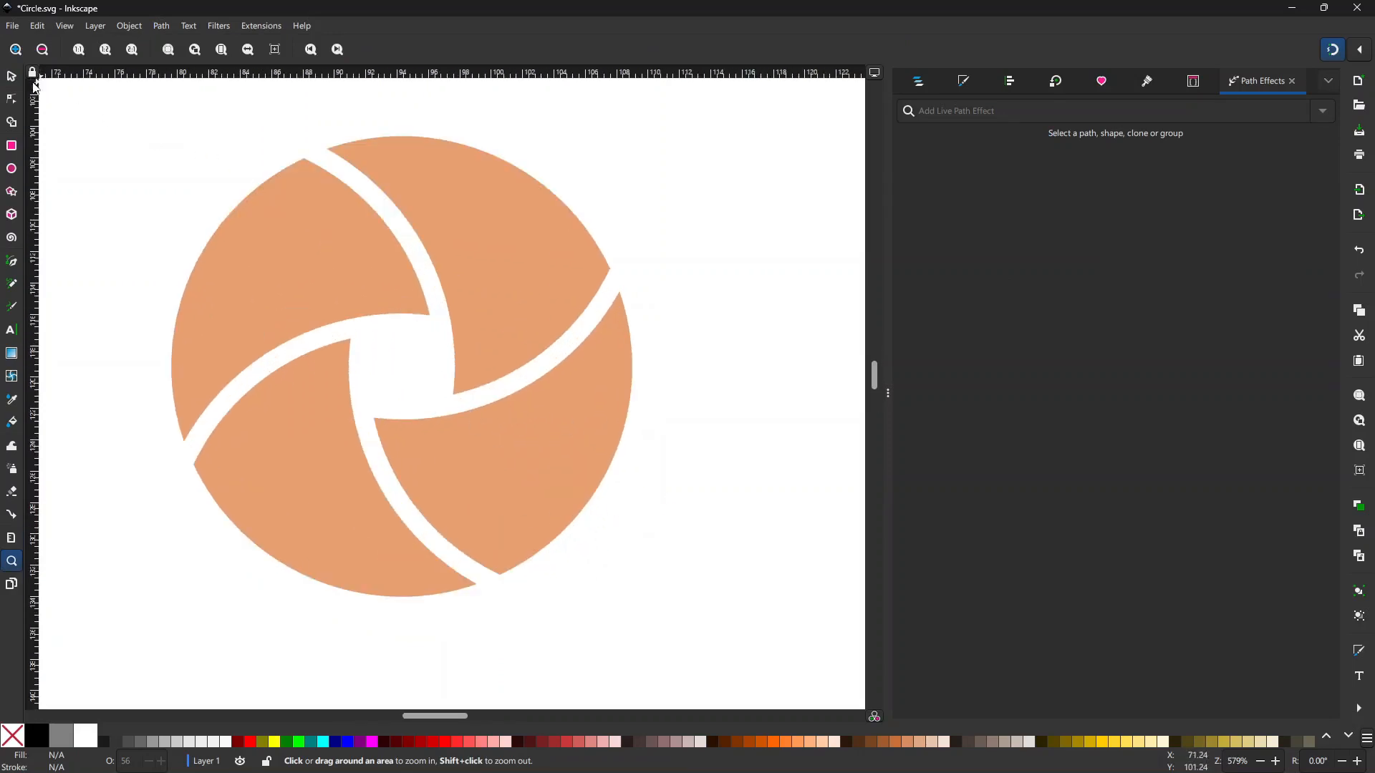
Try a diagonal orange-to-transparent linear gradient on the upper-right segment, reverse its direction, and undo it
left_click(11, 76)
left_click(452, 263)
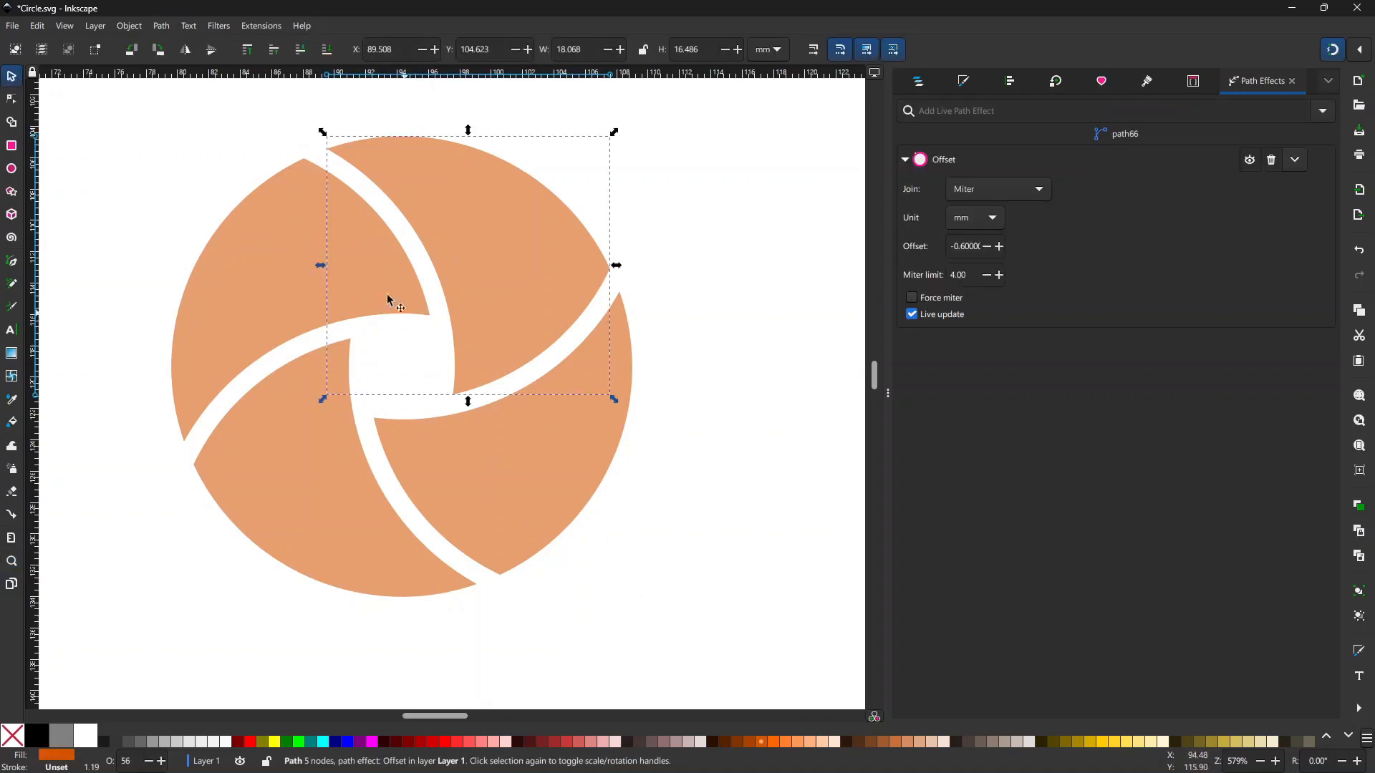
left_click(11, 353)
left_click_drag(366, 139, 558, 318)
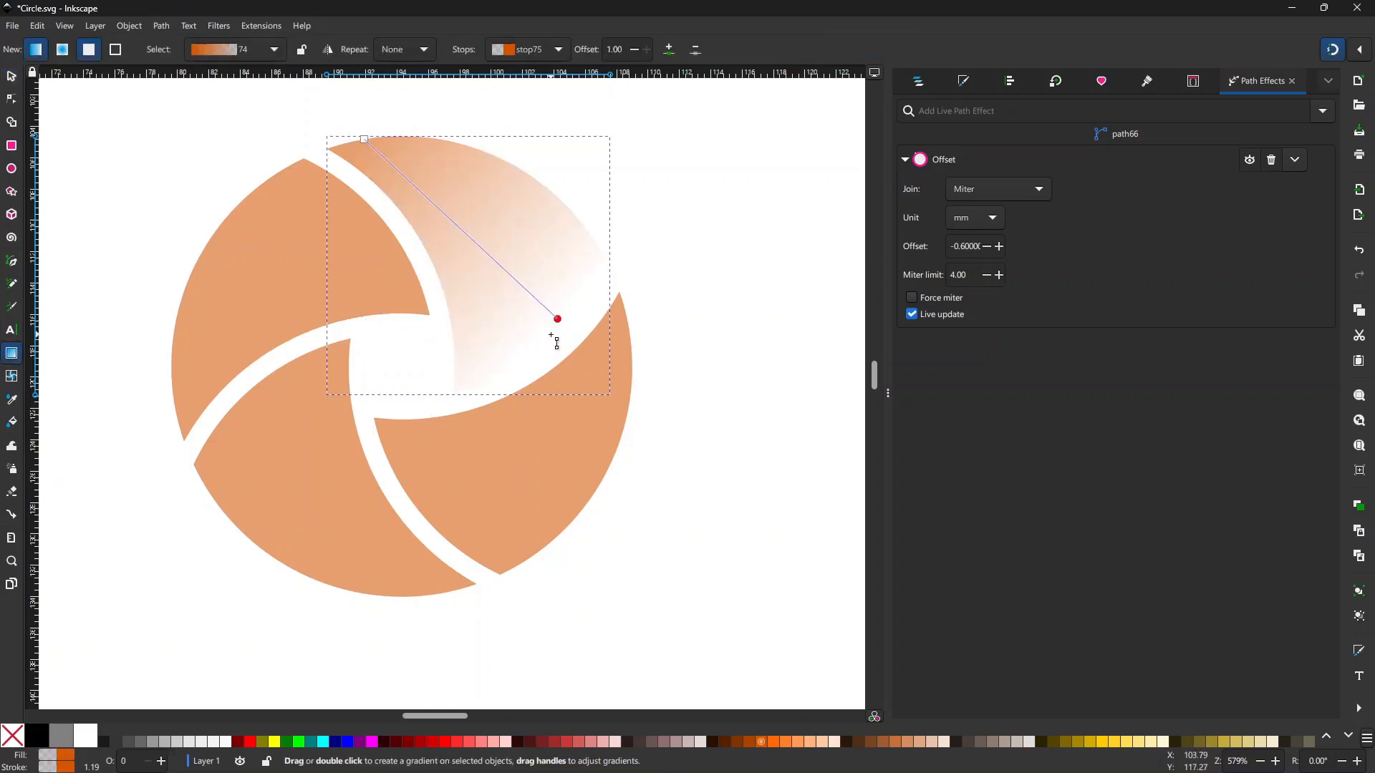
left_click_drag(510, 269, 366, 150)
left_click(11, 77)
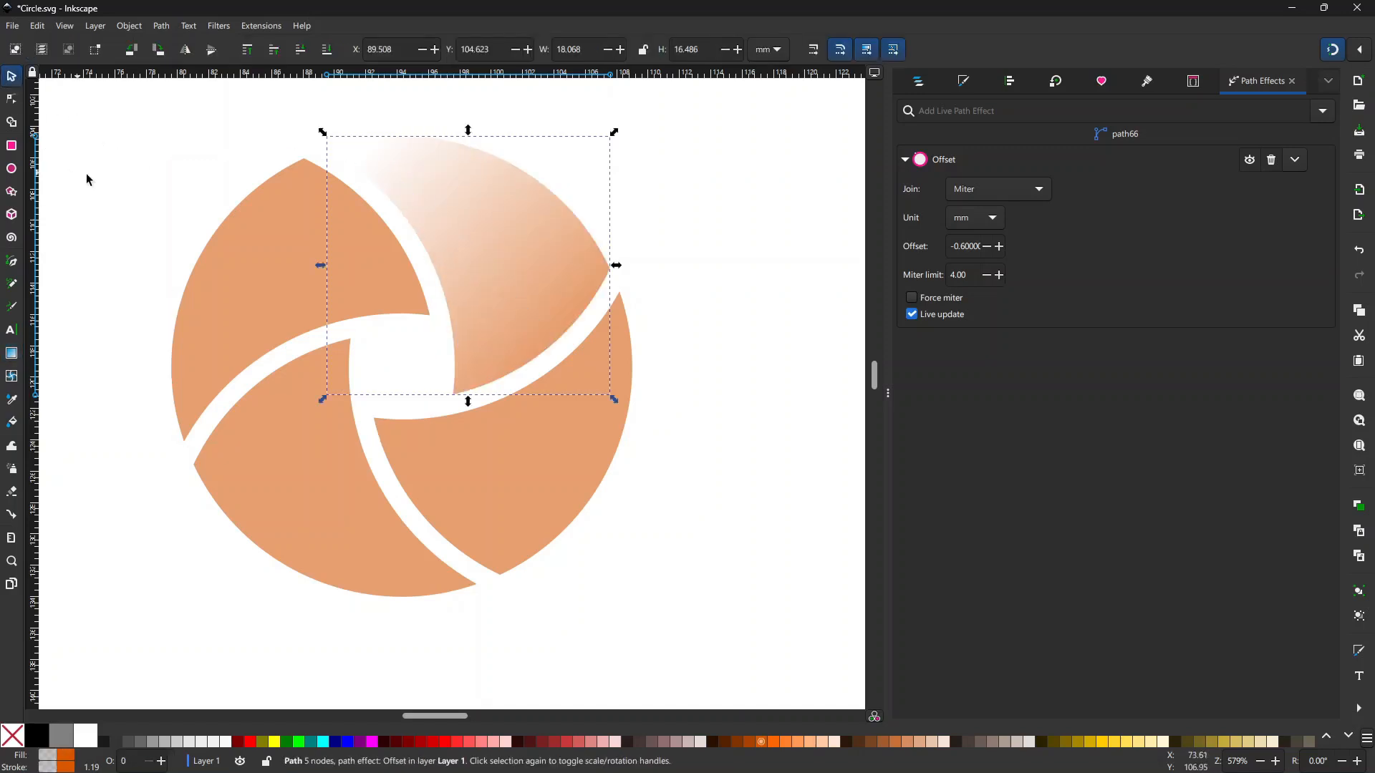
left_click(114, 186)
key("ctrl+z")
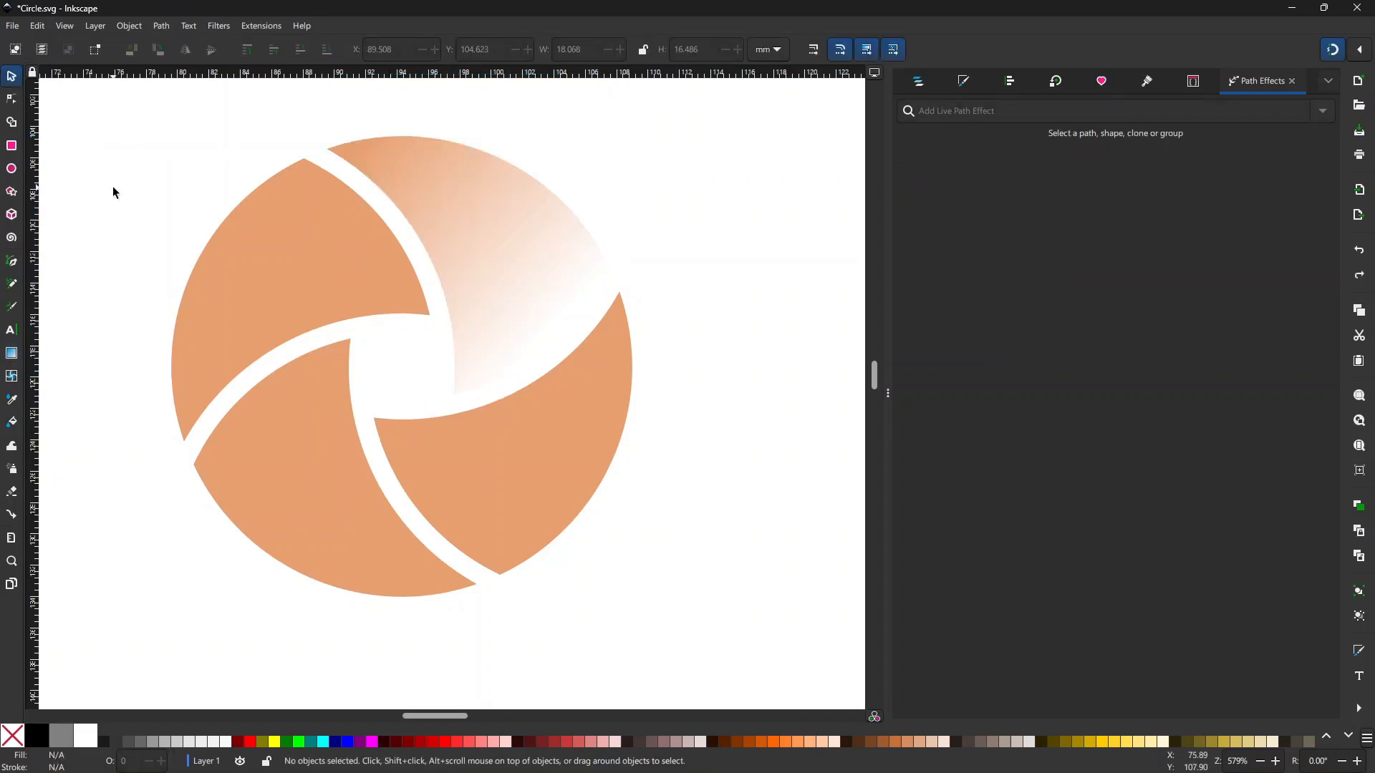
key("ctrl+z")
Fill the upper-right segment with pure red and raise the opacity of both upper segments to 100%
left_click(587, 293)
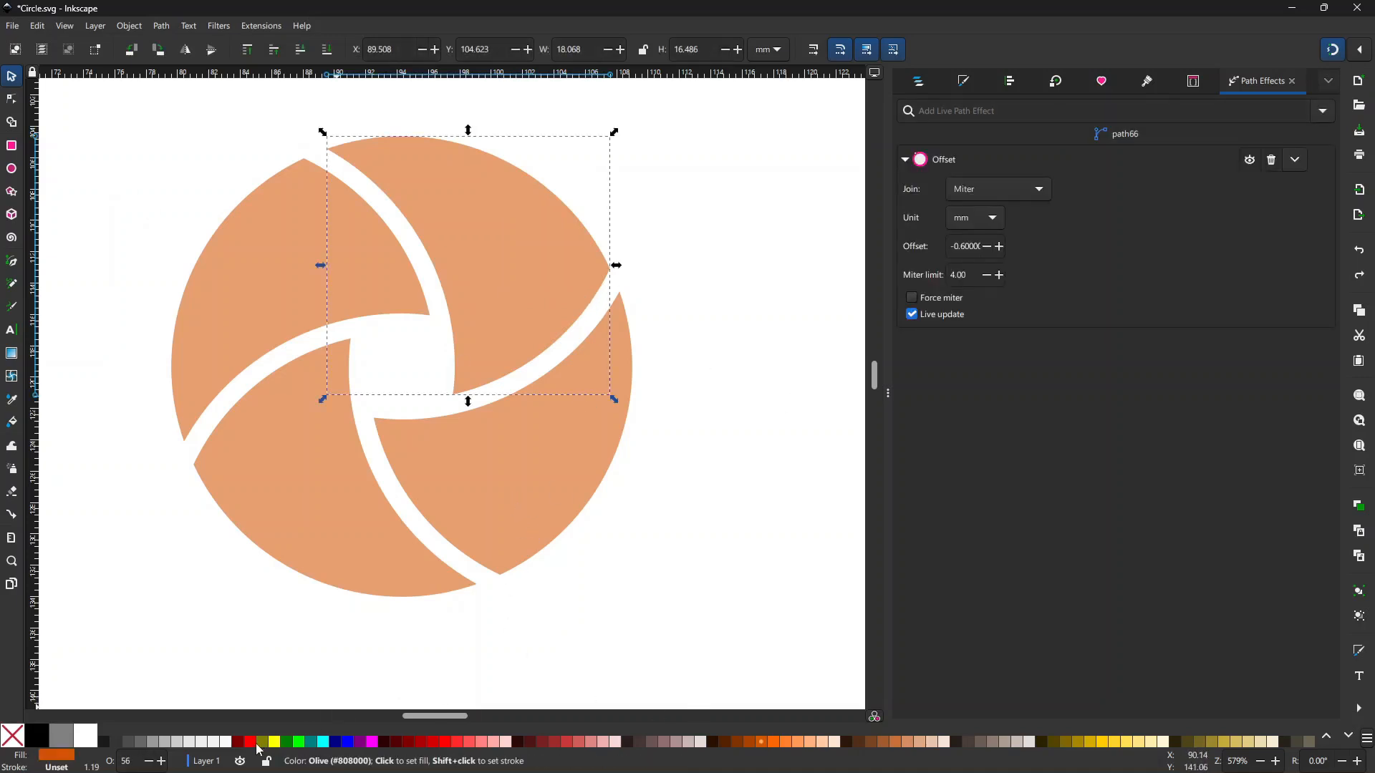
left_click(251, 742)
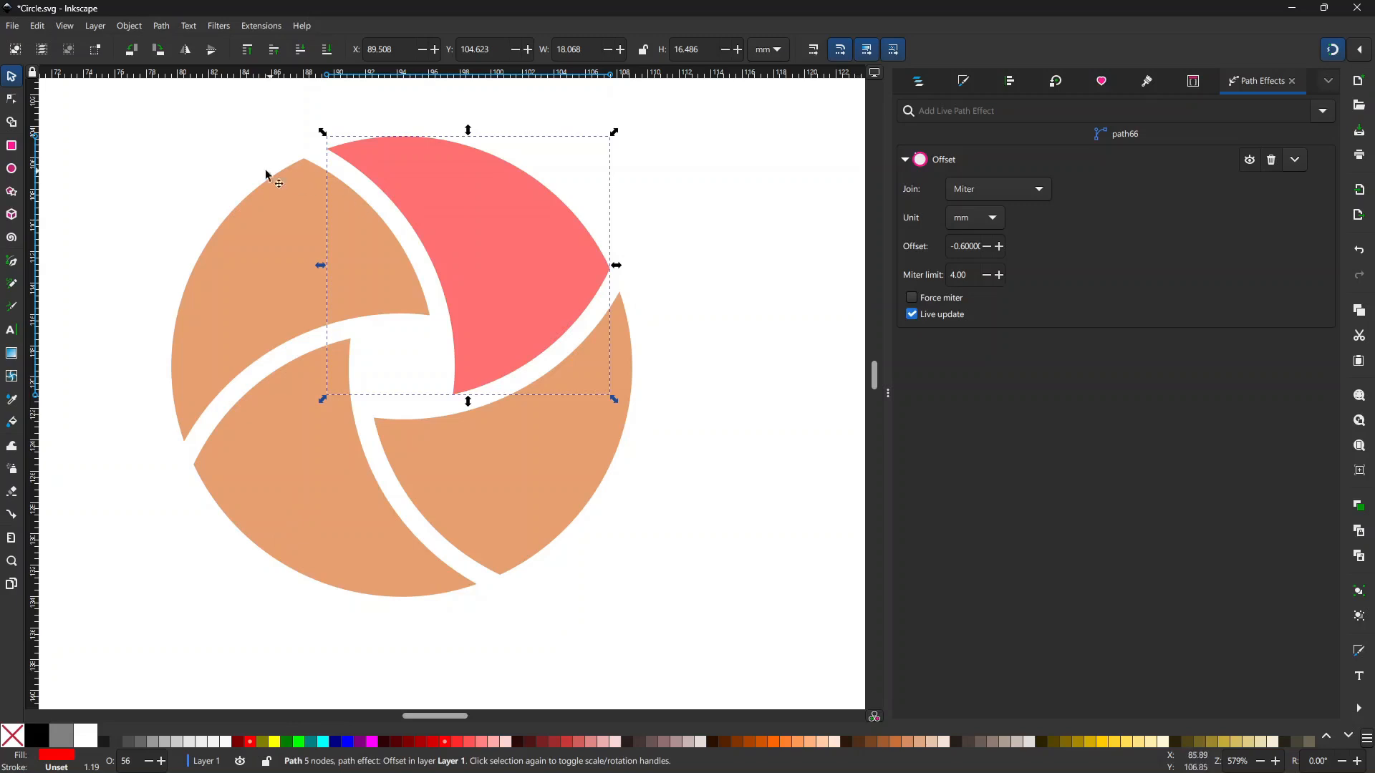
left_click_drag(154, 129, 708, 596)
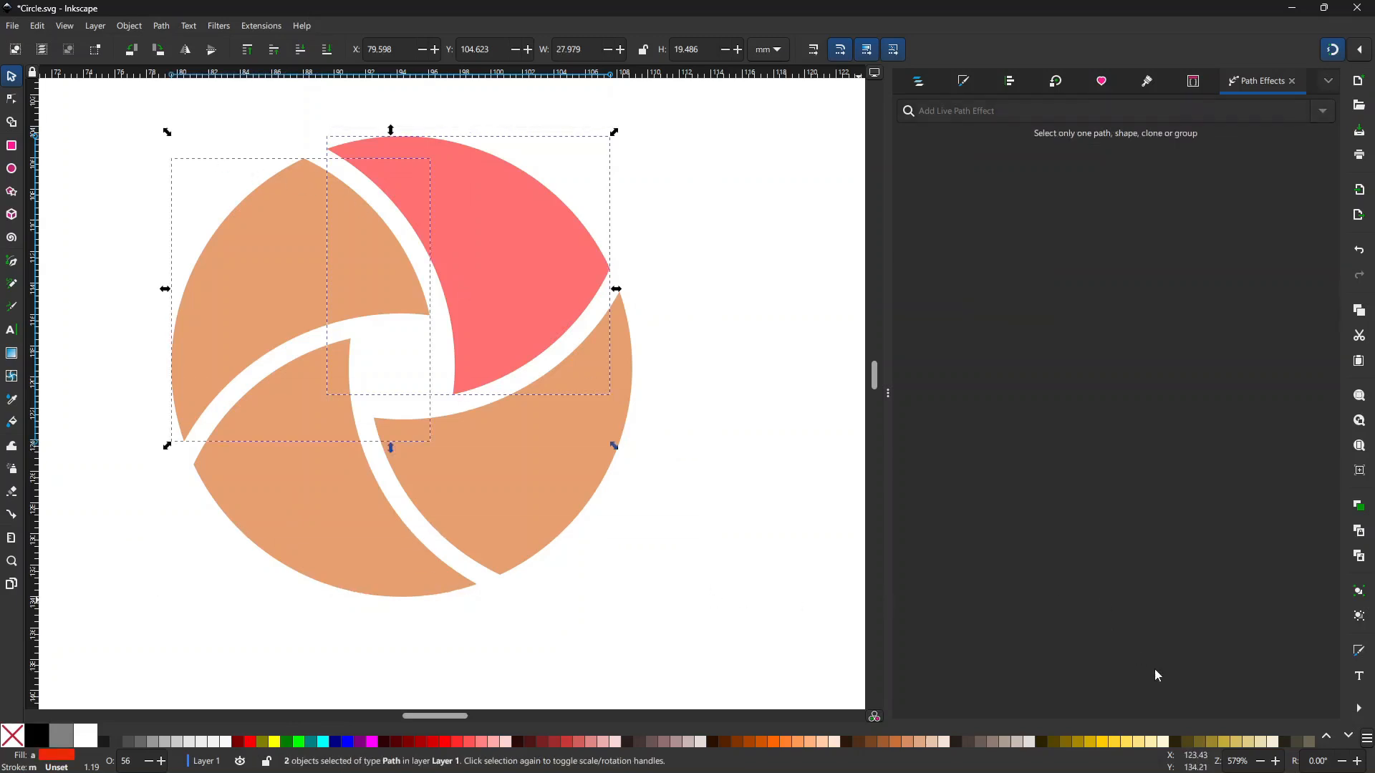
left_click(961, 81)
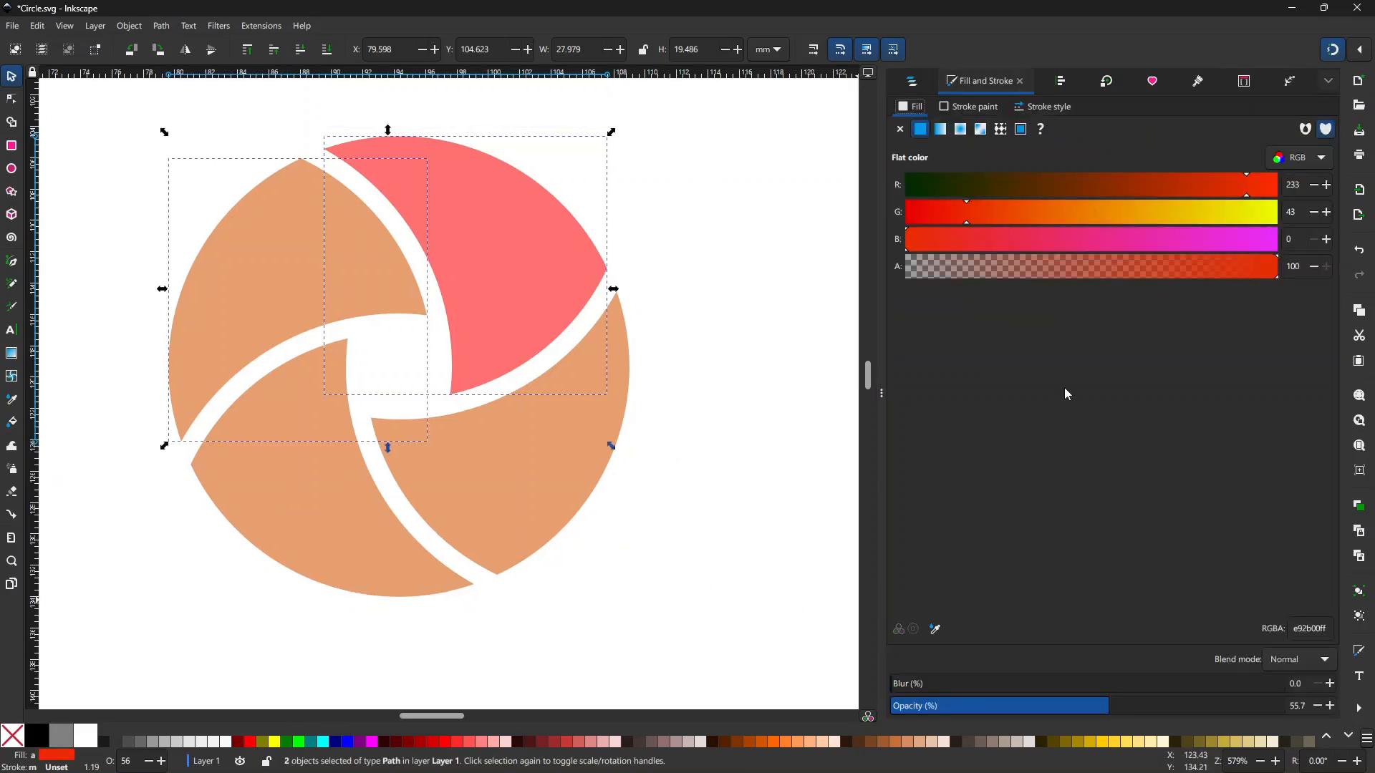
left_click_drag(1116, 710, 1330, 692)
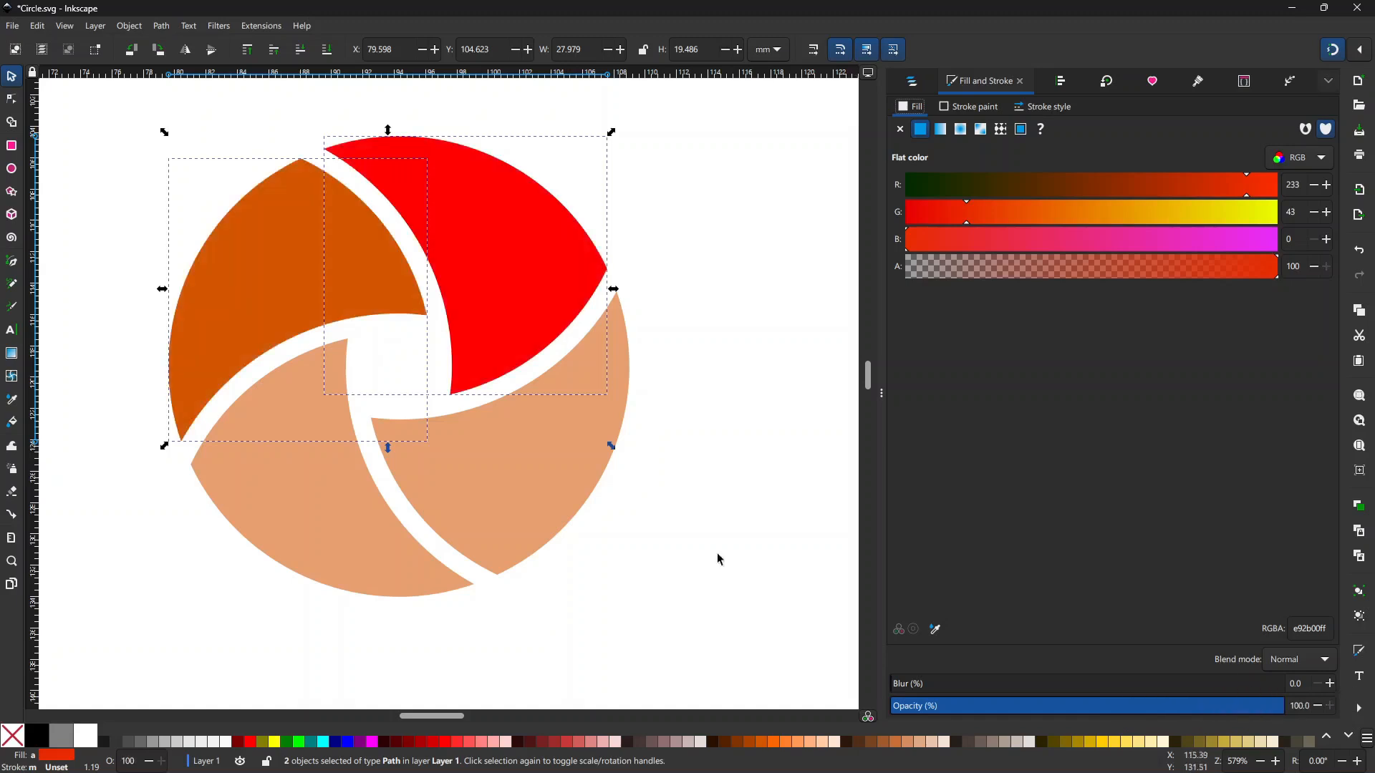
Raise the opacity of the two lower orange segments to 100%
left_click(550, 501)
left_click(328, 513, "shift")
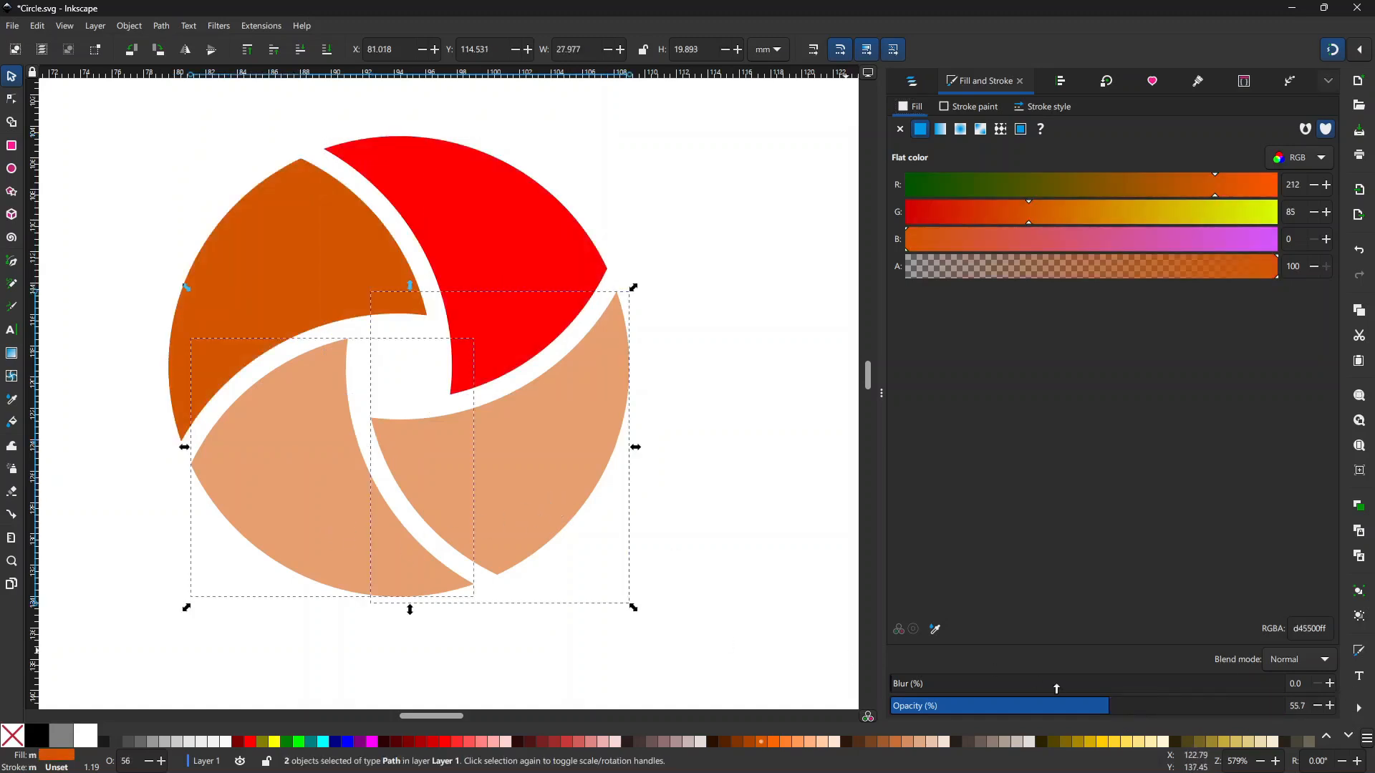
left_click_drag(1118, 709, 1289, 706)
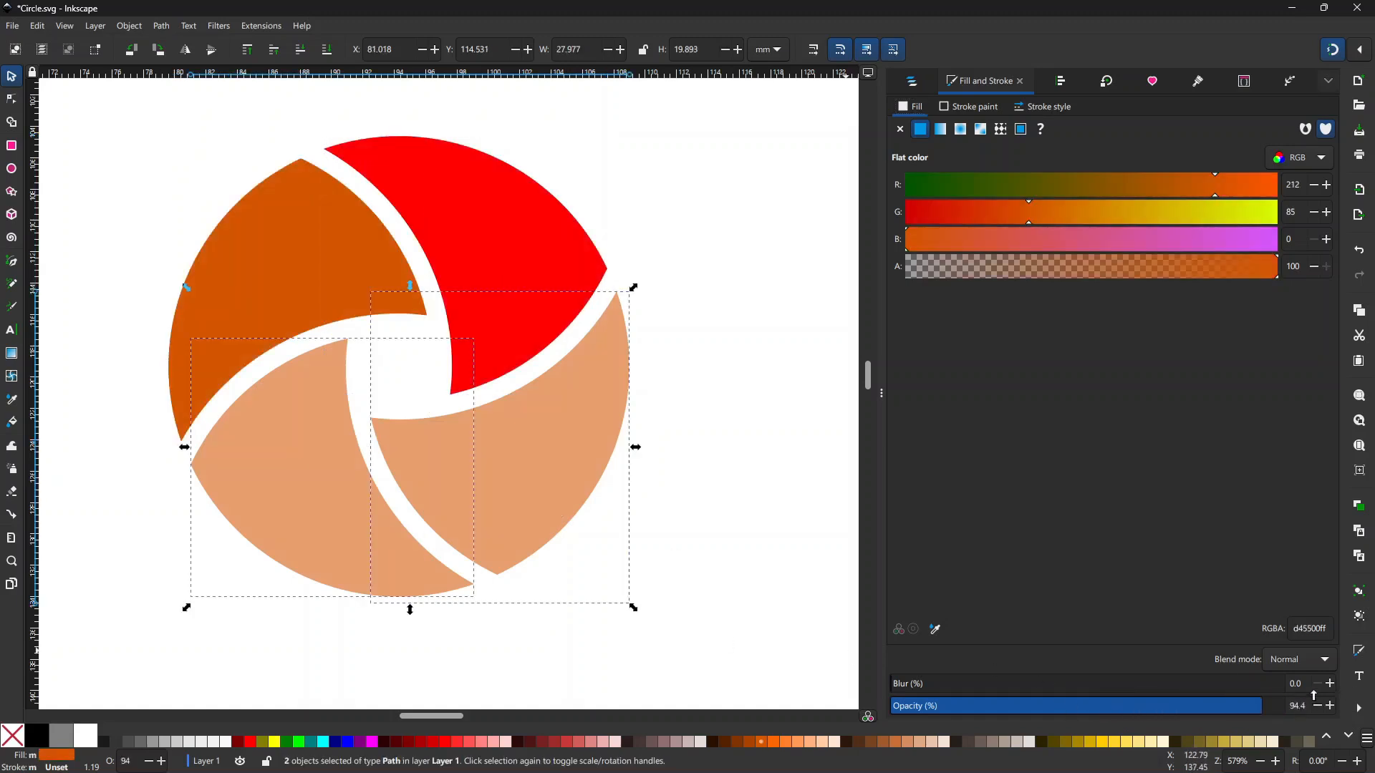
left_click(752, 322)
Fill the upper-left segment with flat green #2CA02C
left_click(525, 212)
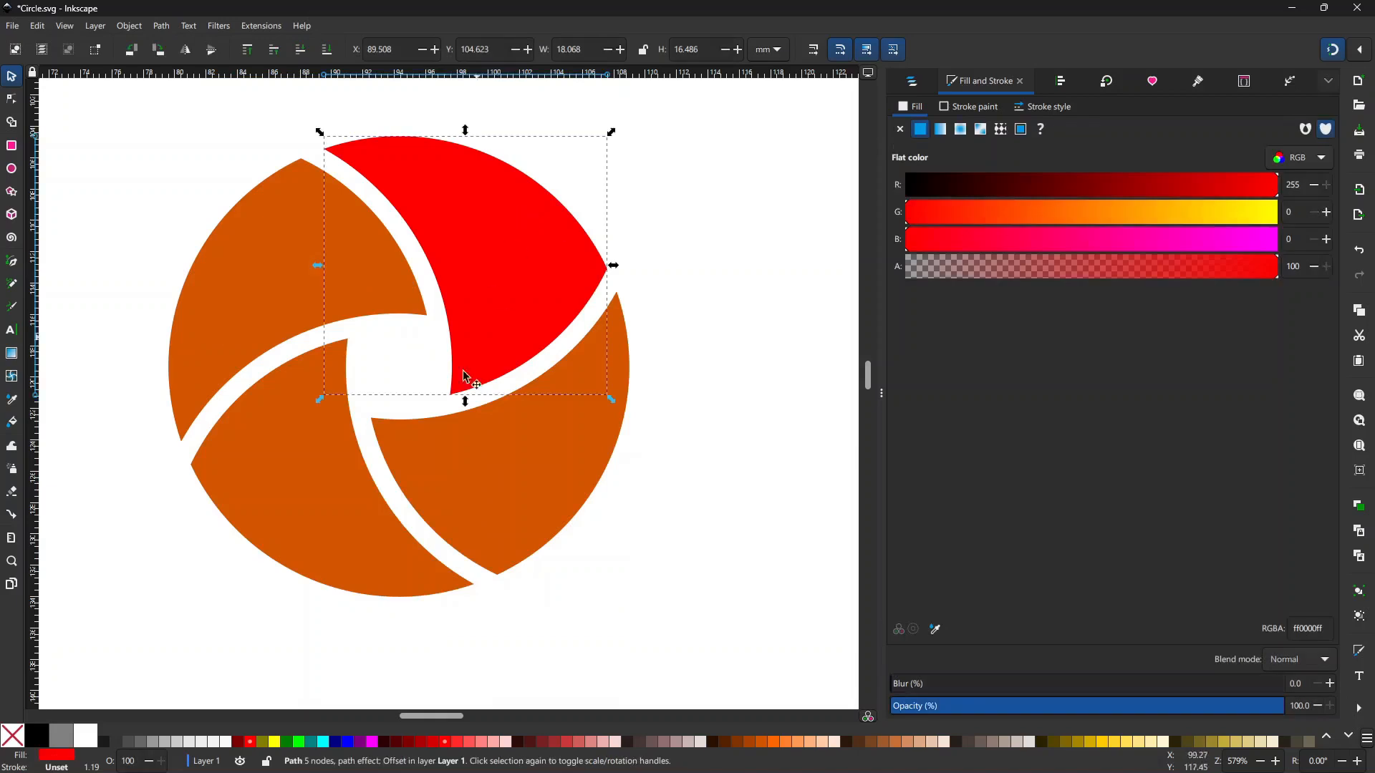
left_click(291, 251)
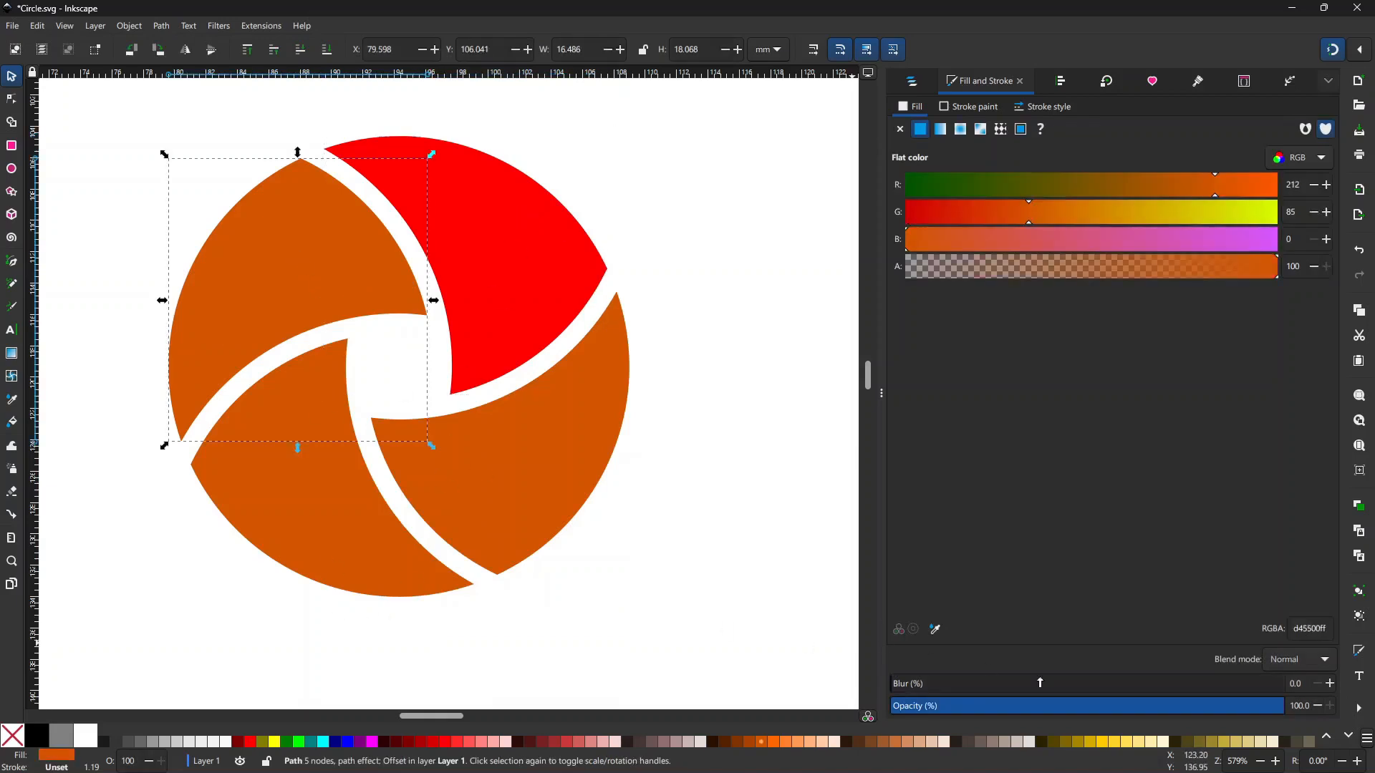
left_click(1348, 739)
left_click(982, 743)
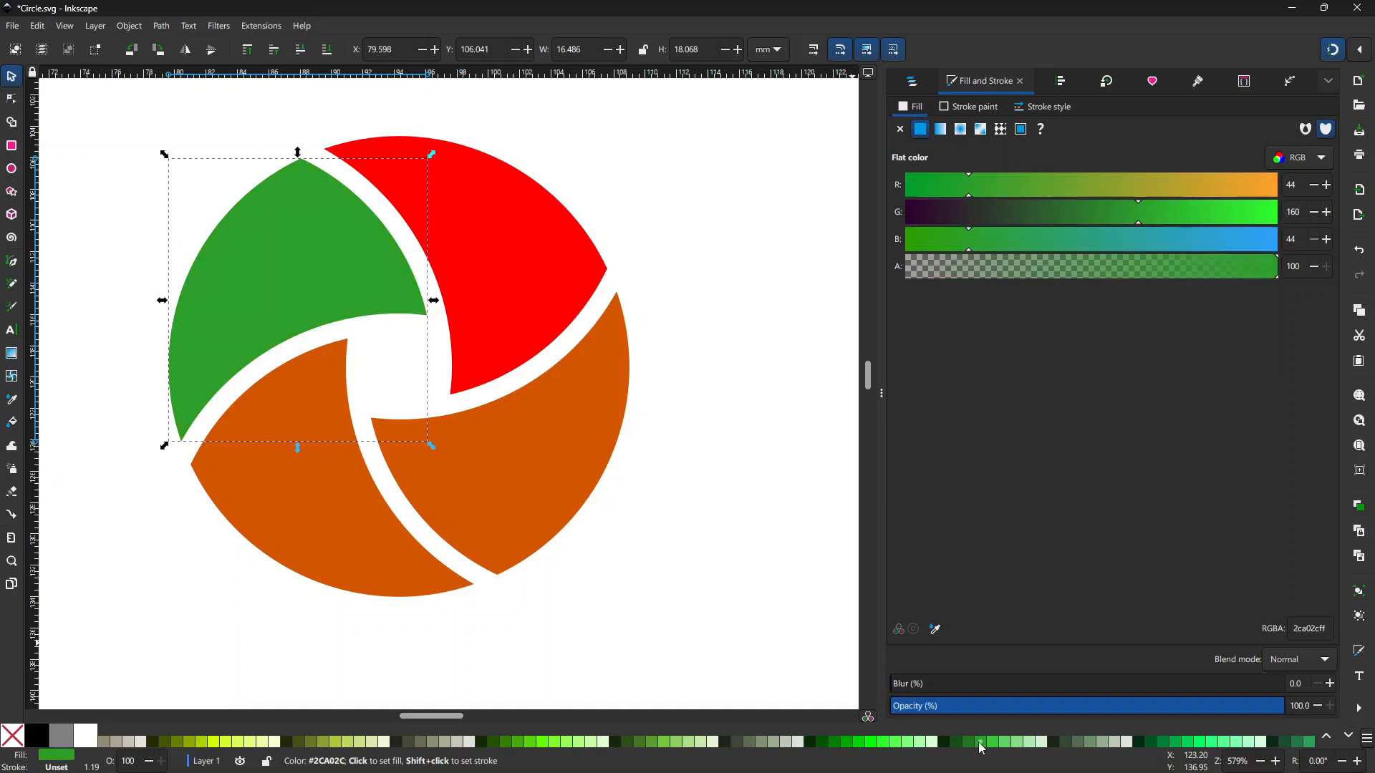
Fill the lower-left segment with flat blue #0055D4
left_click(351, 555)
left_click(1327, 738)
left_click(1327, 738)
left_click(1327, 738)
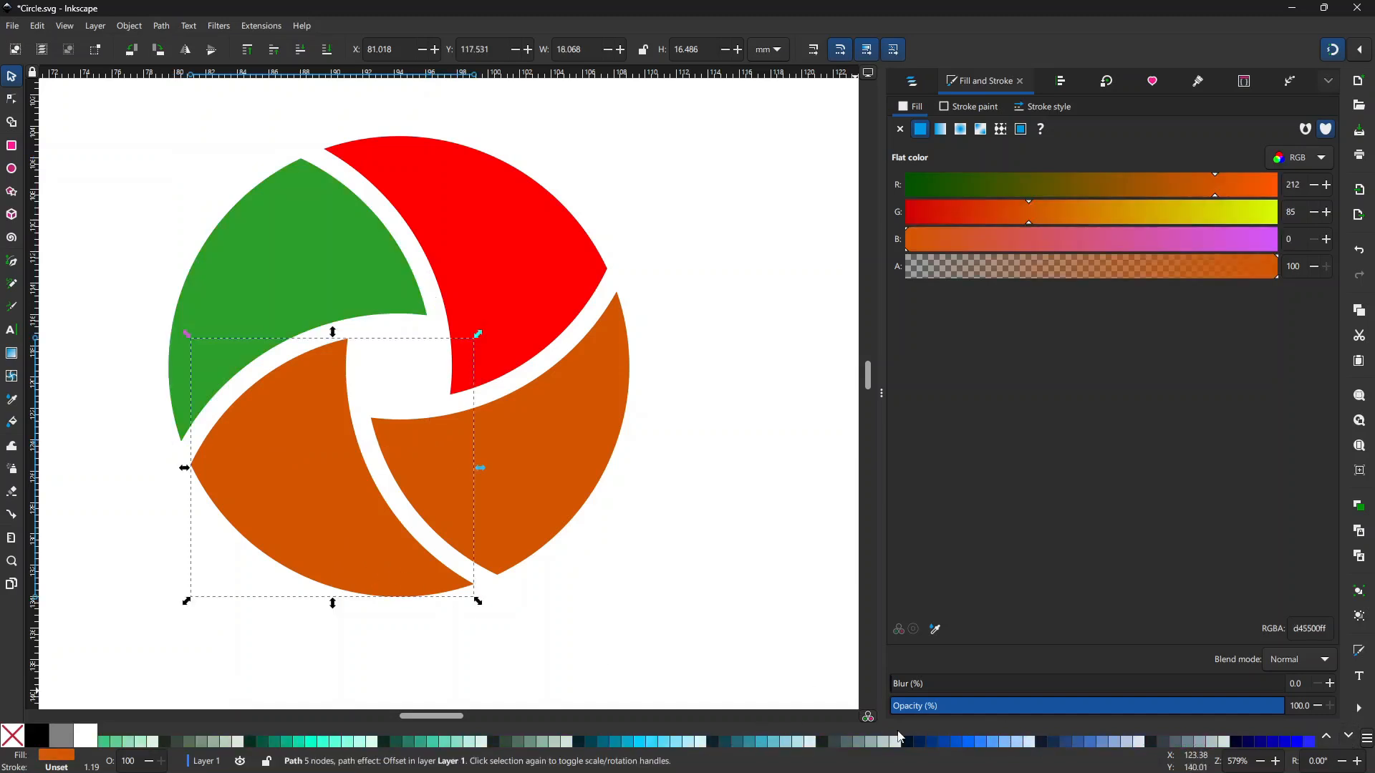
left_click(956, 742)
Fill the lower-right segment with flat yellow #FFCC00 and clear the selection
left_click(542, 453)
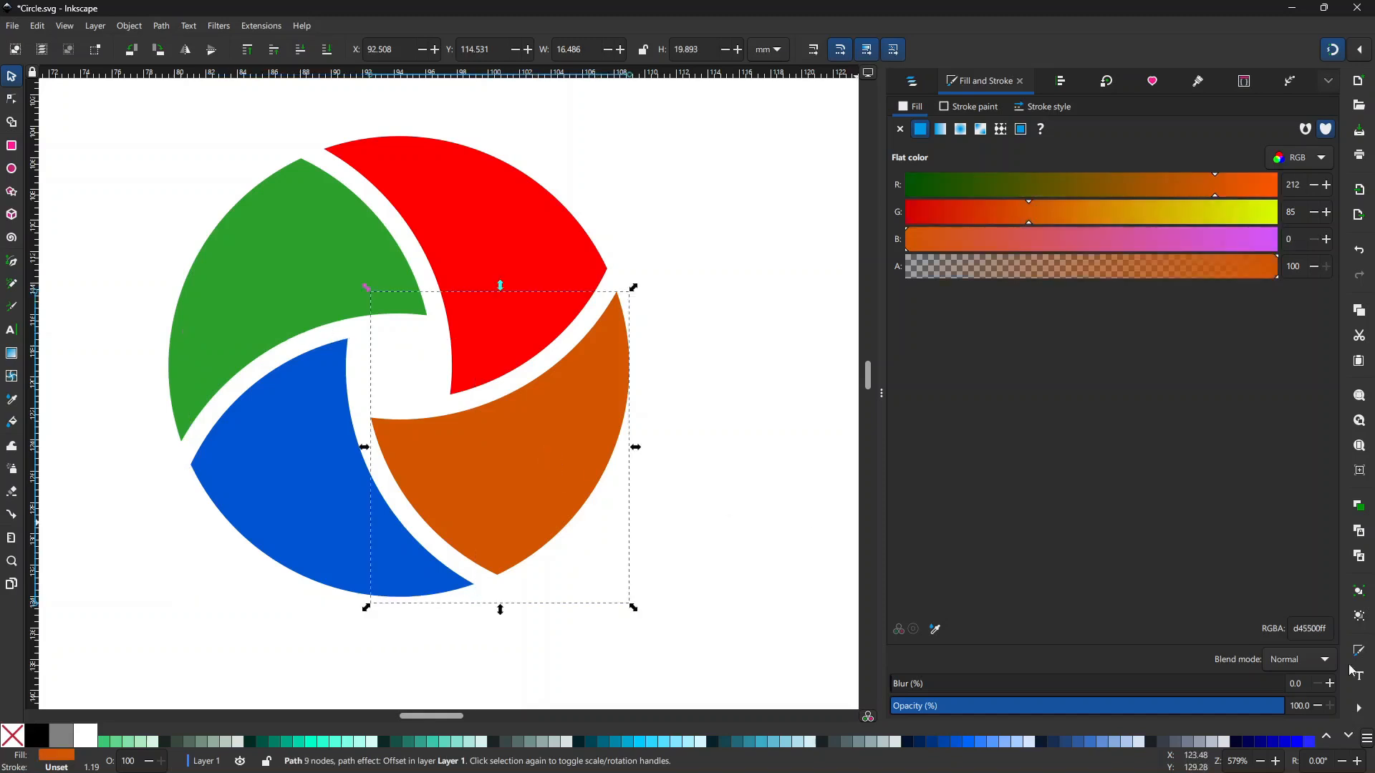
left_click(1327, 738)
left_click(1347, 739)
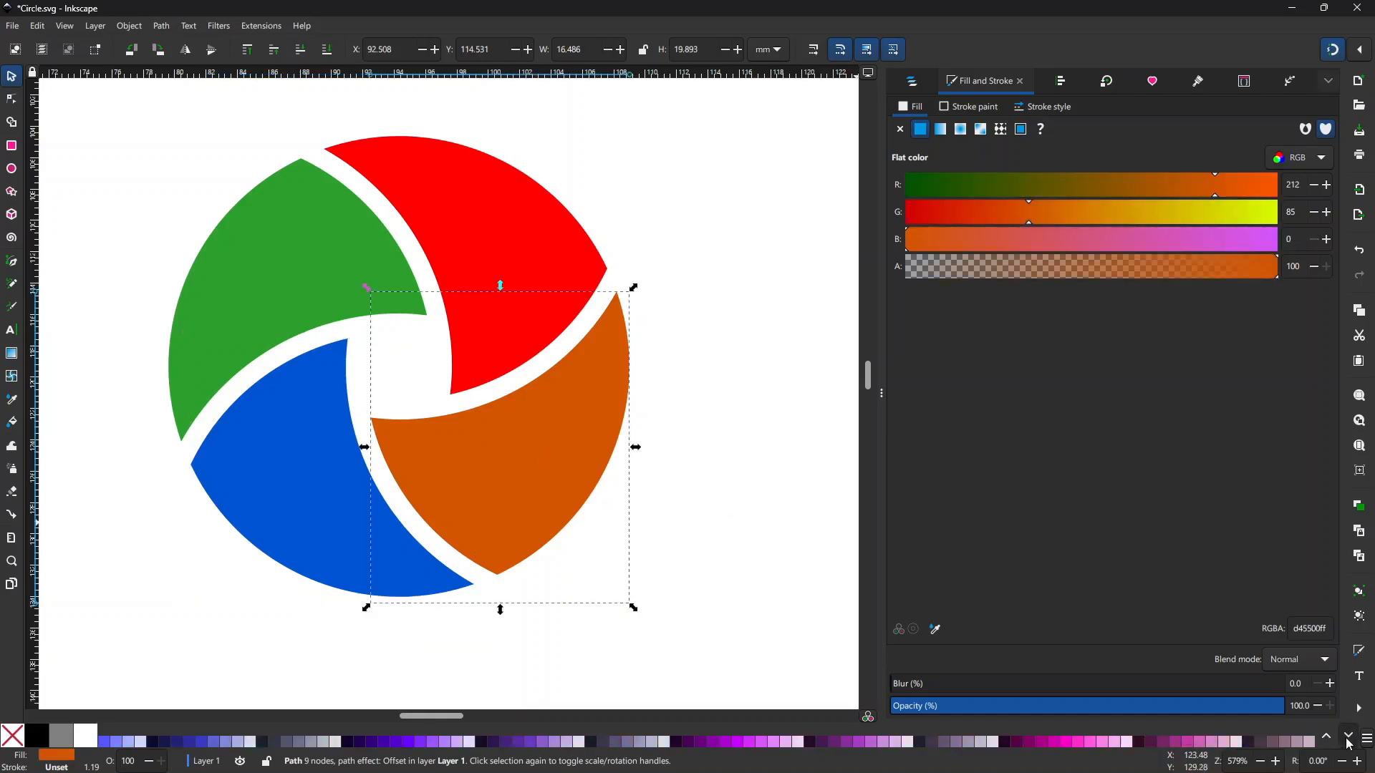
left_click(1348, 740)
left_click(1328, 739)
left_click(1328, 740)
left_click(1328, 740)
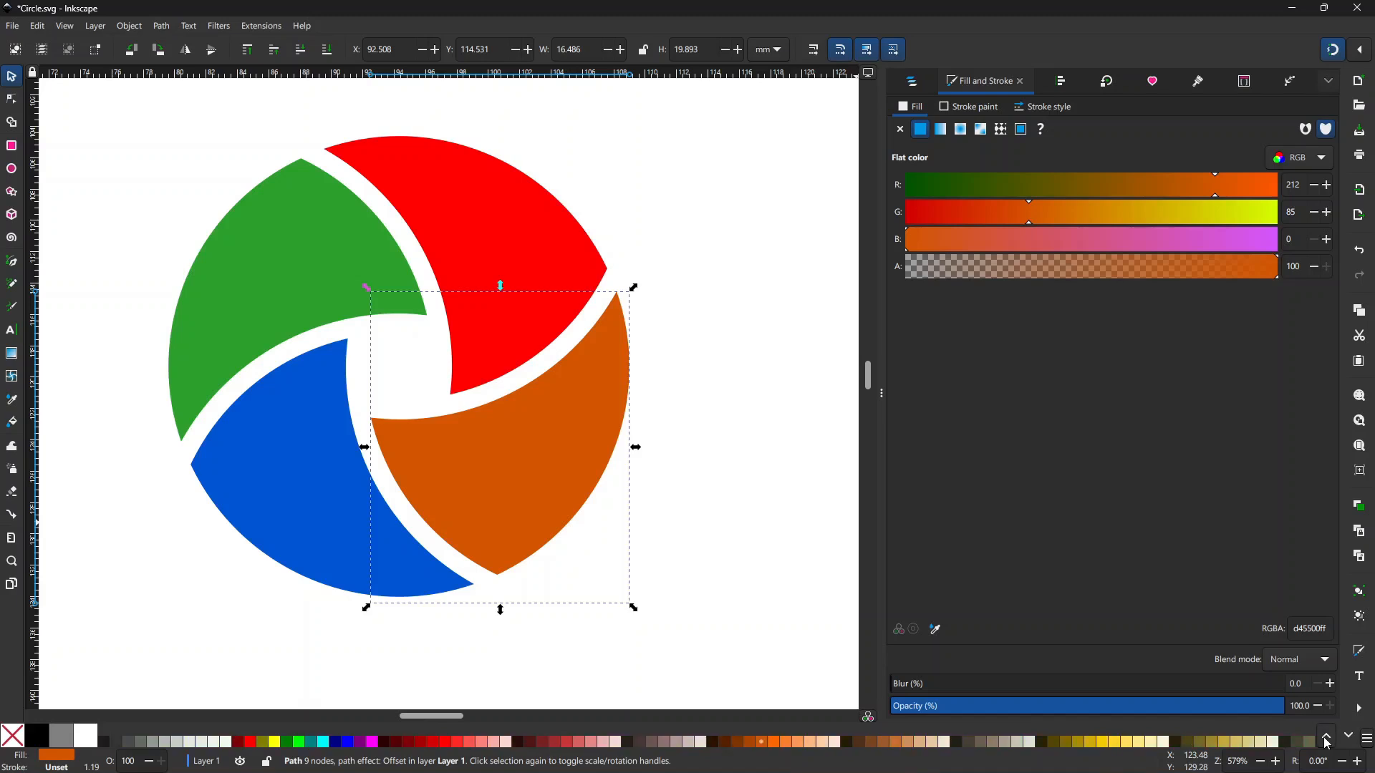
left_click(1104, 742)
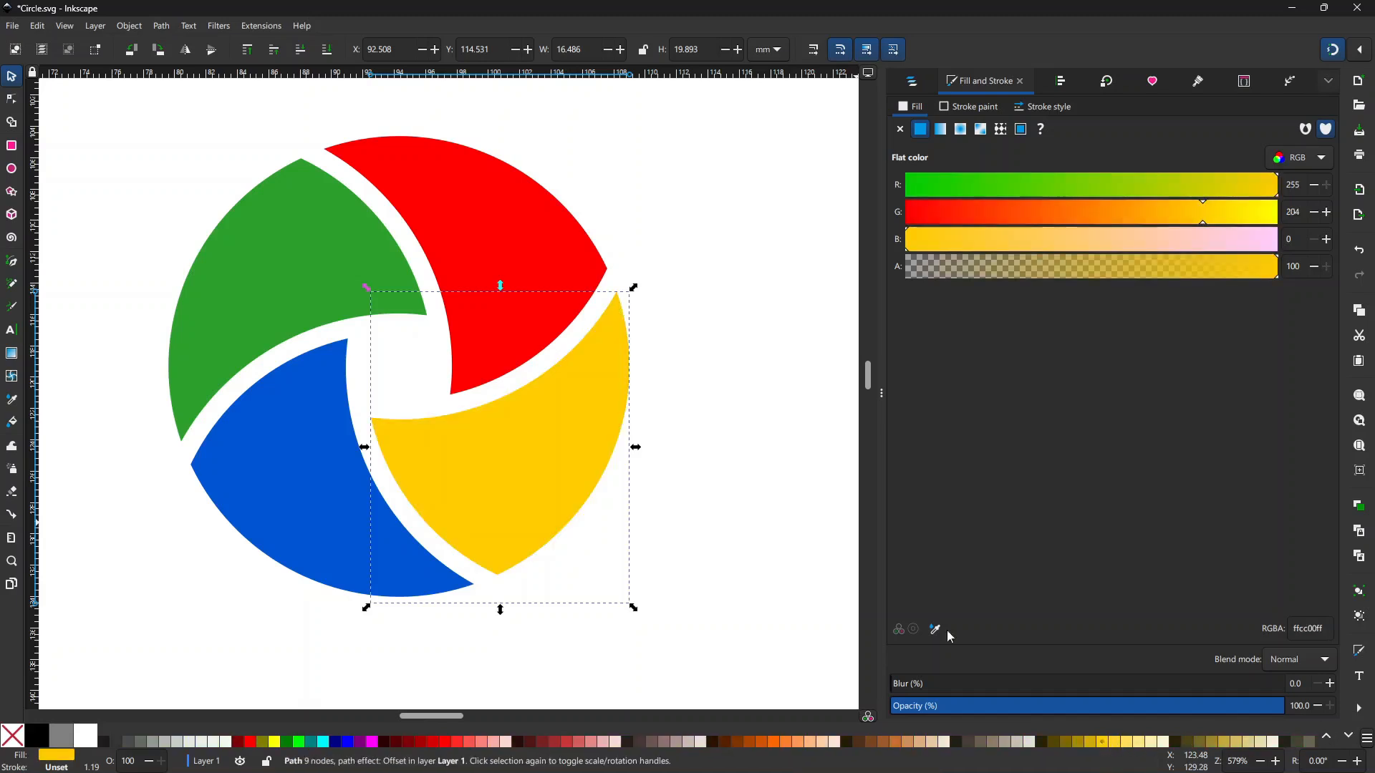
key("Escape")
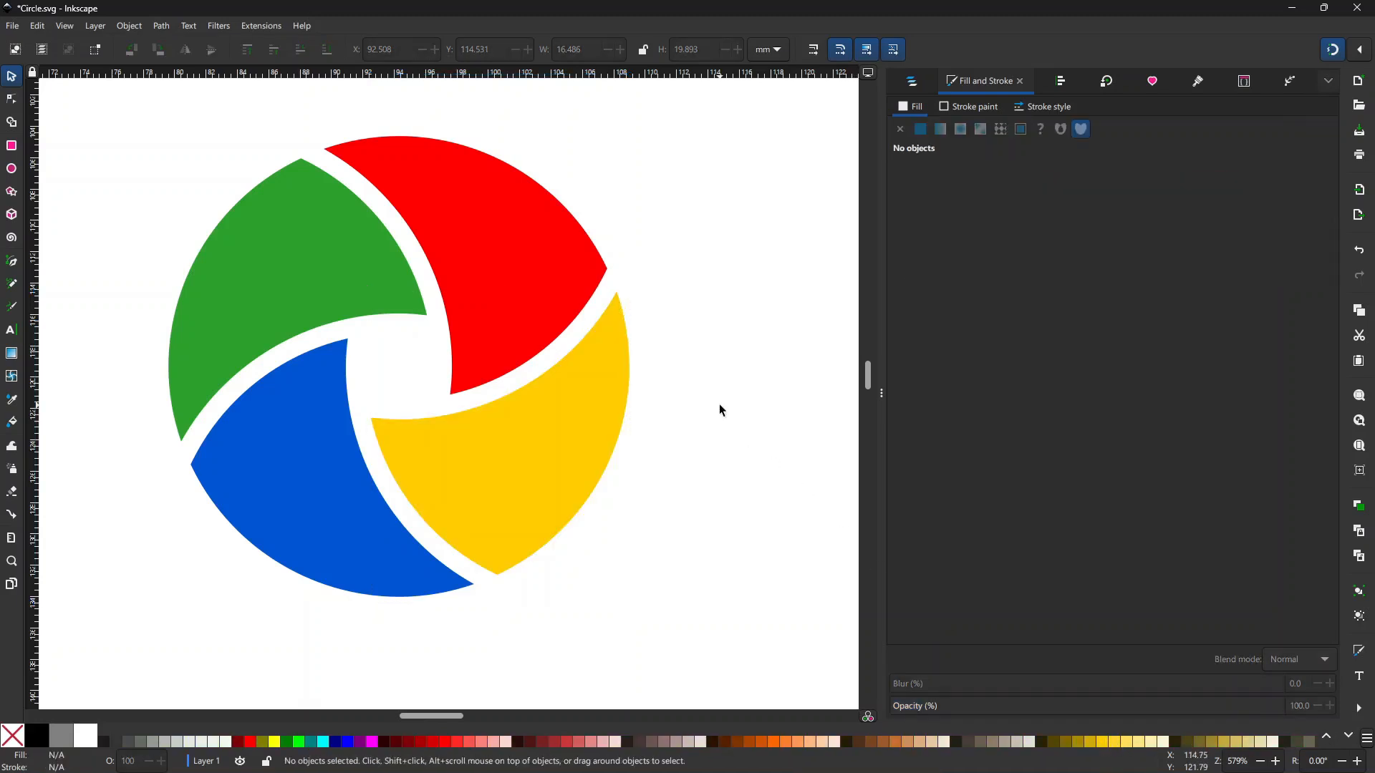
Give the red segment a diagonal linear gradient from its upper-left tip toward its lower-right edge, ending in maroon #800000
left_click(582, 264)
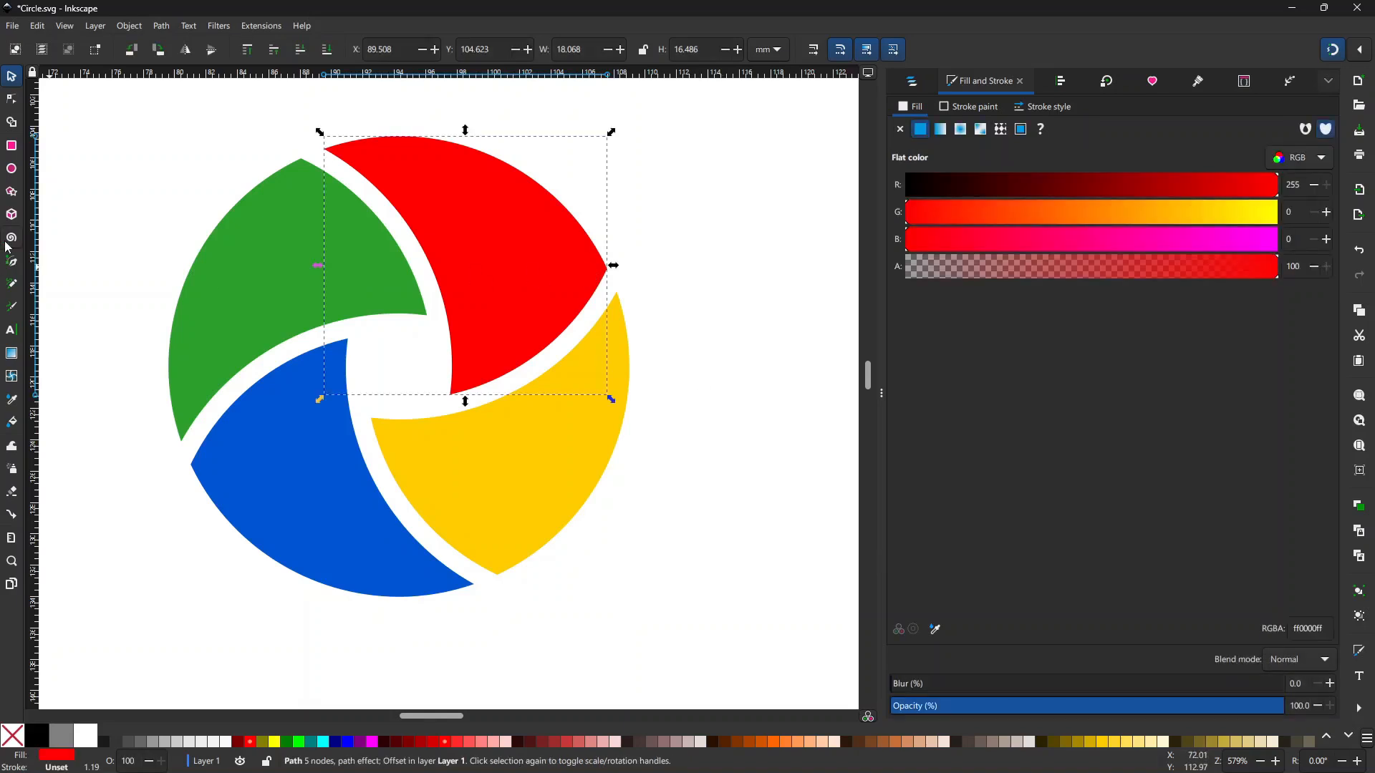
left_click(21, 352)
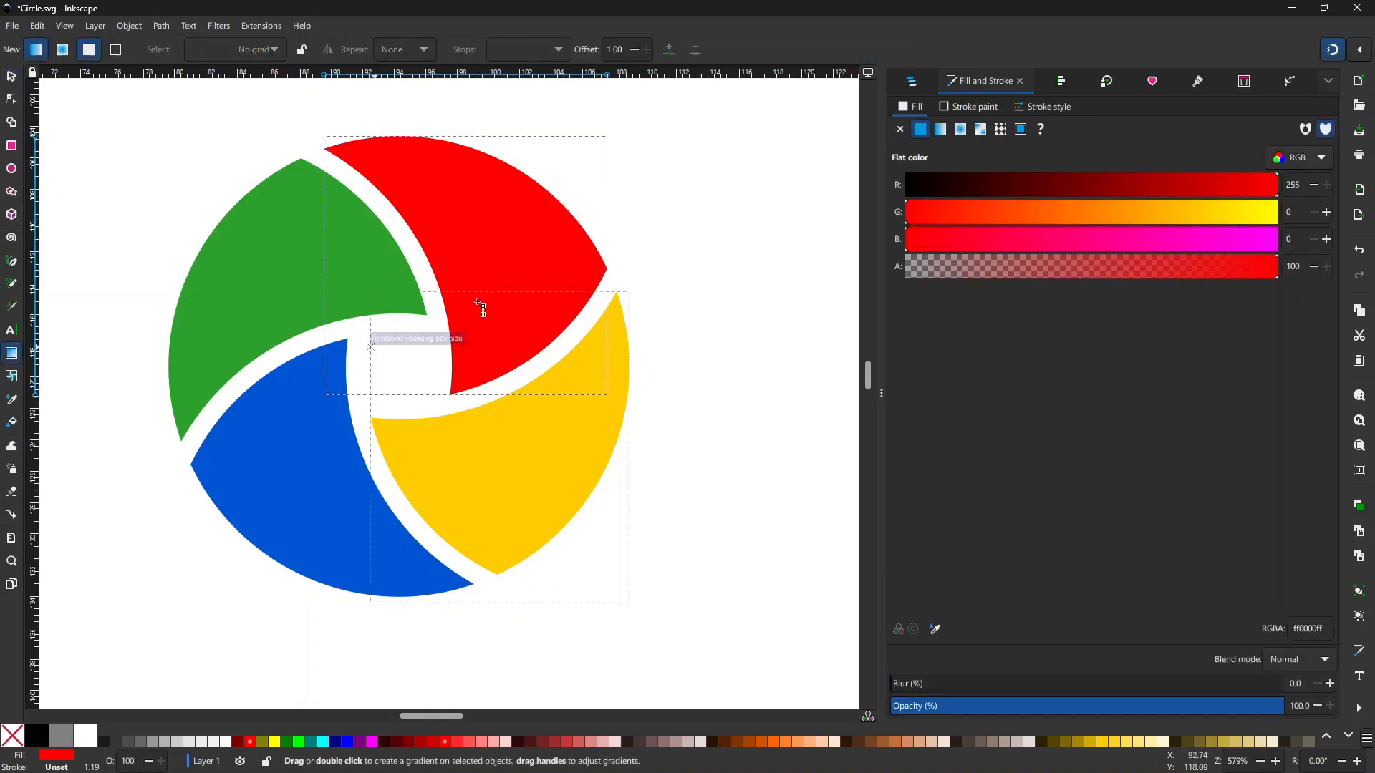
left_click_drag(360, 151, 550, 321)
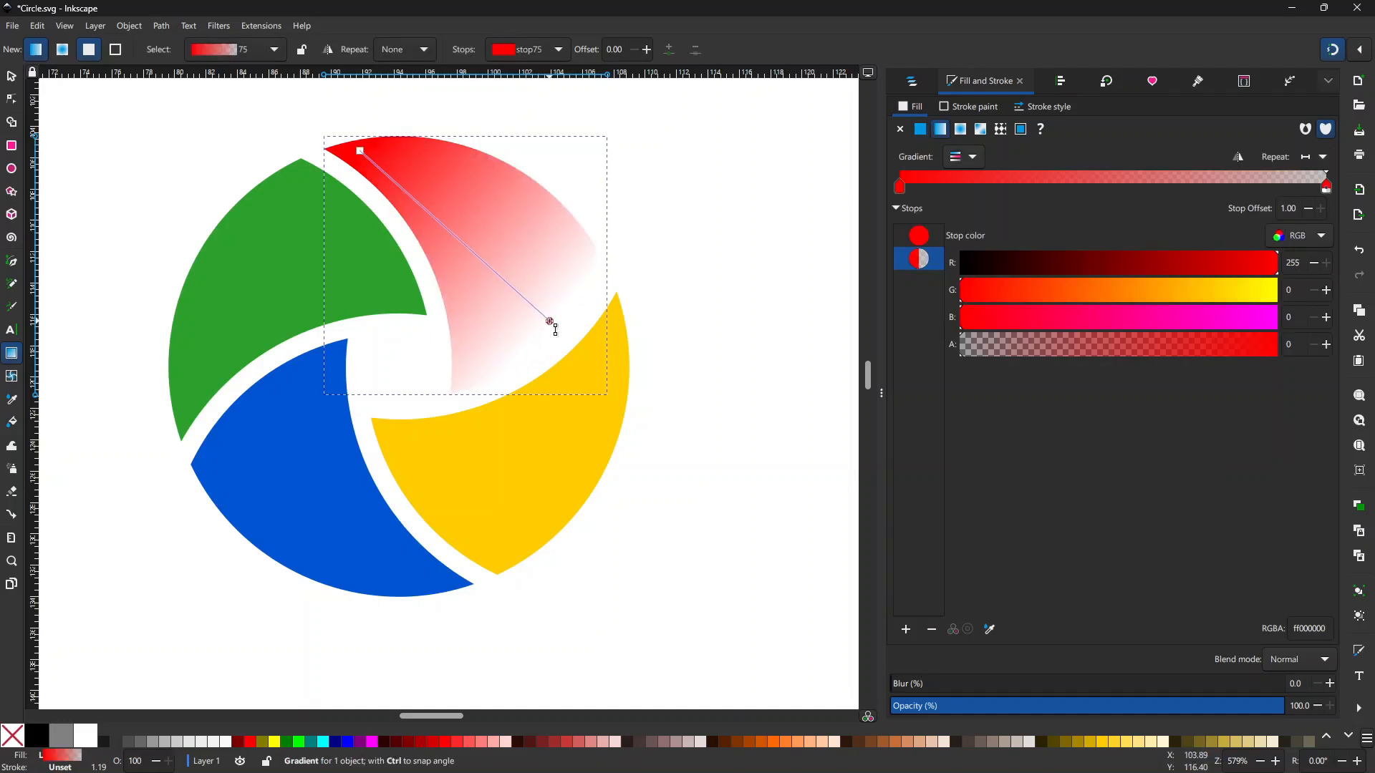
left_click_drag(551, 323, 551, 321)
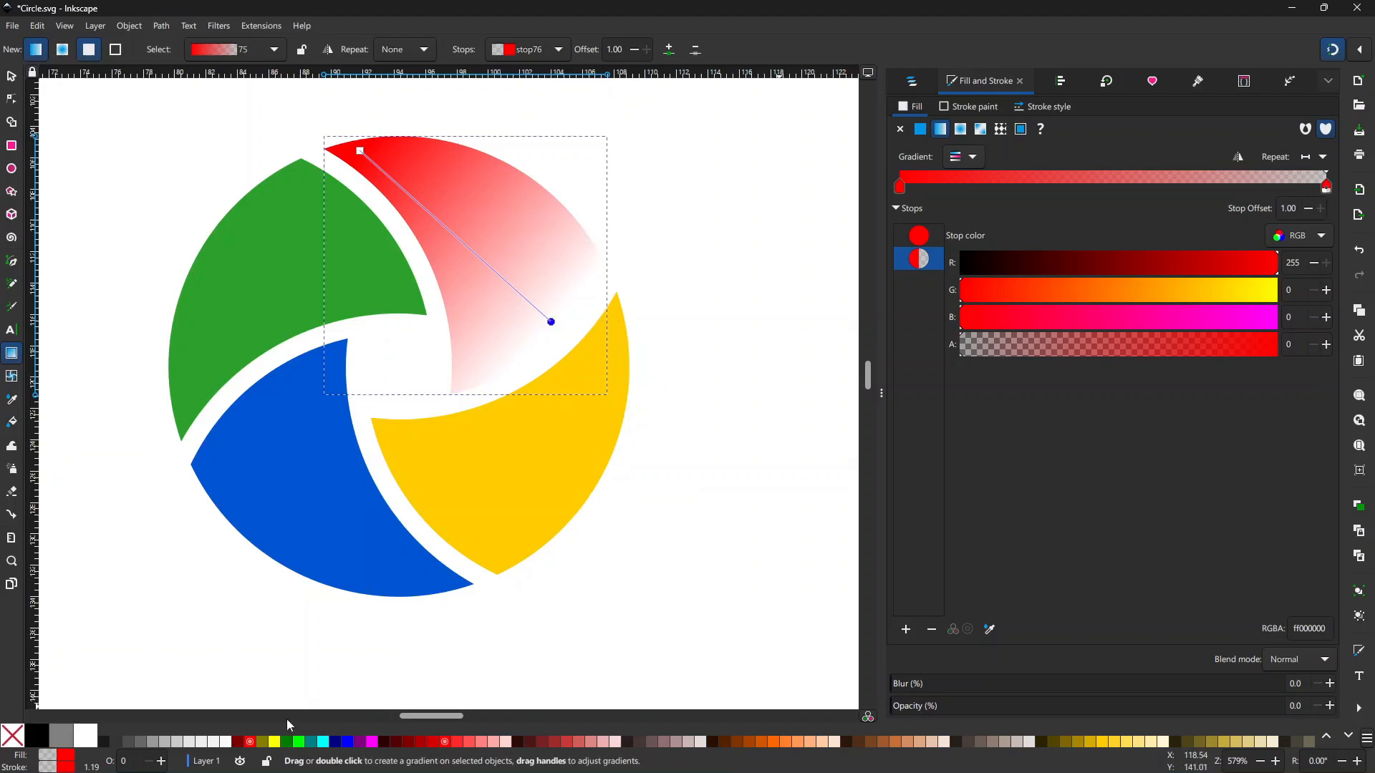
left_click(241, 745)
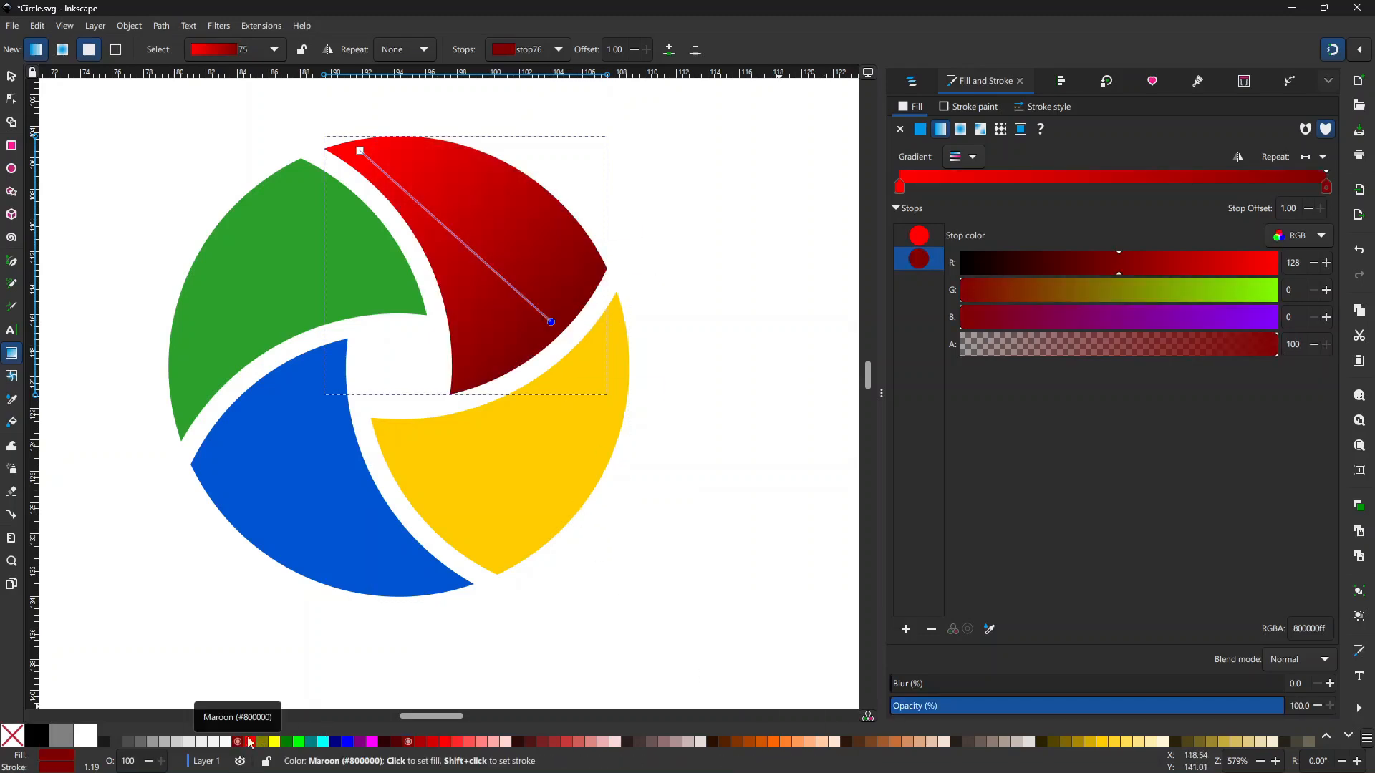
key("s")
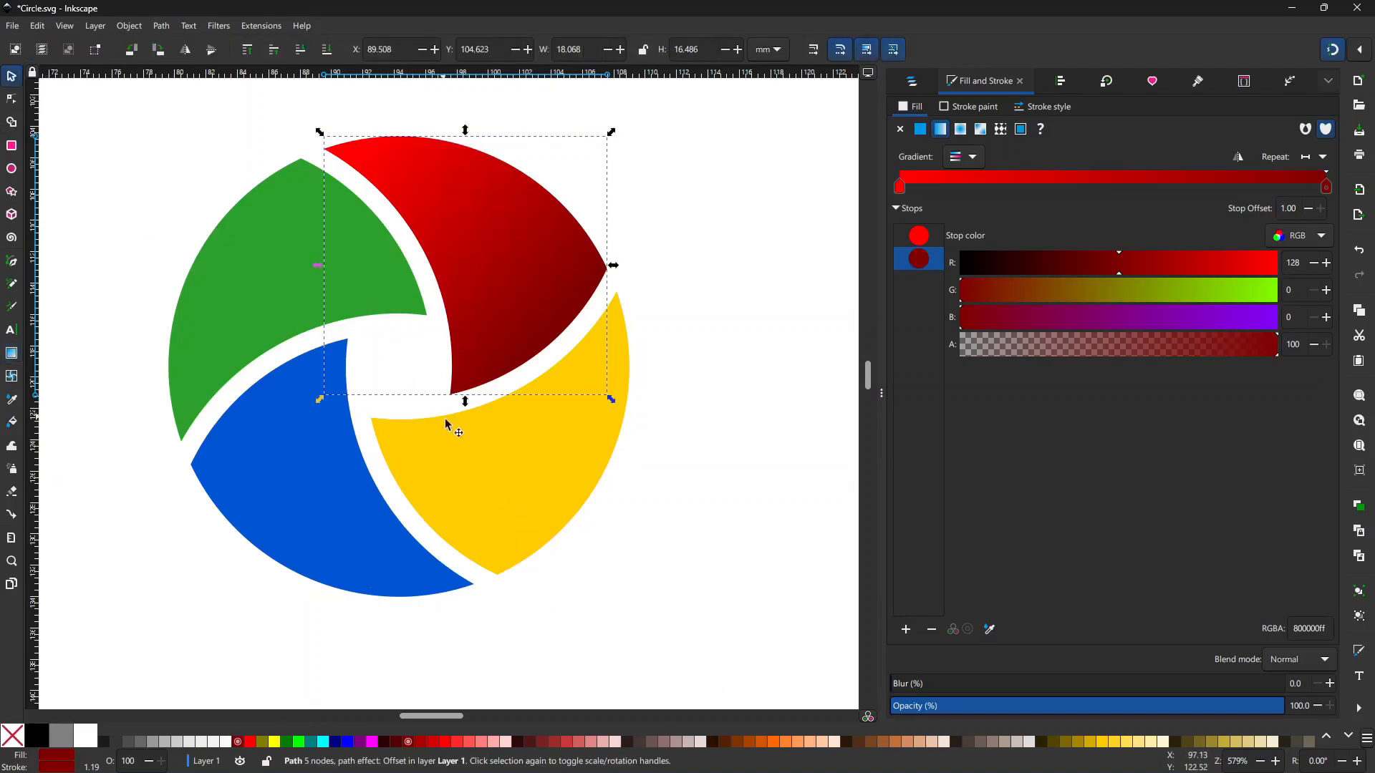
Give the yellow segment a diagonal linear gradient from its upper-right tip toward its lower-left edge, ending in orange #FF6600
left_click(535, 505)
key("g")
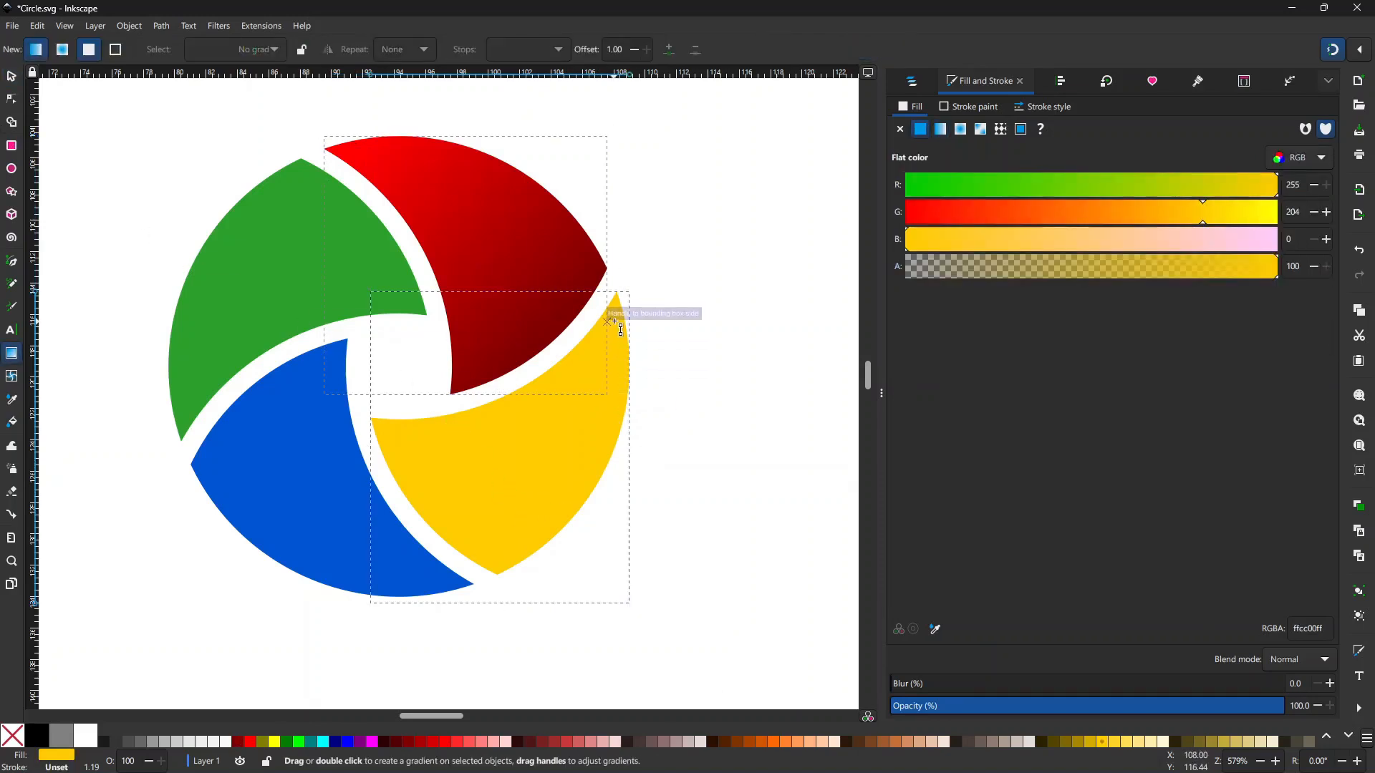
left_click_drag(623, 308, 439, 506)
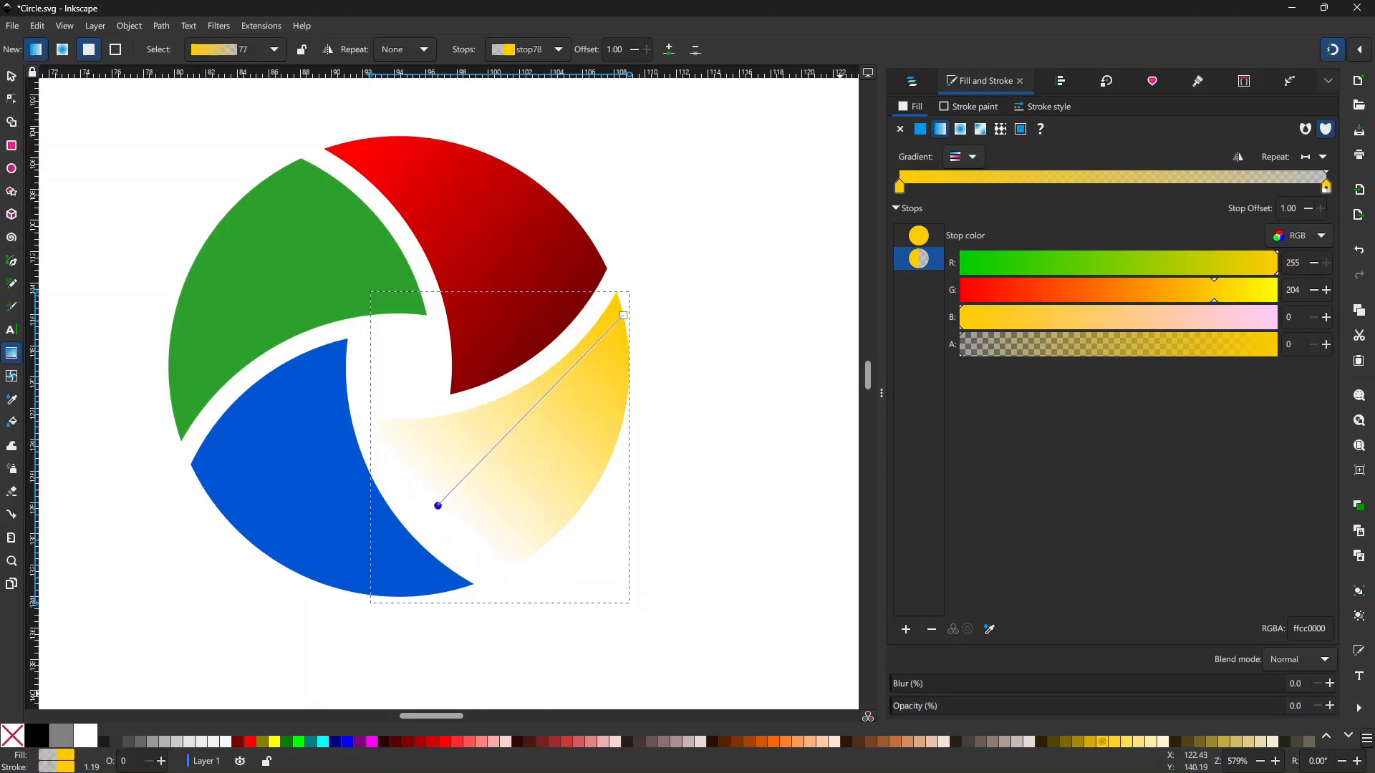
mouse_move(1109, 745)
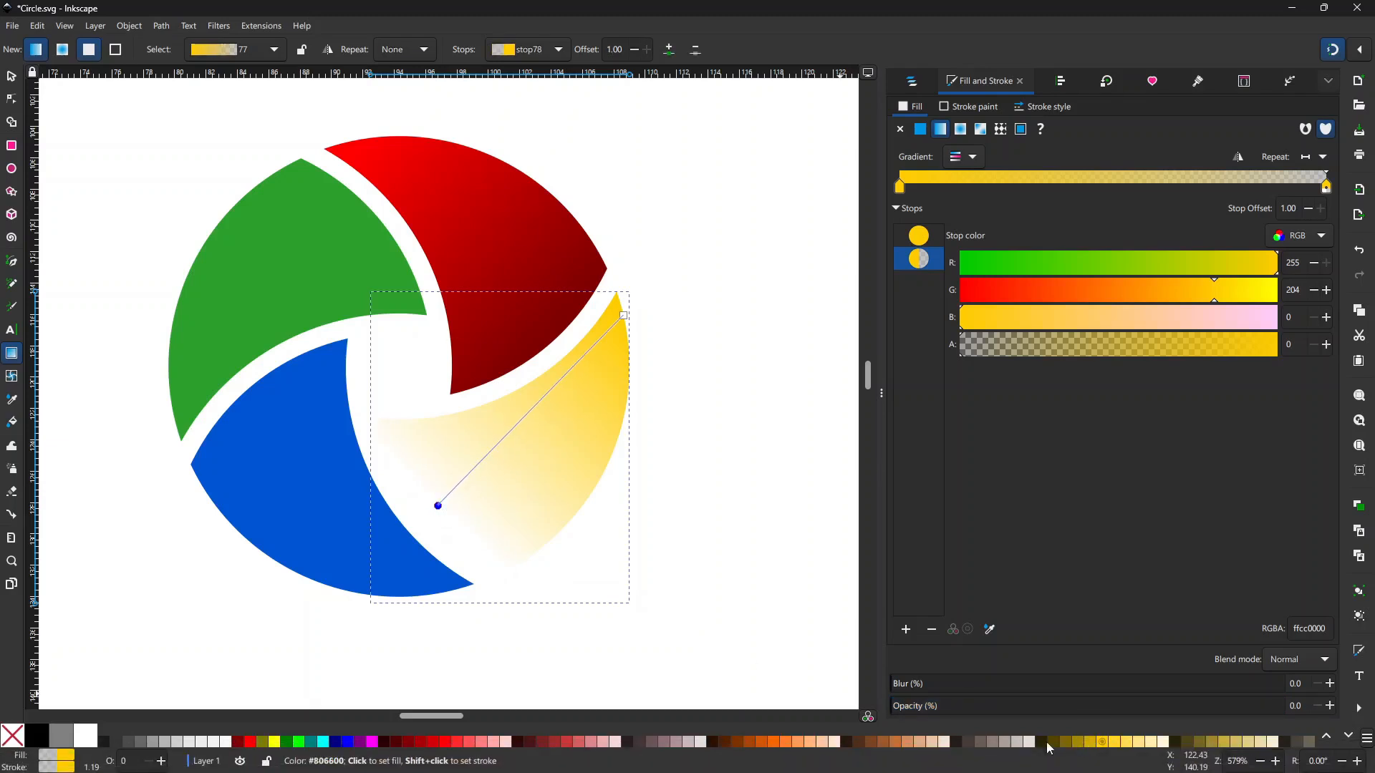
left_click(777, 742)
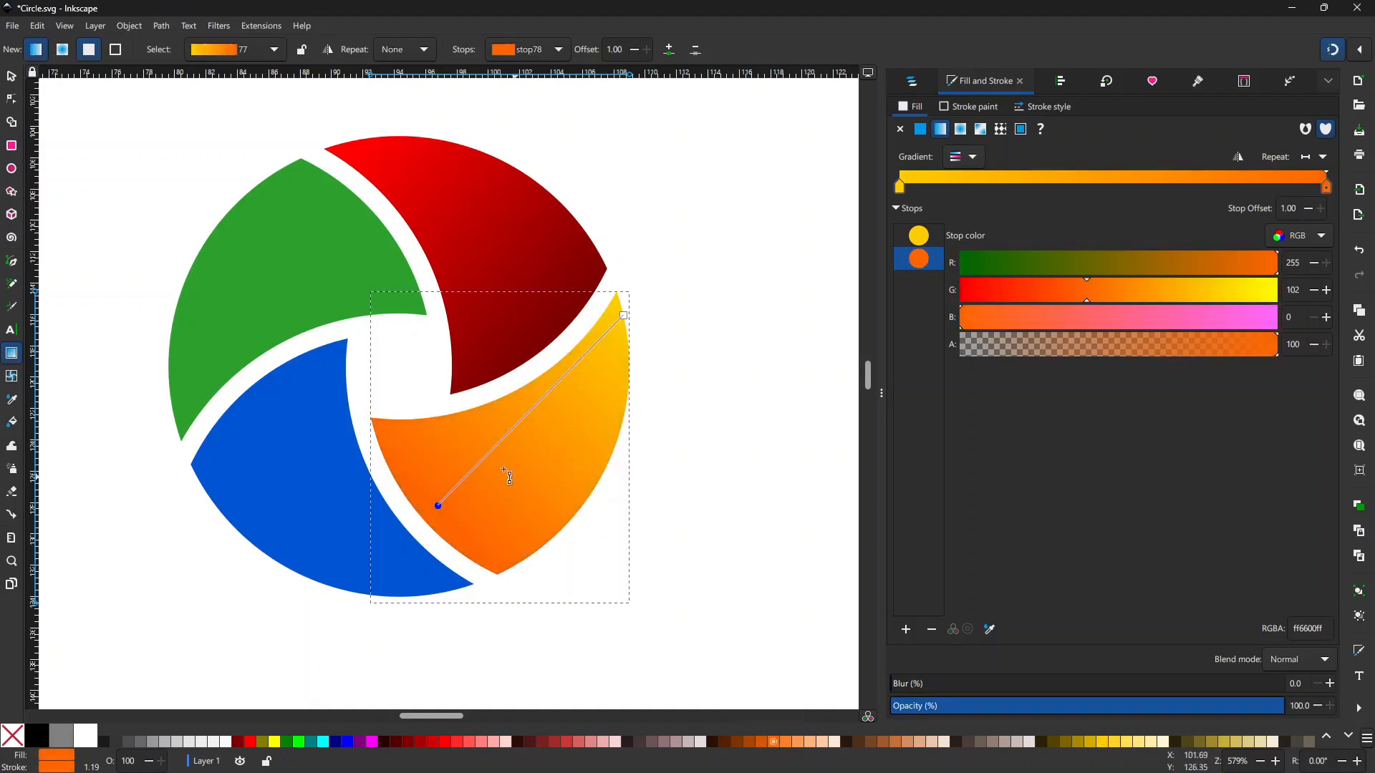
Give the blue segment a diagonal linear gradient from its lower-right tip toward its upper-left edge, ending in dark blue #003380
left_click(298, 439)
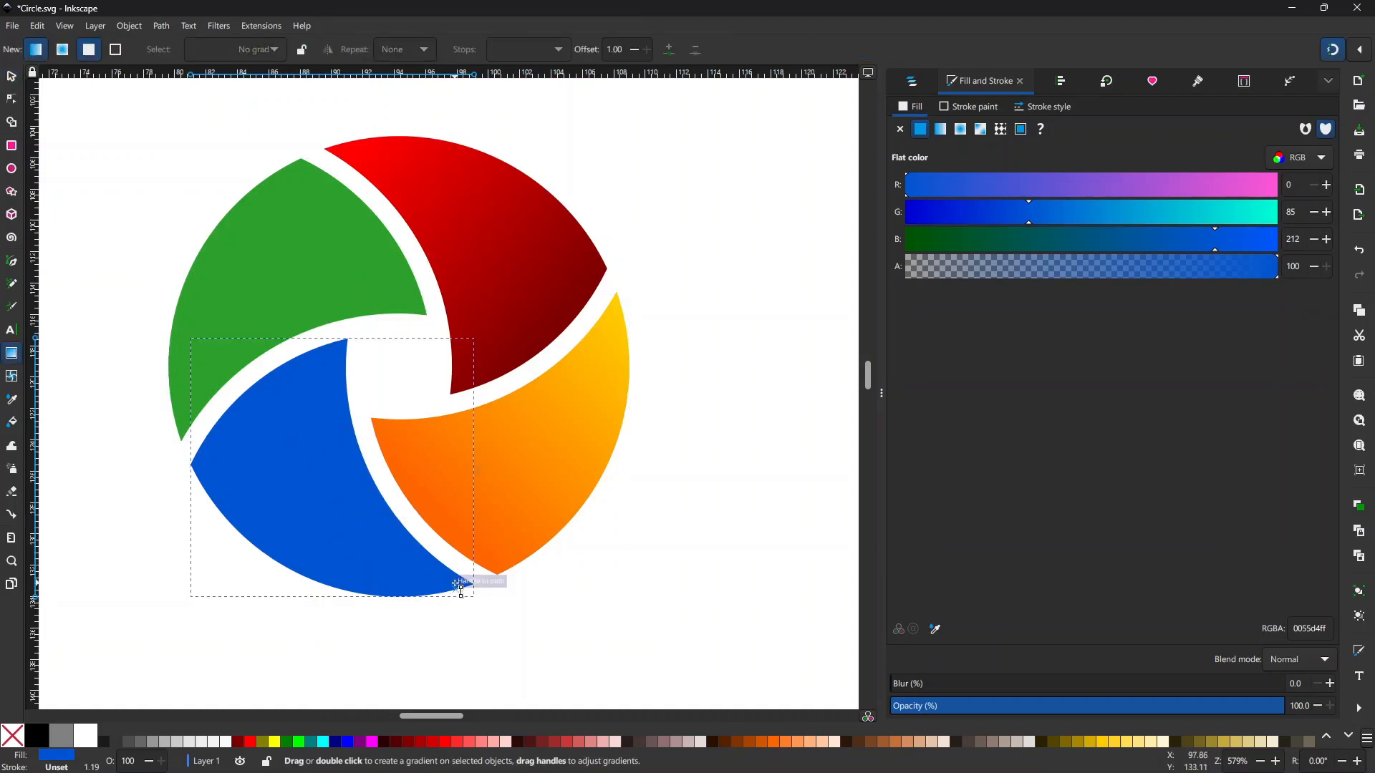
left_click_drag(430, 569, 256, 414)
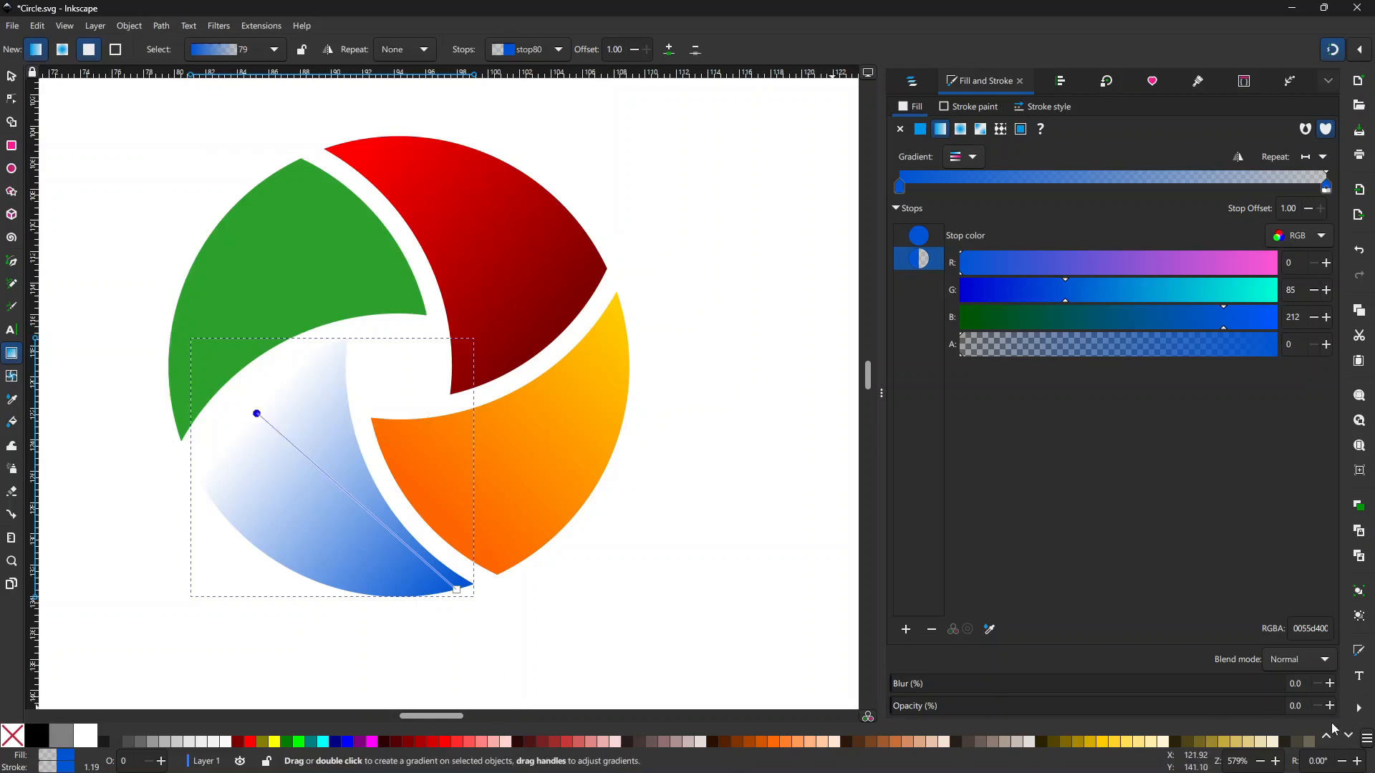
left_click(1347, 741)
left_click(1346, 741)
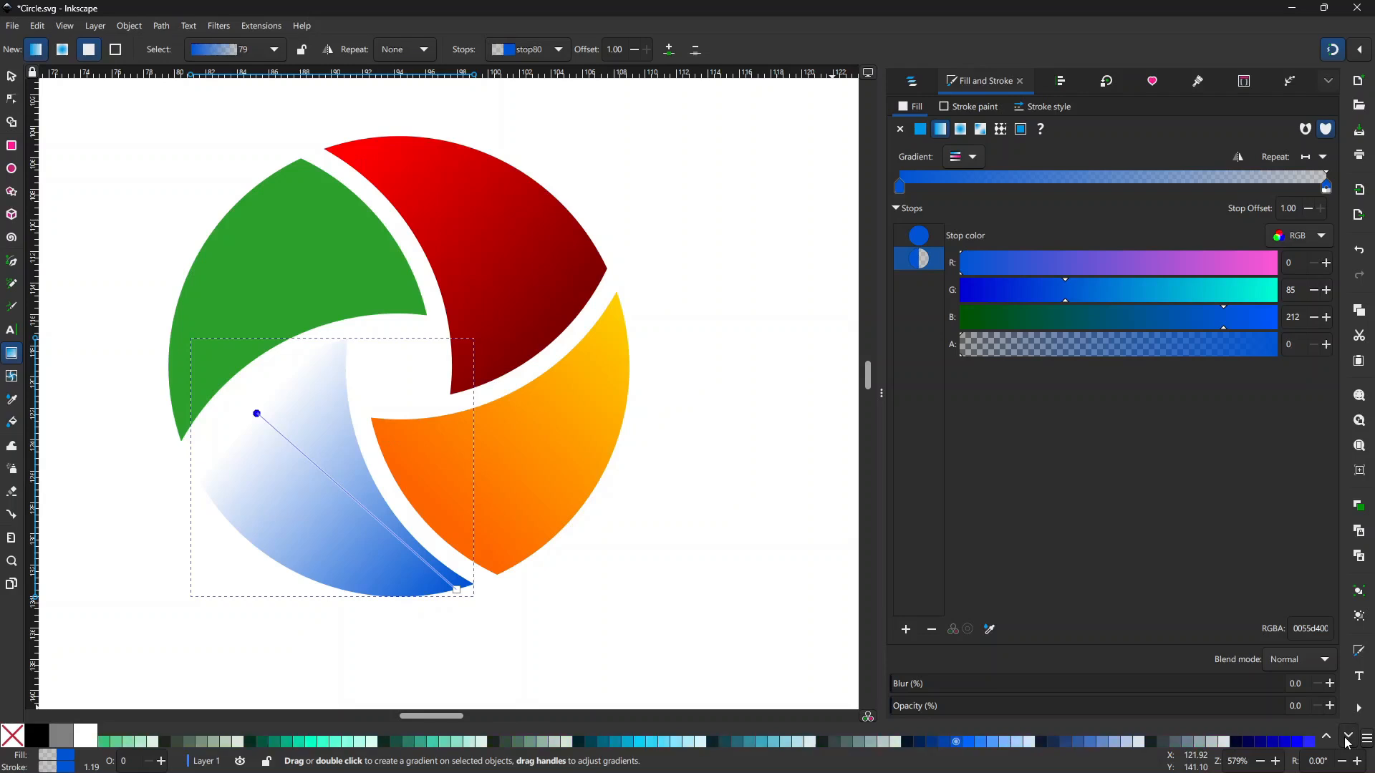
left_click(931, 743)
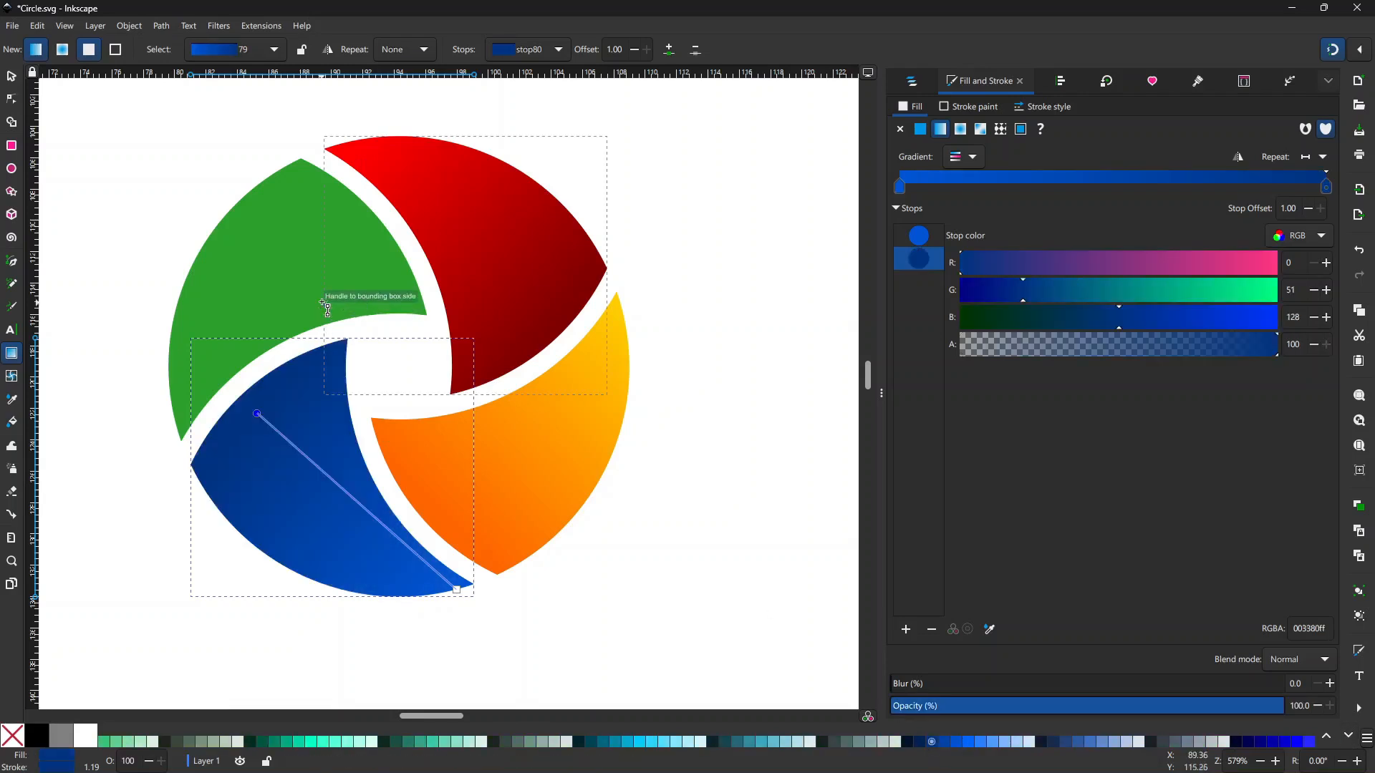
Give the green segment a diagonal linear gradient from its lower-left tip toward its upper-right edge, ending in dark green #338000
left_click(298, 267)
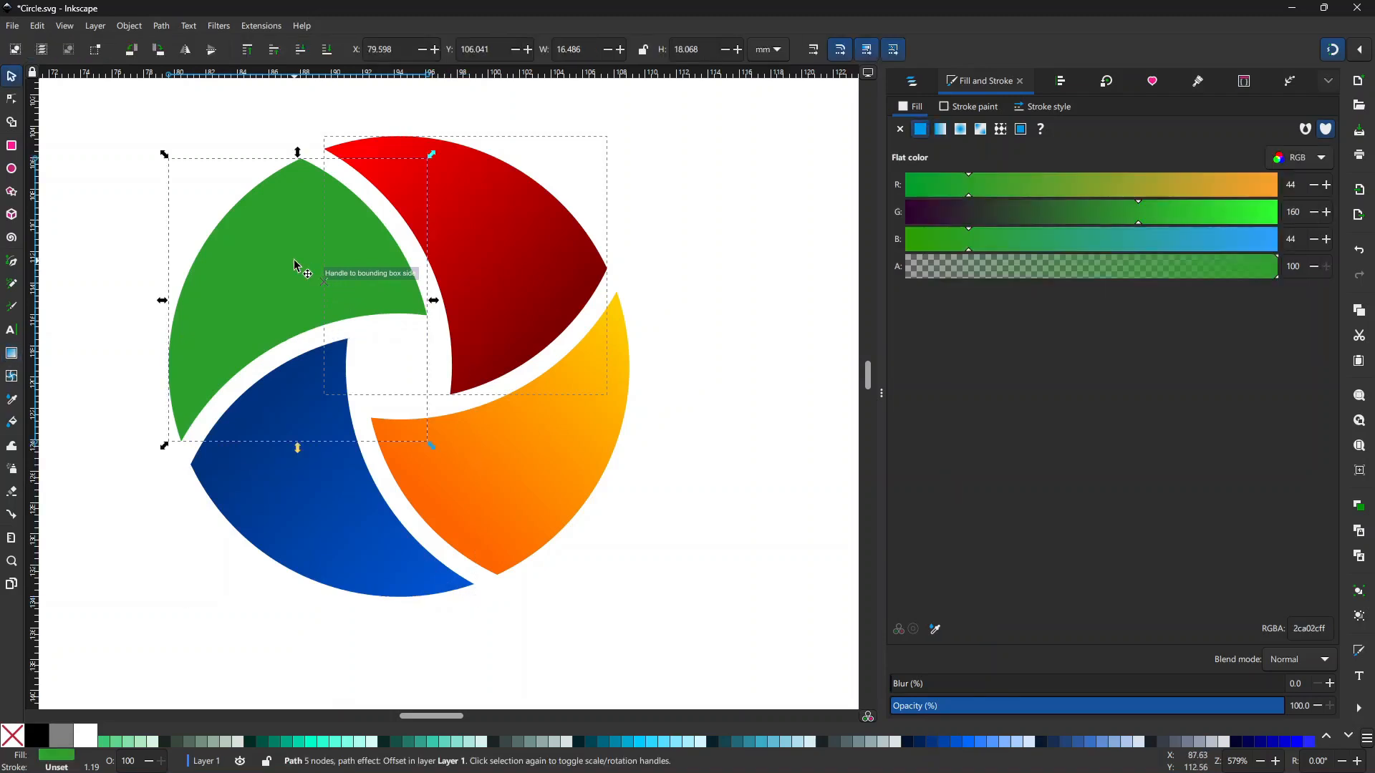
left_click_drag(191, 424, 355, 232)
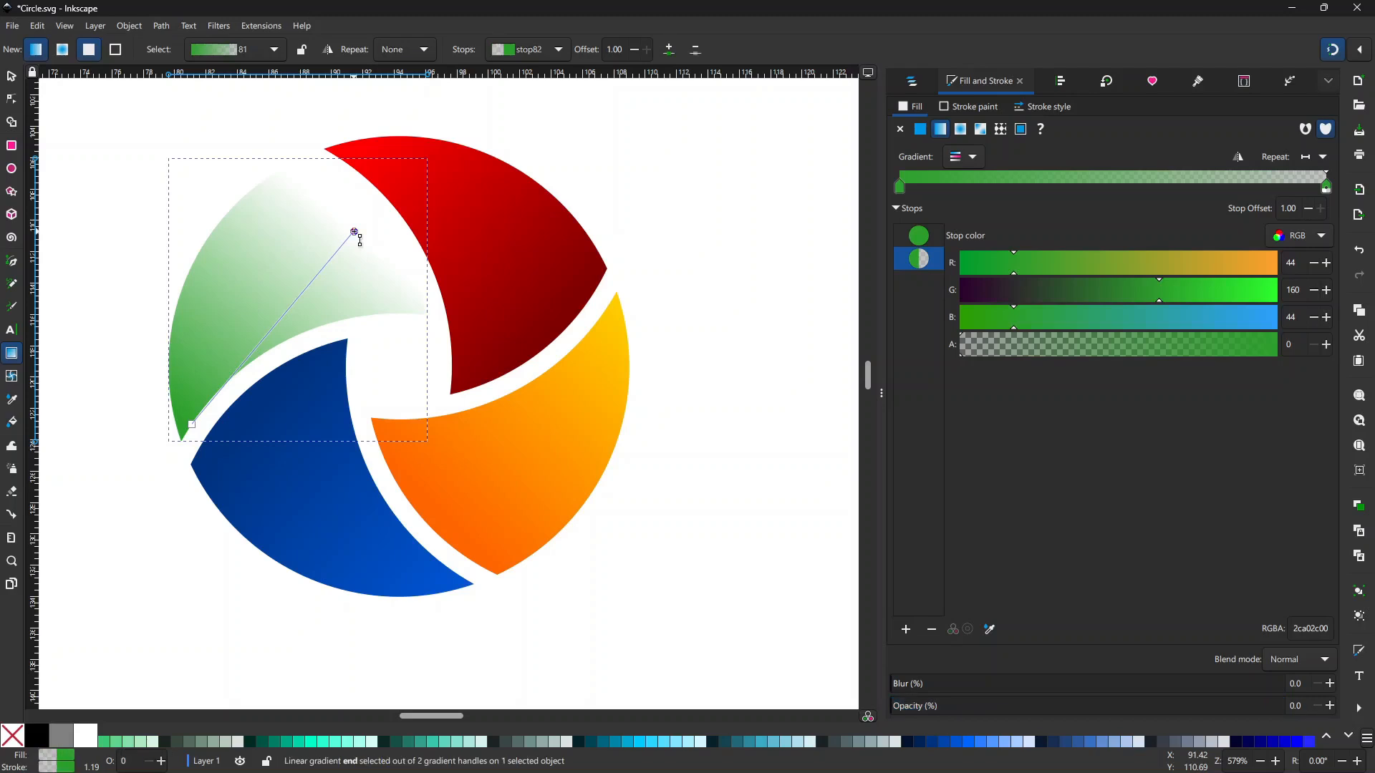
left_click(1349, 741)
left_click(1349, 741)
left_click(1331, 740)
left_click(1331, 739)
left_click(1329, 740)
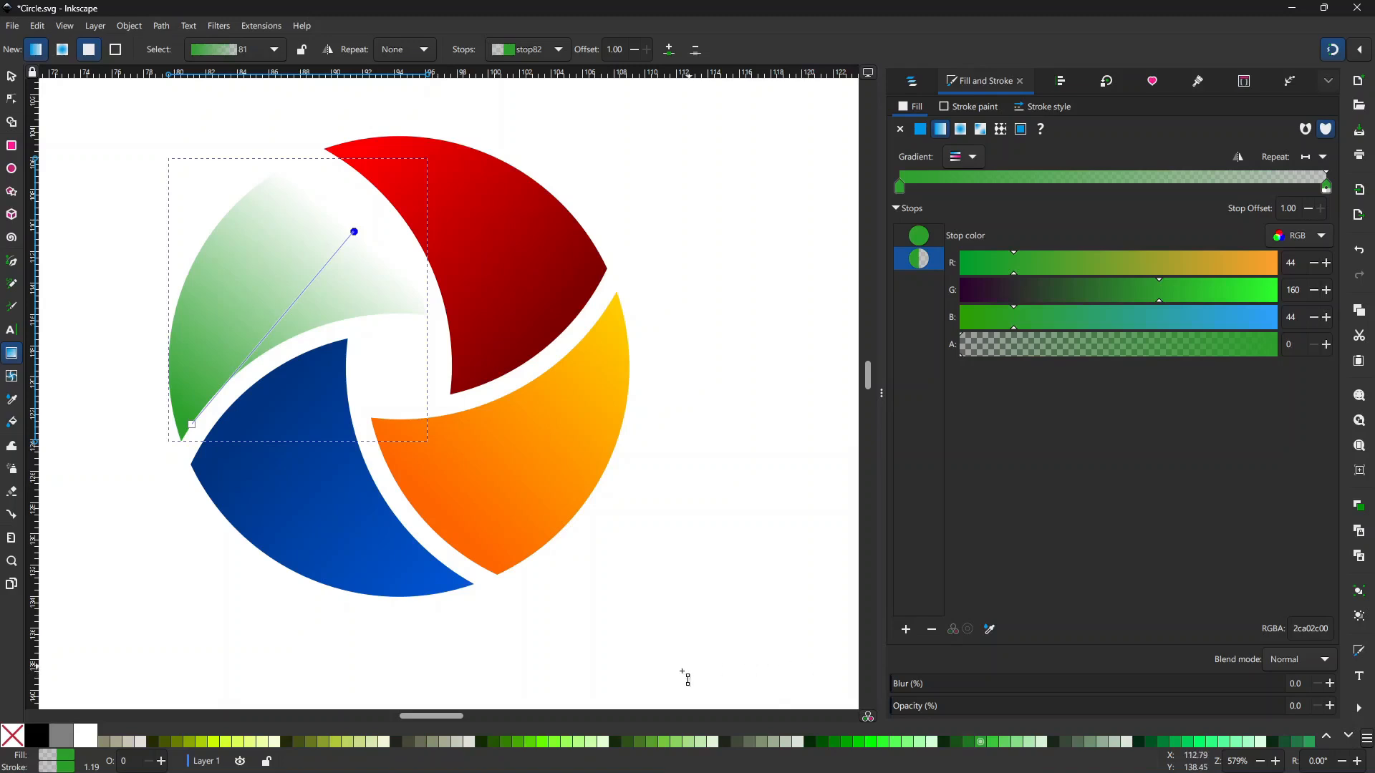
left_click(518, 742)
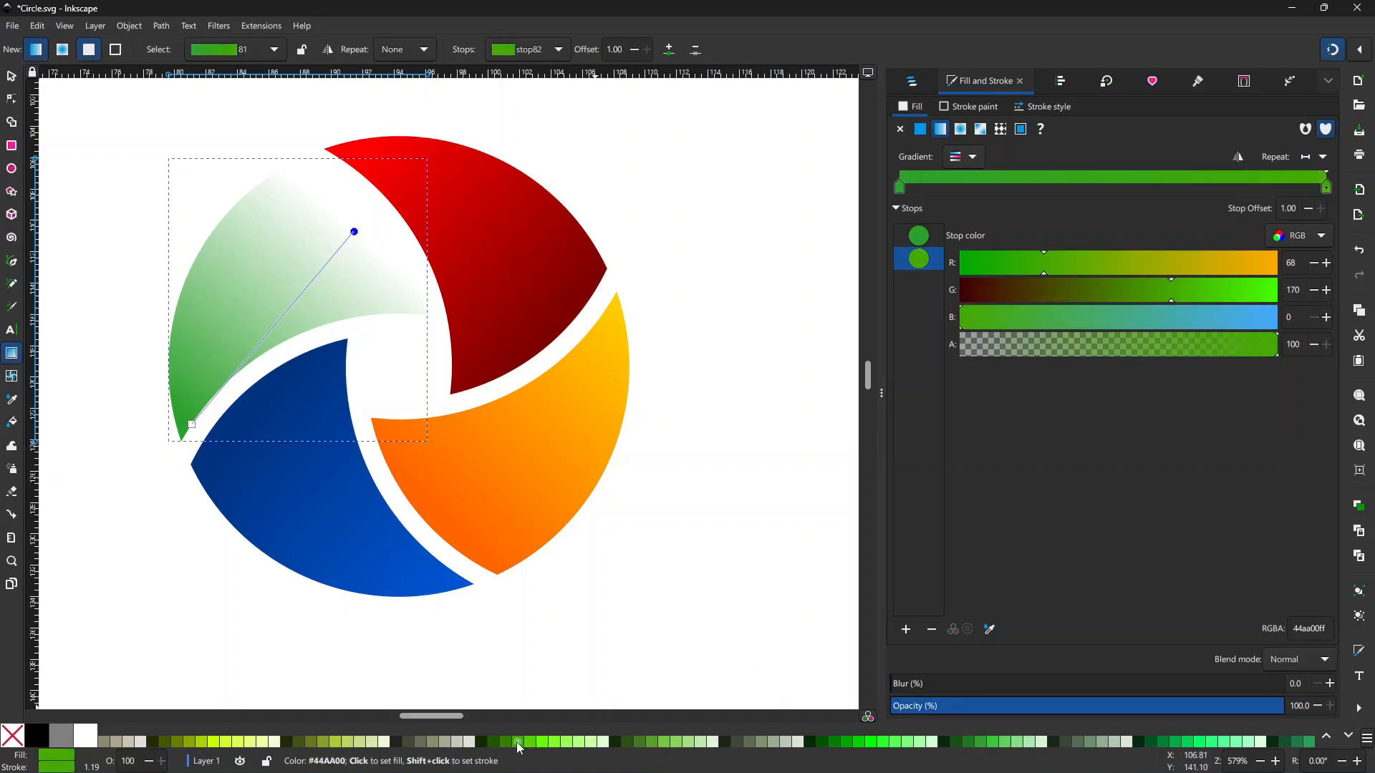
left_click(506, 742)
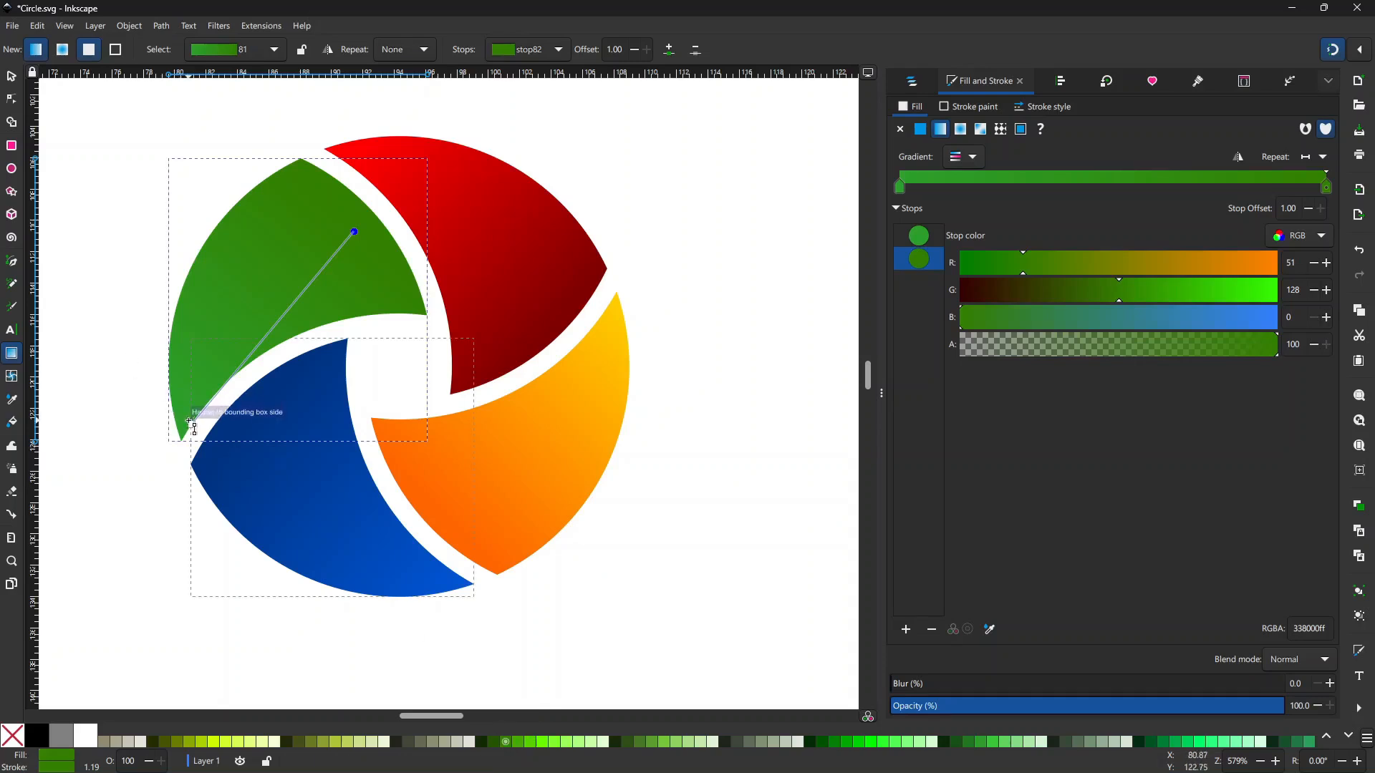
Set the start stop of the green segment's gradient to bright green #00D400 and clear the selection
left_click(191, 424)
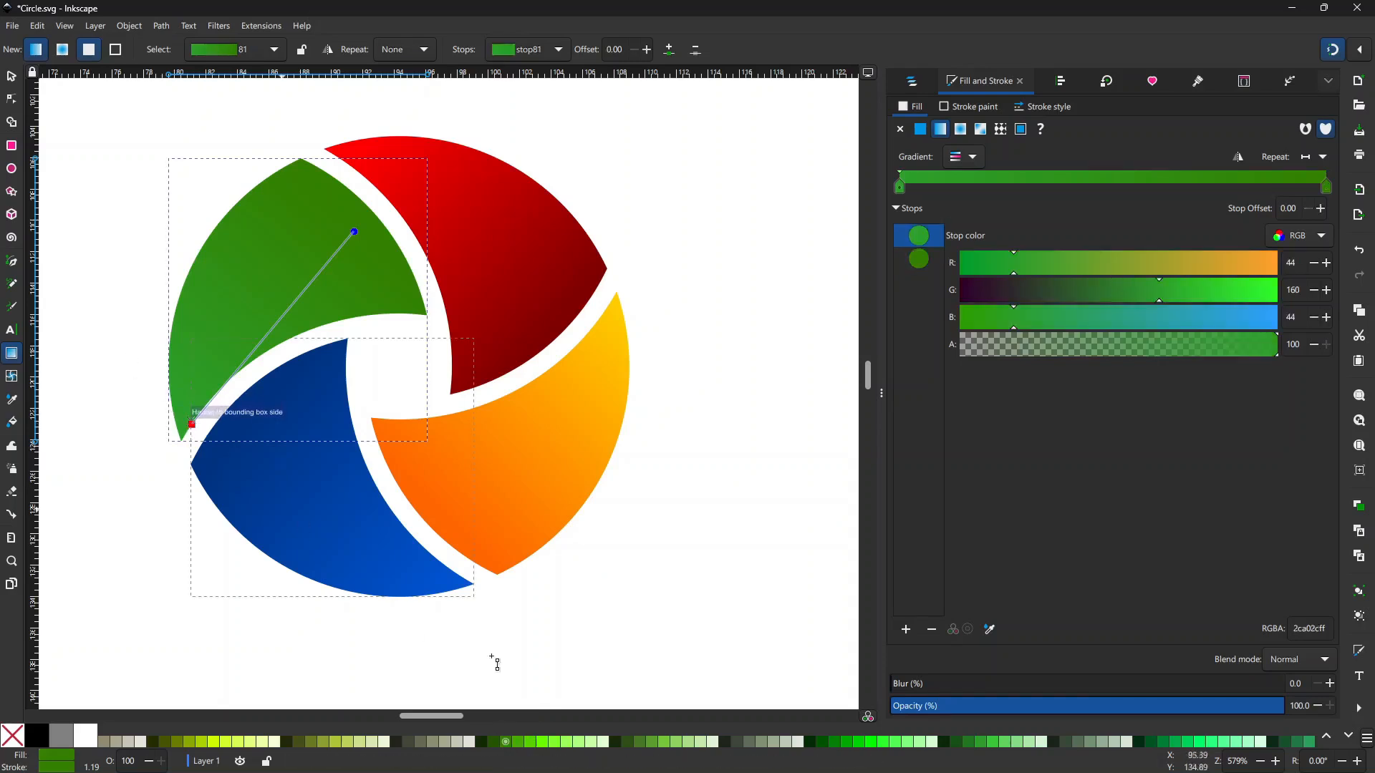
left_click(871, 743)
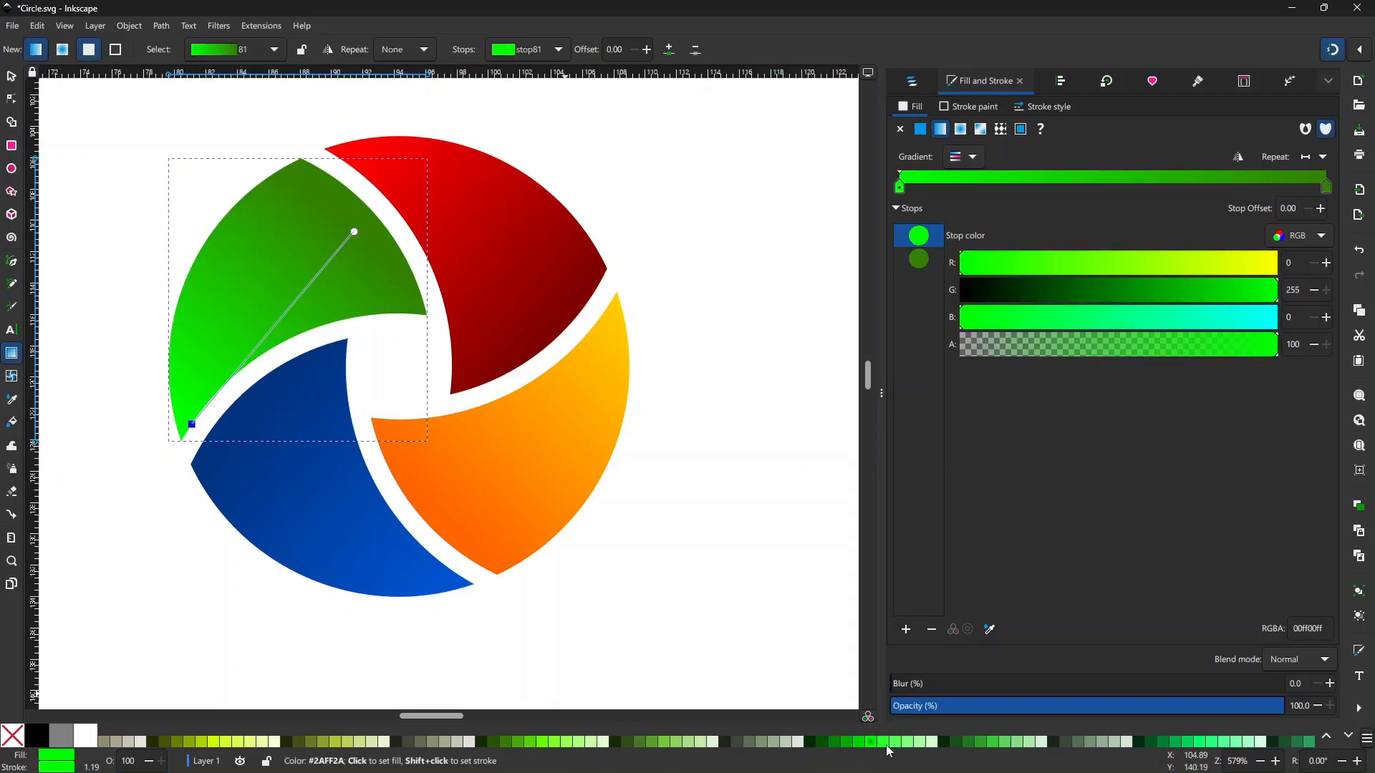
left_click(868, 743)
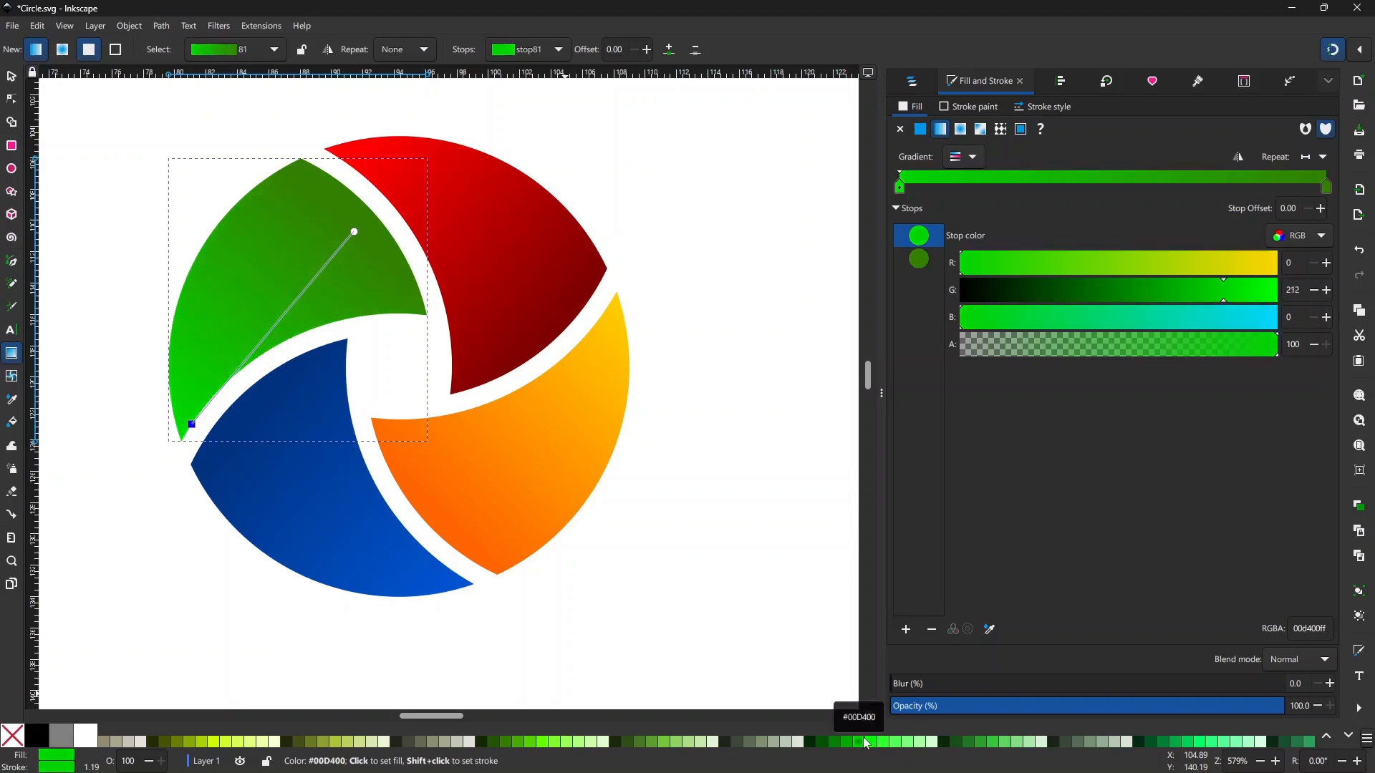
left_click(11, 76)
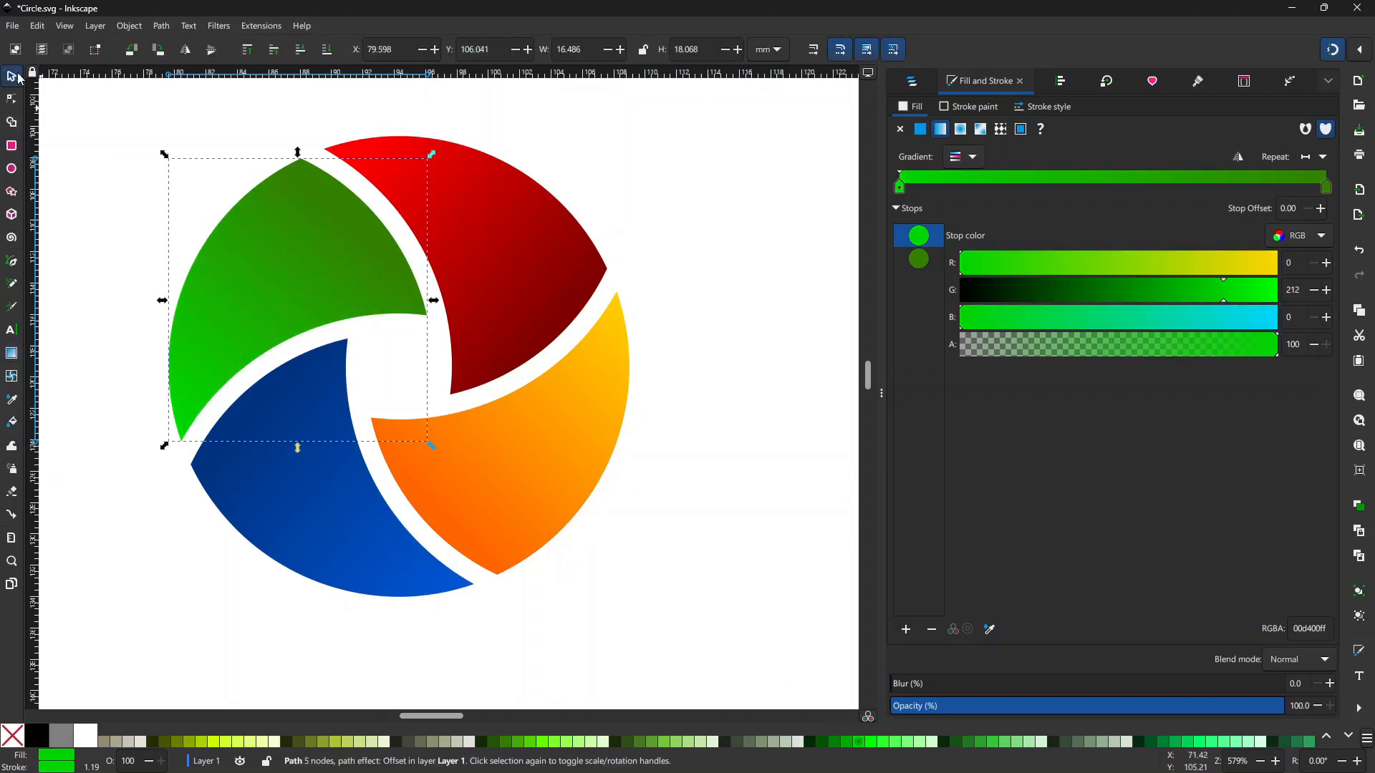
left_click(737, 266)
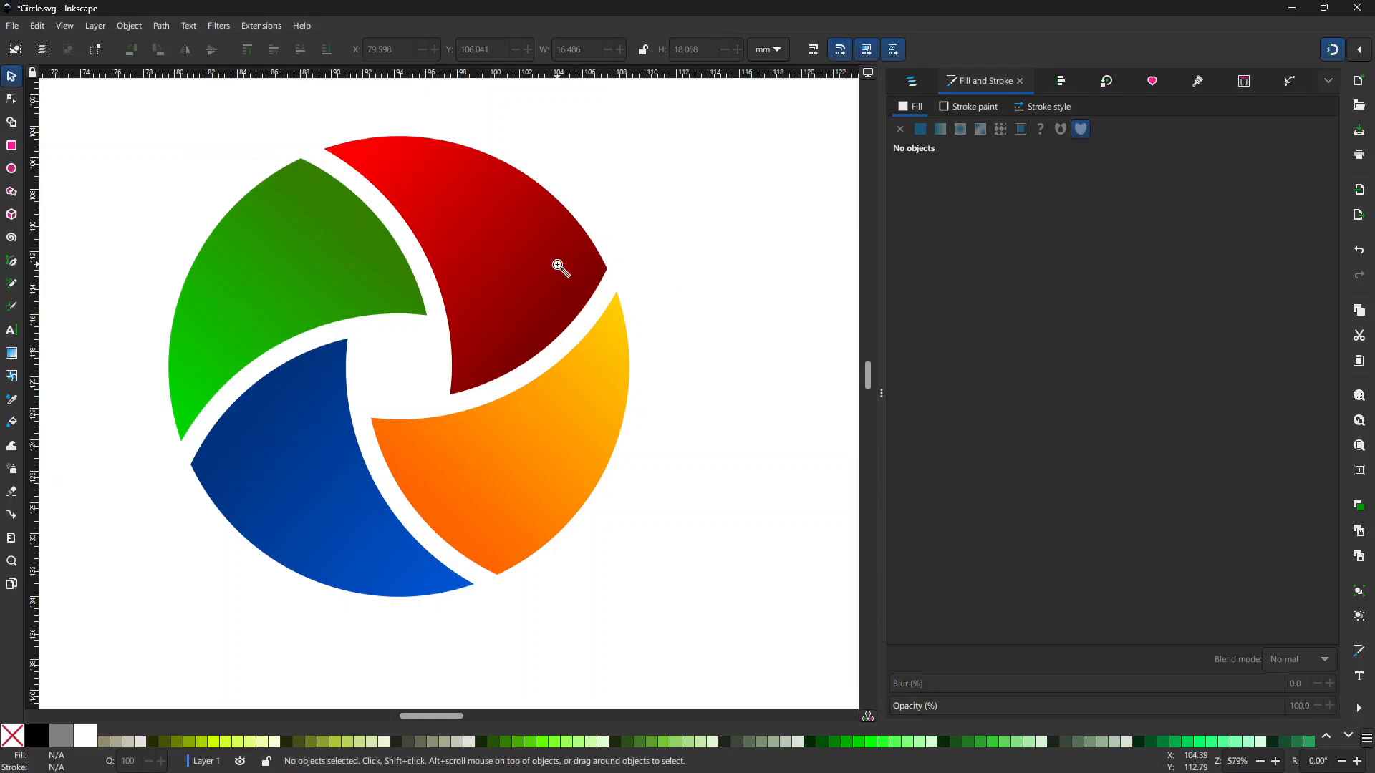
Select all four segments, move the whole emblem down about 2.5 mm, and clear the selection
key("z")
left_click(490, 326, "shift")
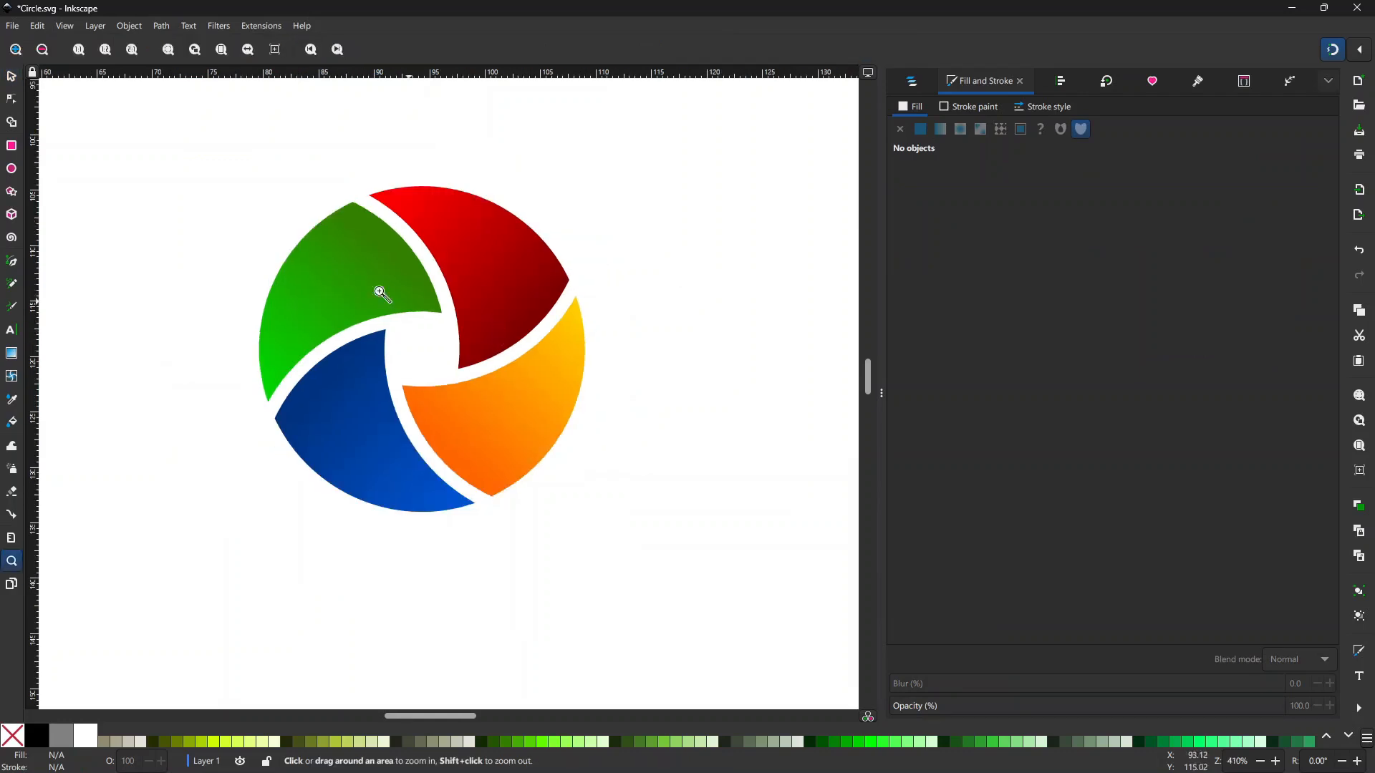
left_click(13, 78)
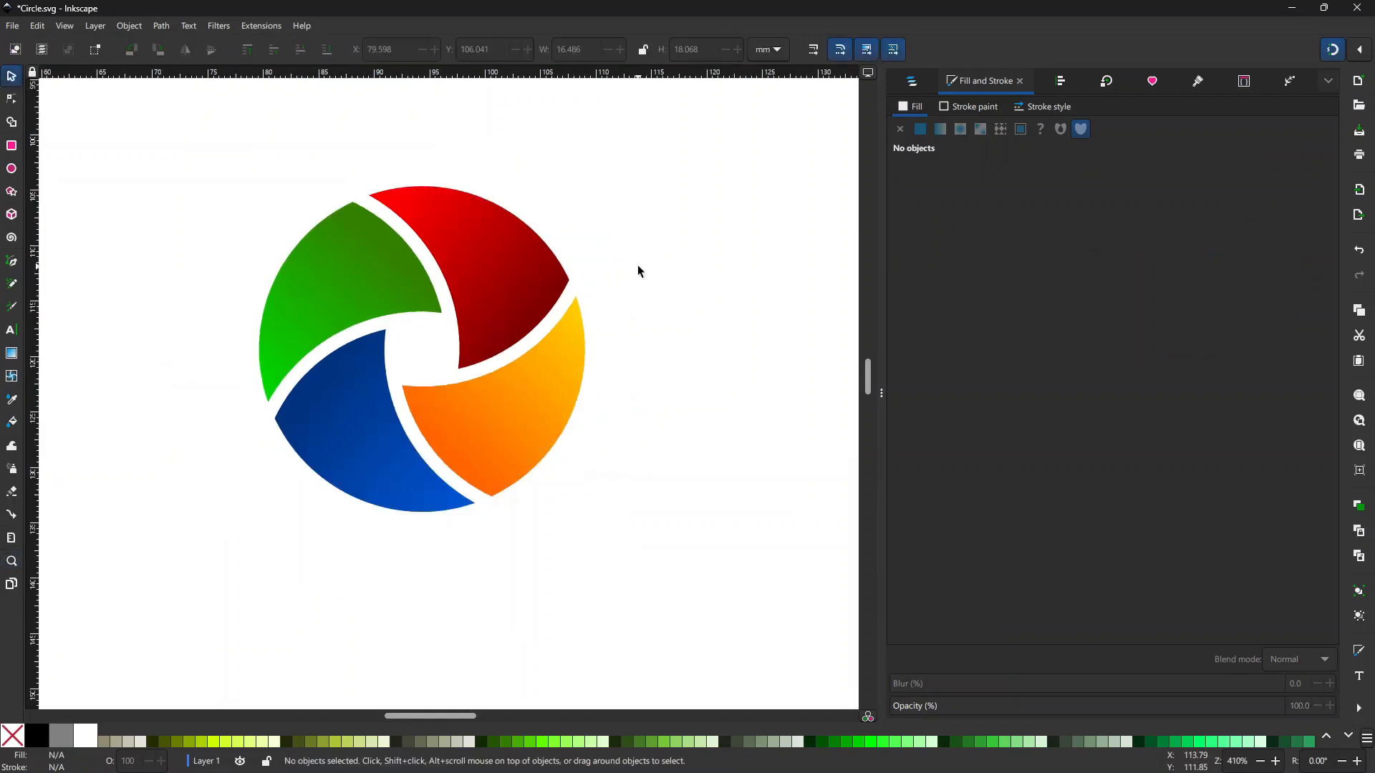
left_click_drag(202, 131, 690, 643)
left_click_drag(556, 415, 553, 445)
left_click(718, 396)
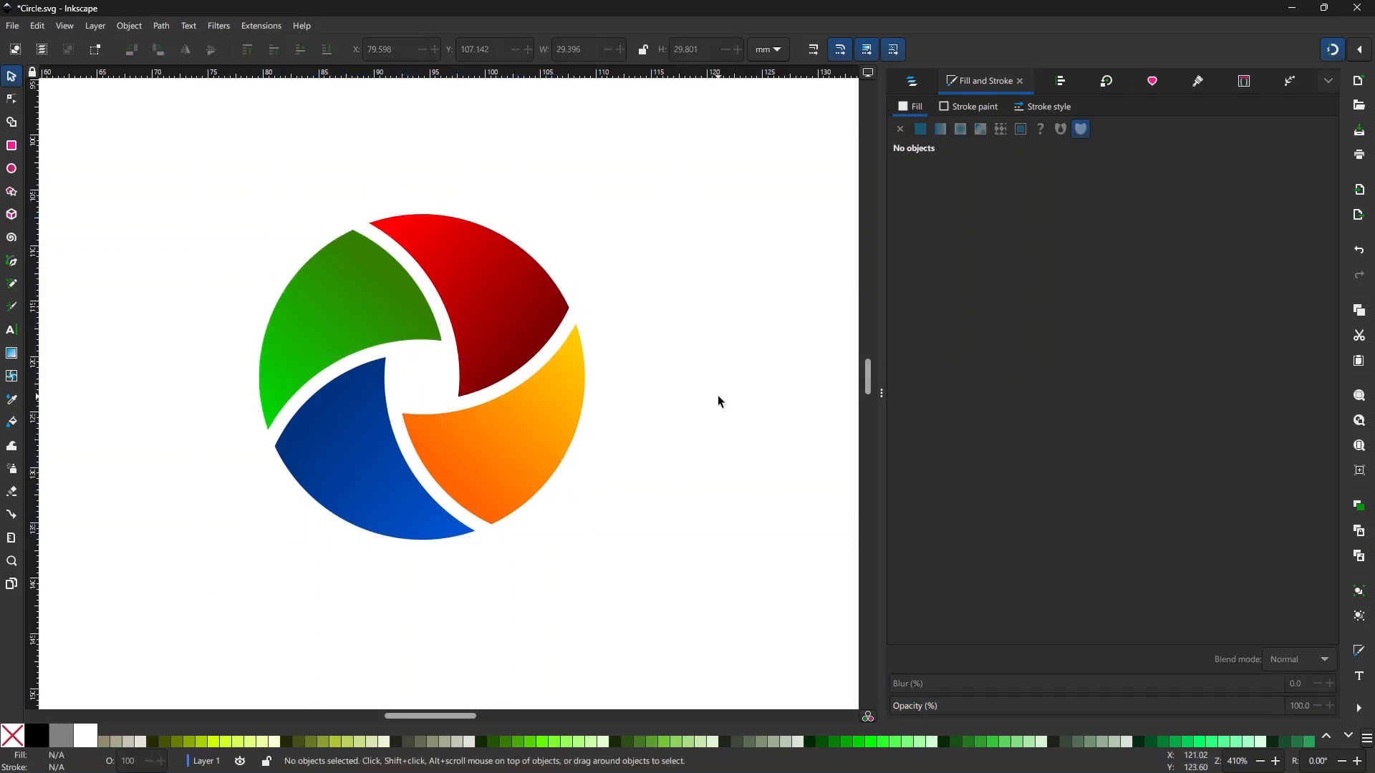